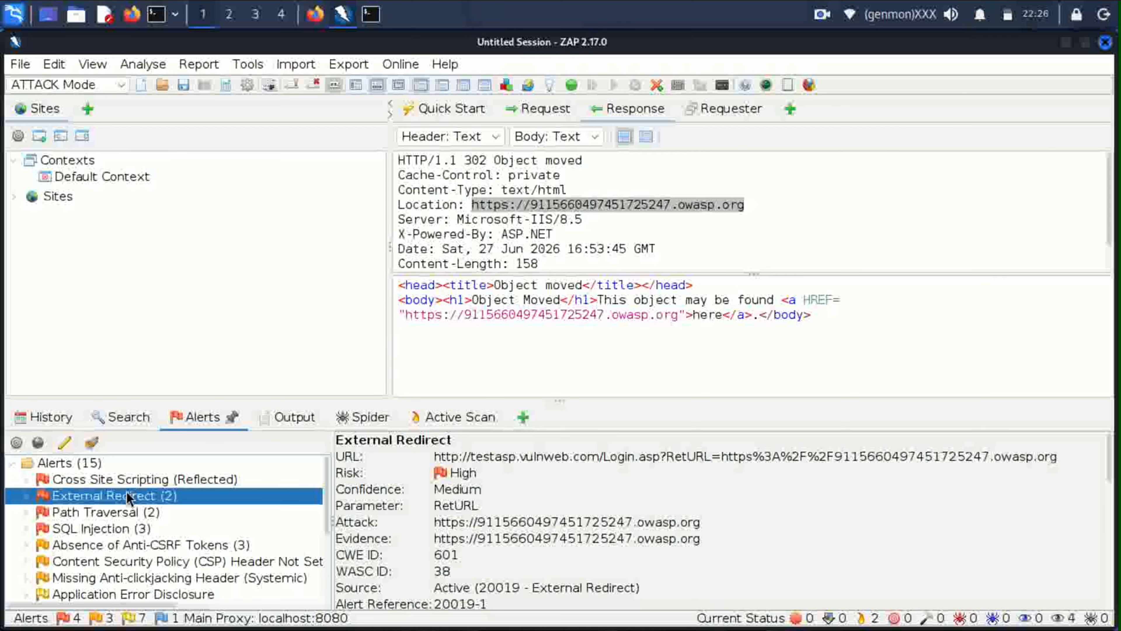
Show the details of the Medium-risk Content Security Policy (CSP) Header Not Set alert.
left_click(125, 561)
scroll(105, 530, "down", 2)
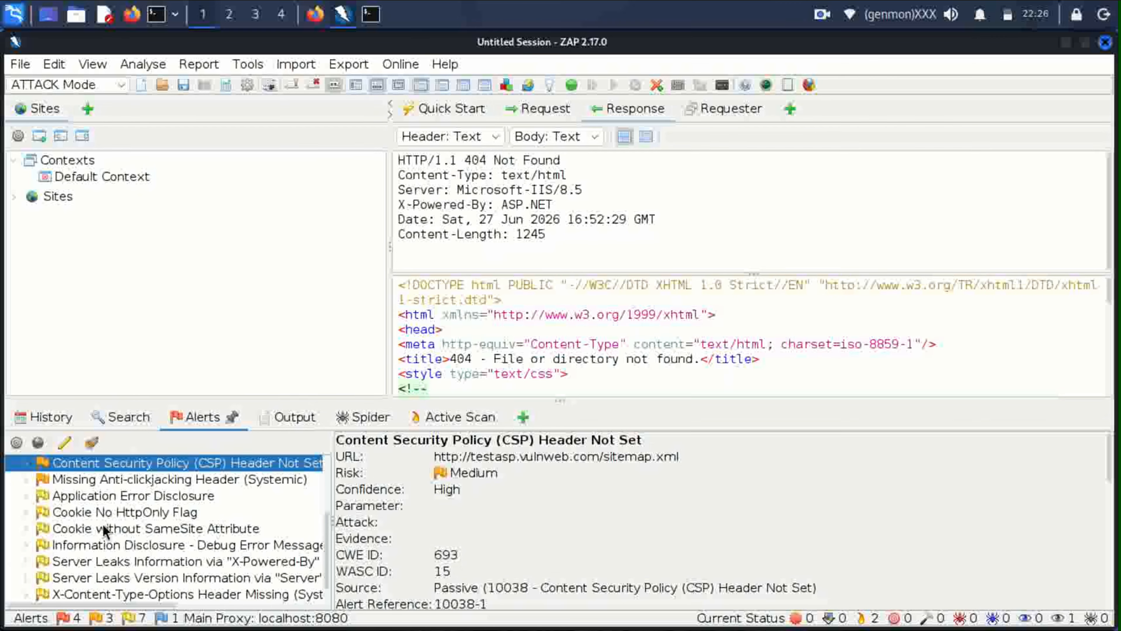
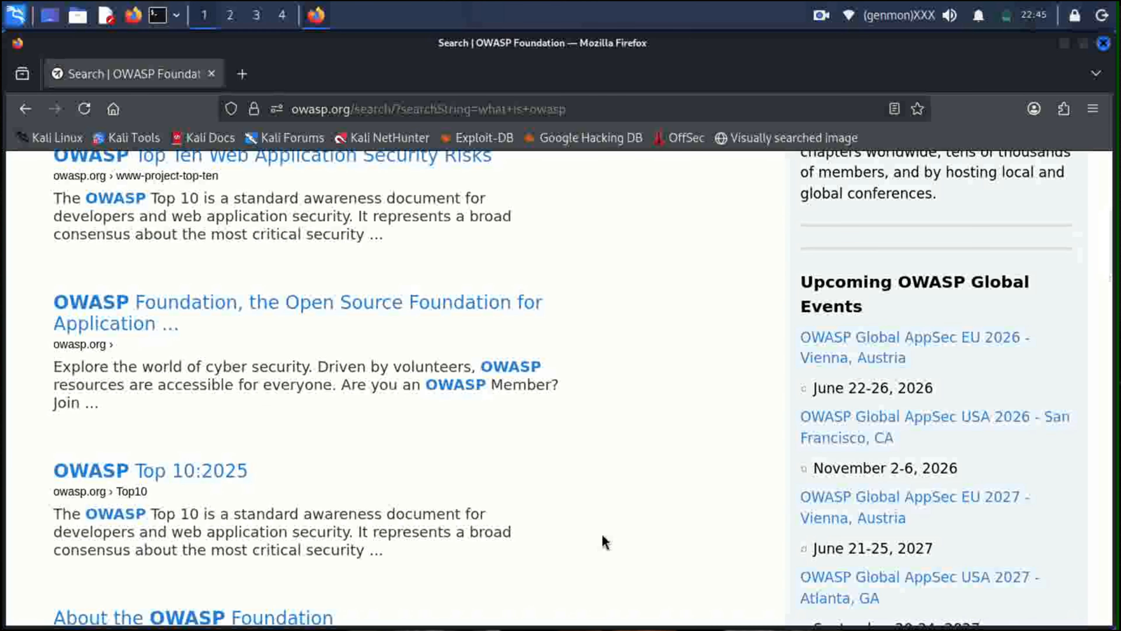
Open 'Introduction - OWASP Top 10:2025' from the owasp.org search results.
scroll(604, 542, "down", 5)
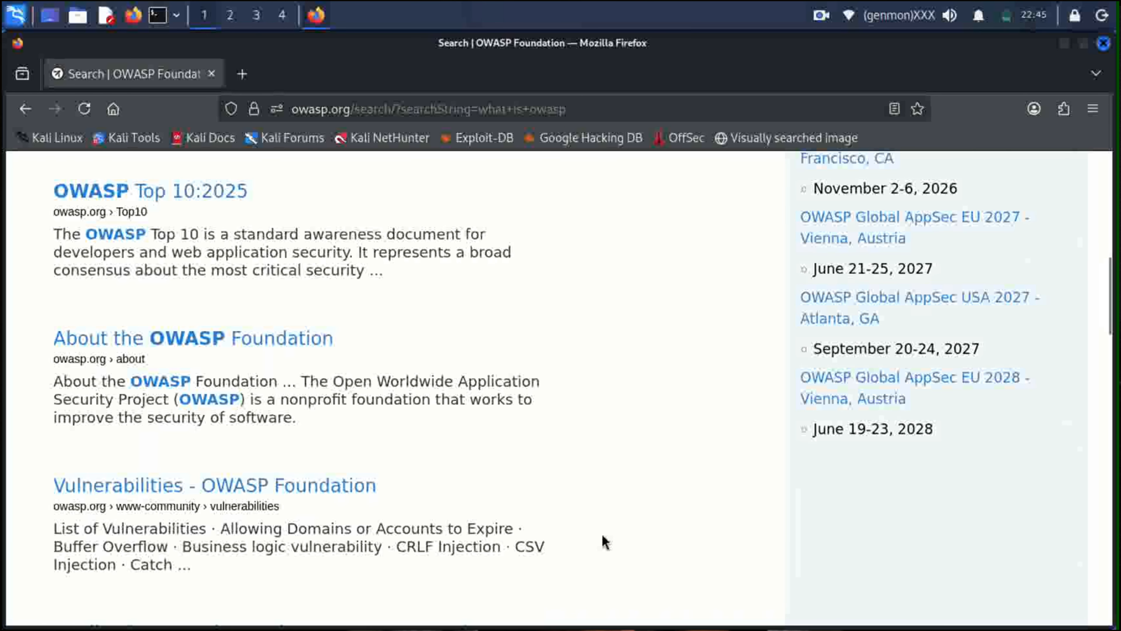
scroll(605, 542, "down", 2)
scroll(604, 542, "down", 4)
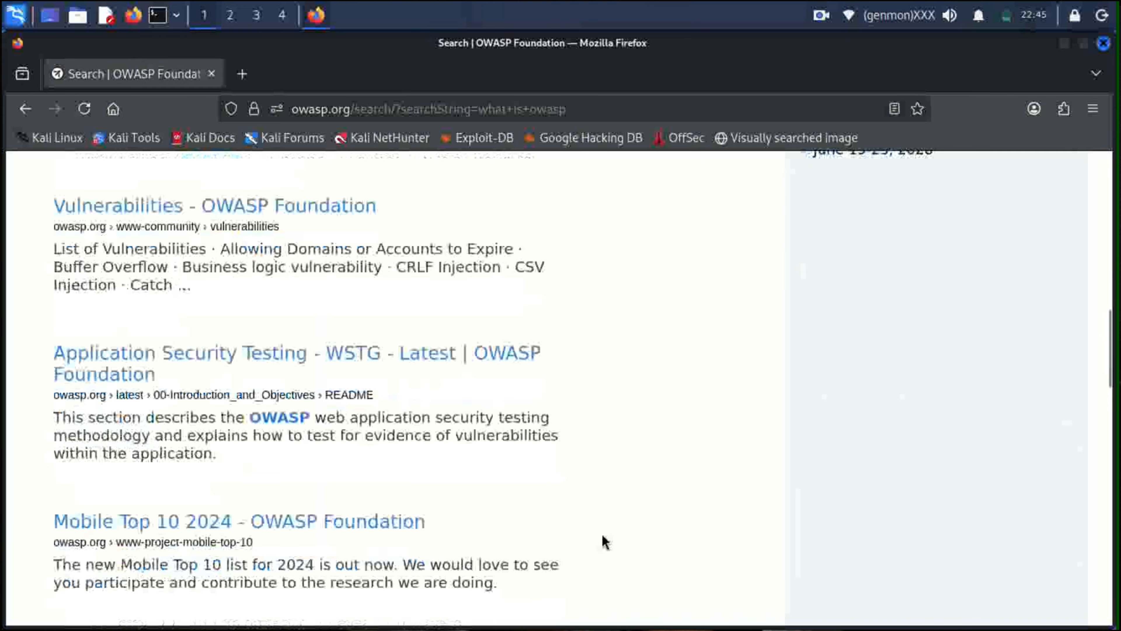
scroll(605, 542, "down", 6)
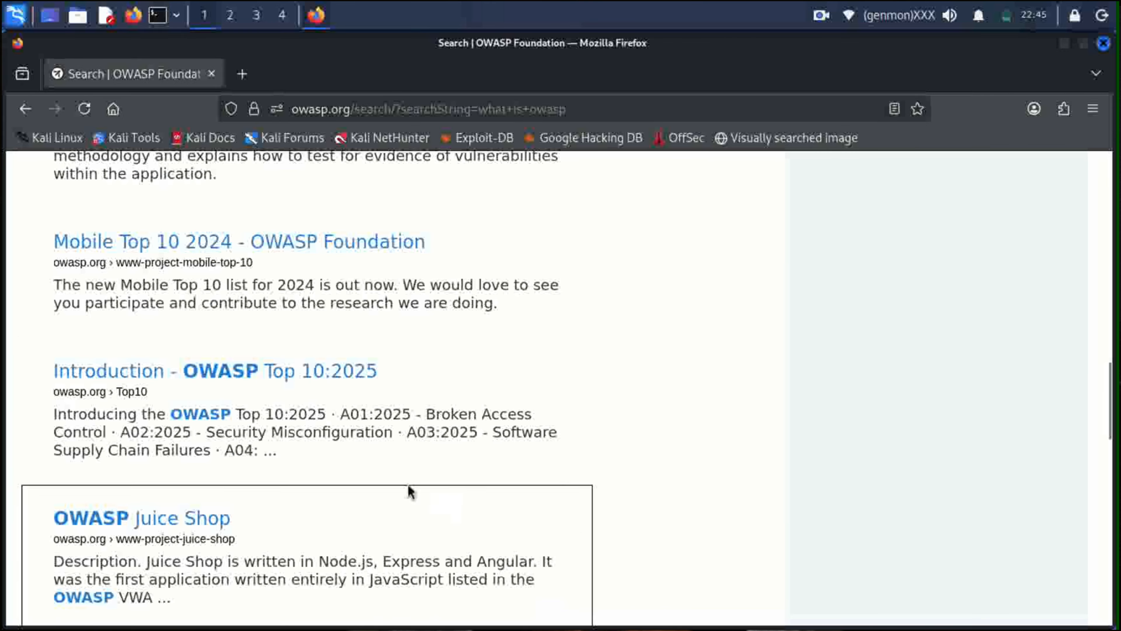
scroll(404, 488, "down", 2)
scroll(403, 481, "down", 6)
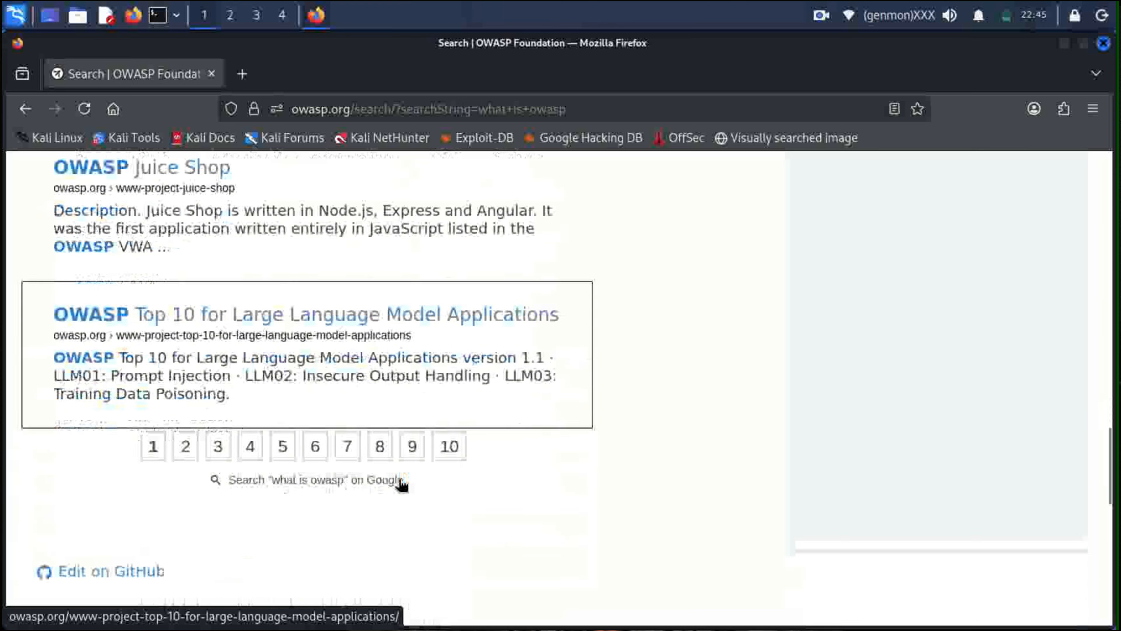
scroll(400, 488, "up", 6)
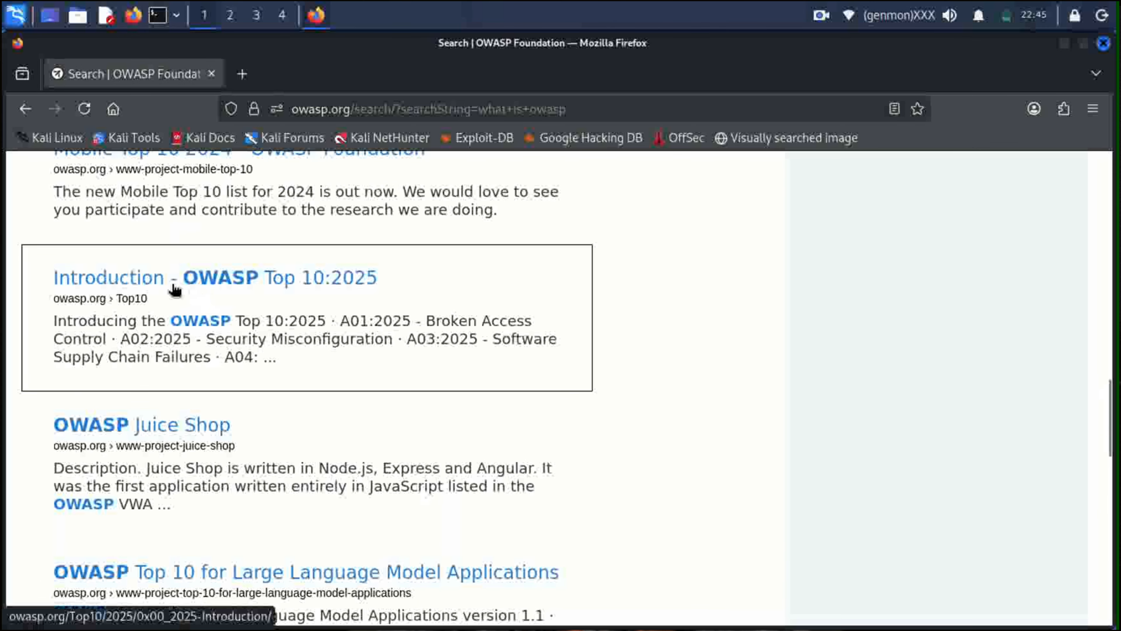
left_click(135, 287)
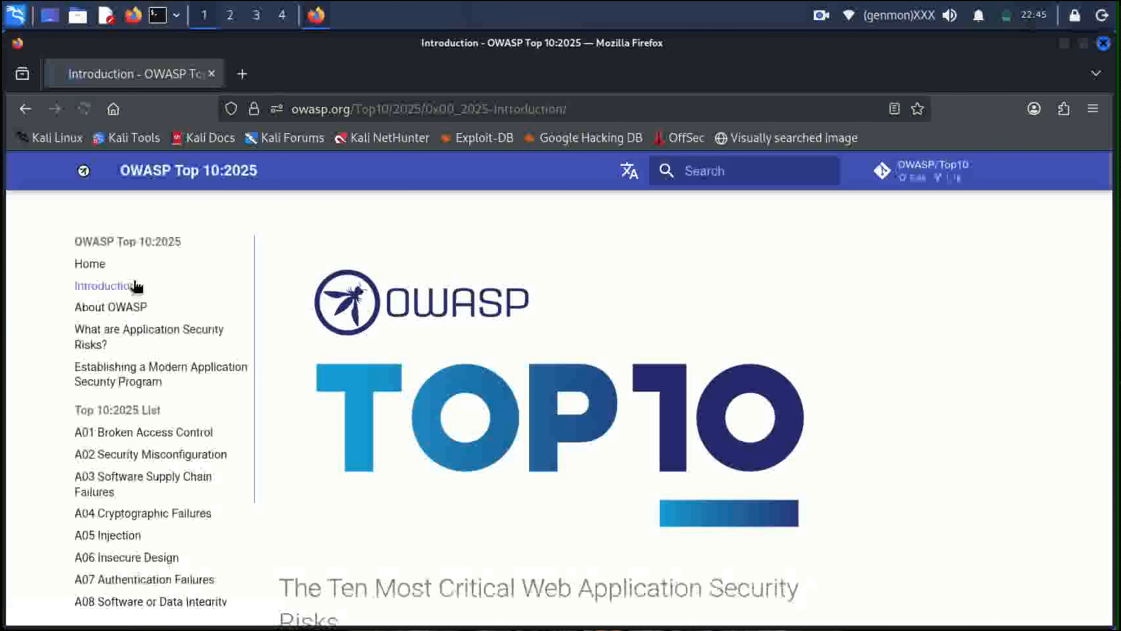
Read down the A01–A10 list to the 2021-to-2025 mapping chart.
scroll(332, 334, "down", 5)
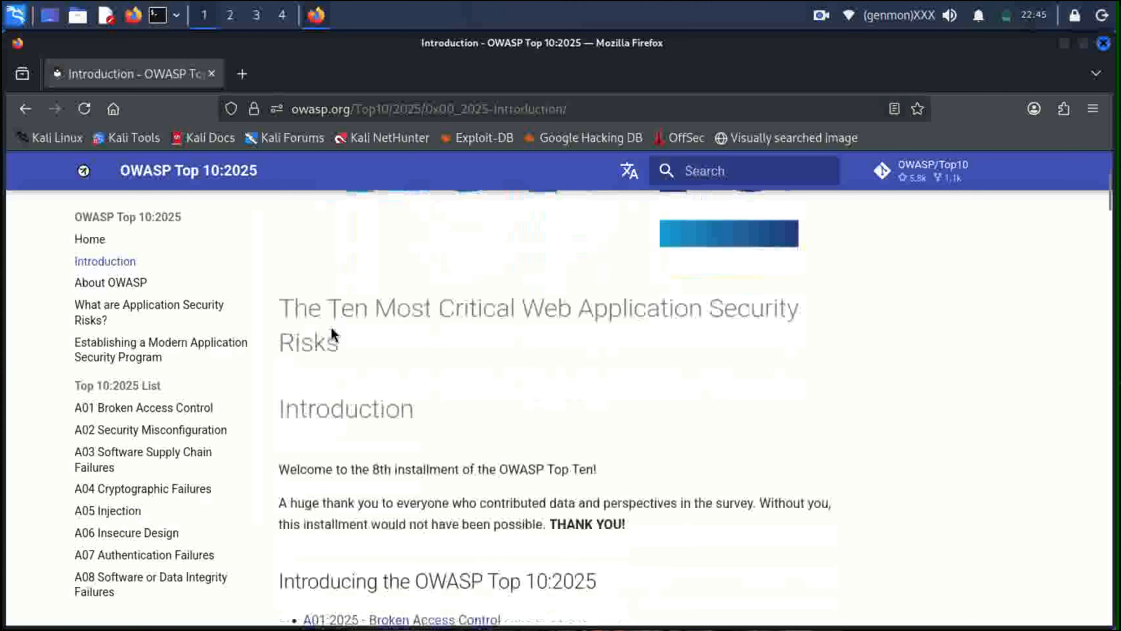
scroll(431, 397, "down", 3)
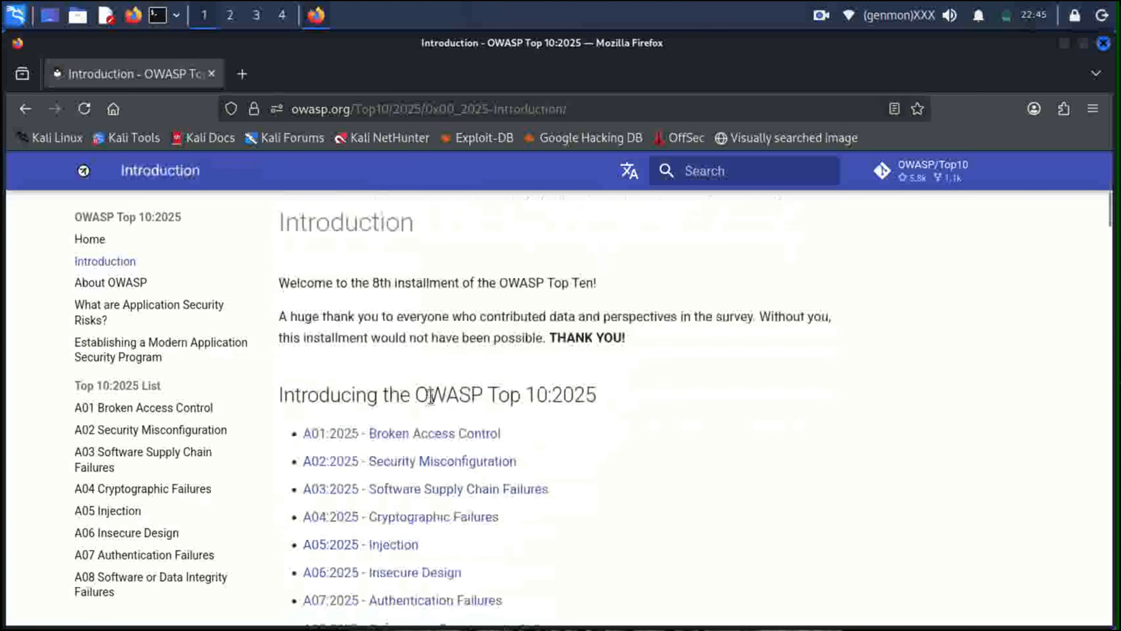
scroll(431, 397, "down", 3)
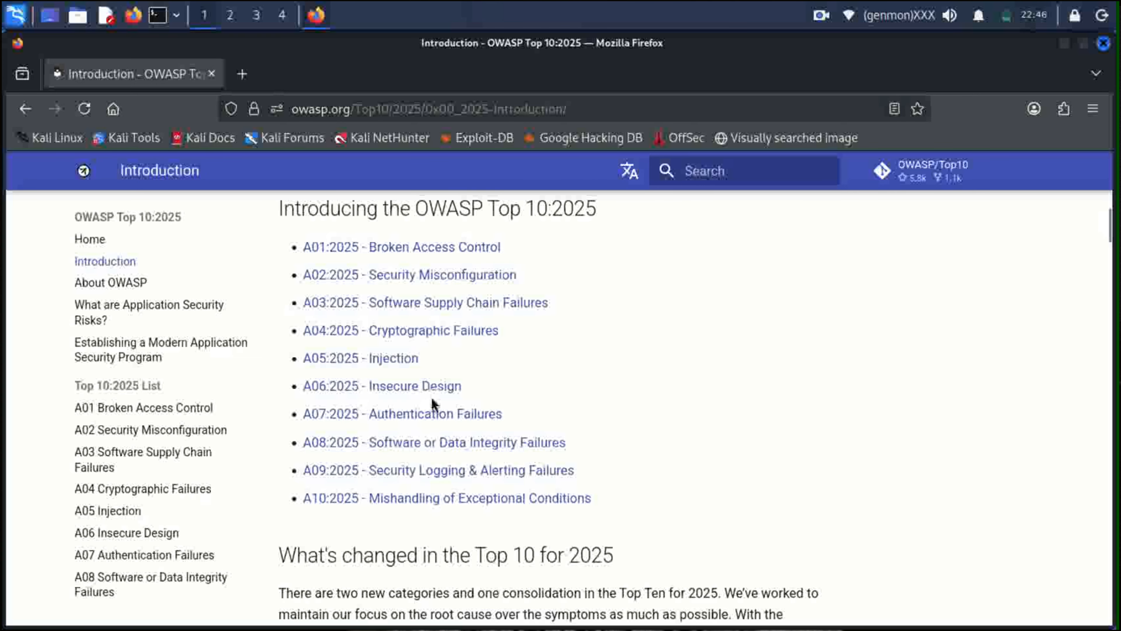
scroll(431, 397, "down", 5)
scroll(431, 397, "down", 3)
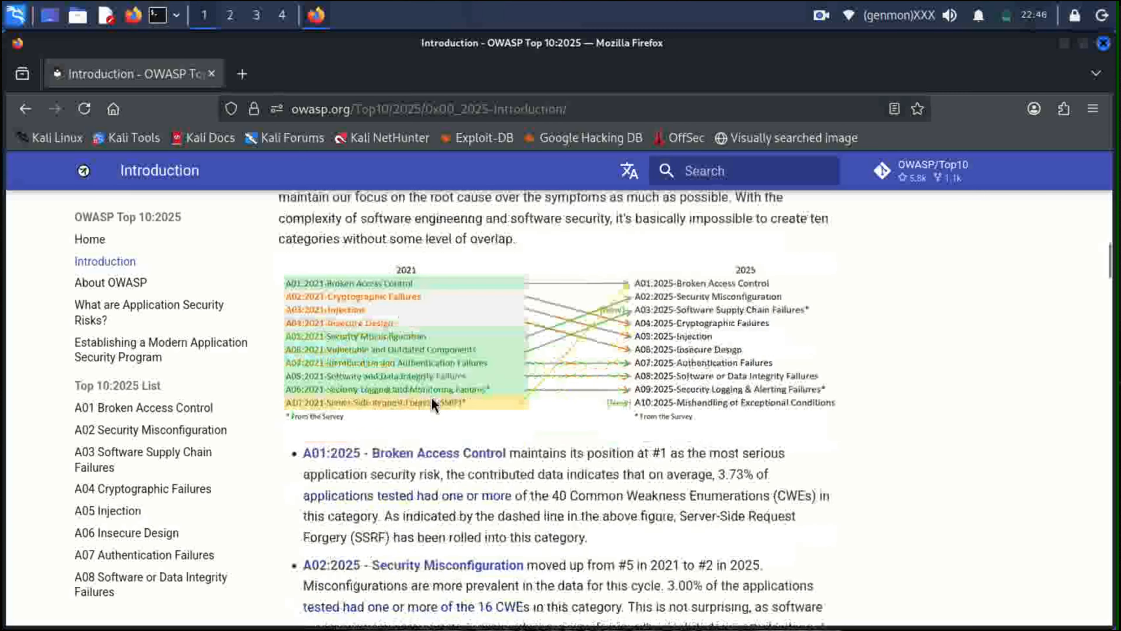
Go back to the search results and open 'About the OWASP Foundation'.
left_click(25, 108)
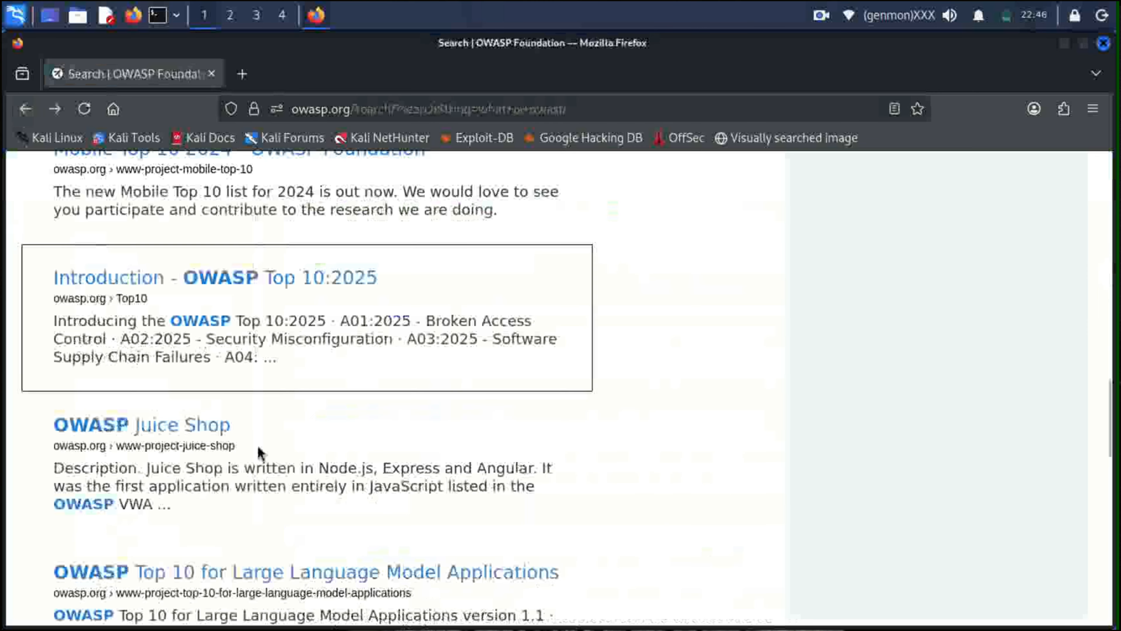
scroll(350, 481, "down", 3)
scroll(350, 459, "up", 10)
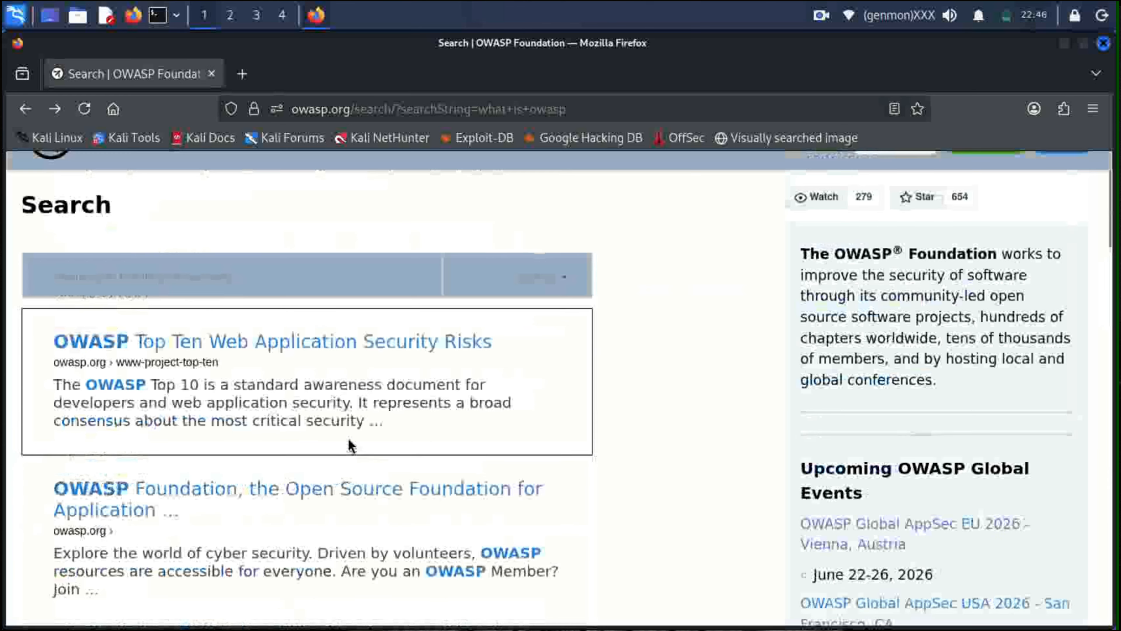
scroll(221, 439, "down", 3)
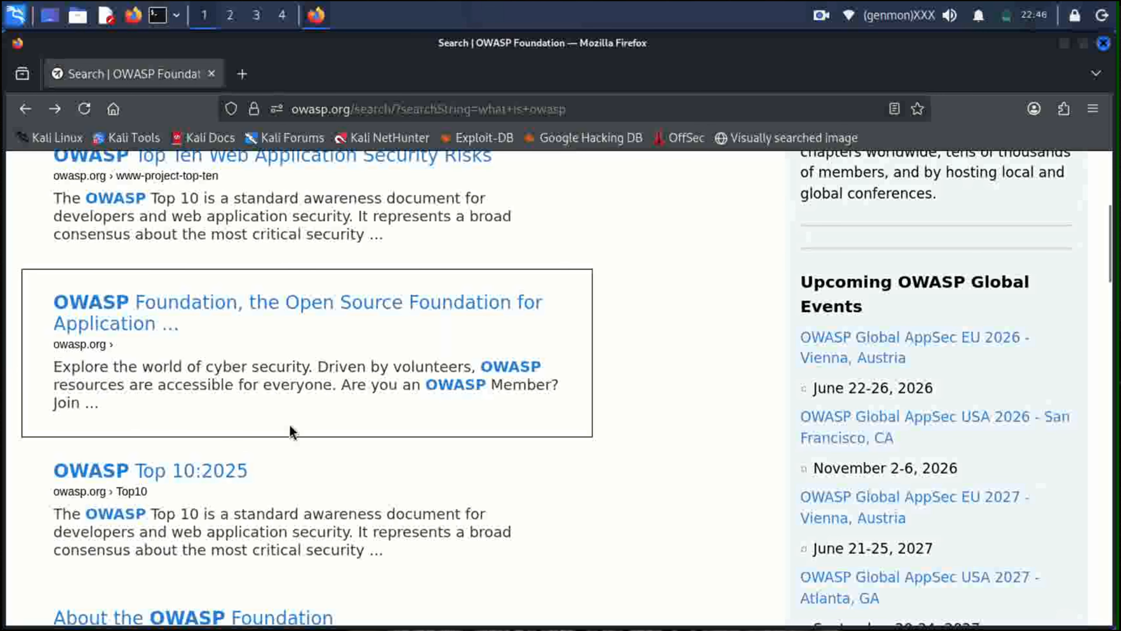
scroll(291, 430, "down", 2)
scroll(291, 430, "down", 3)
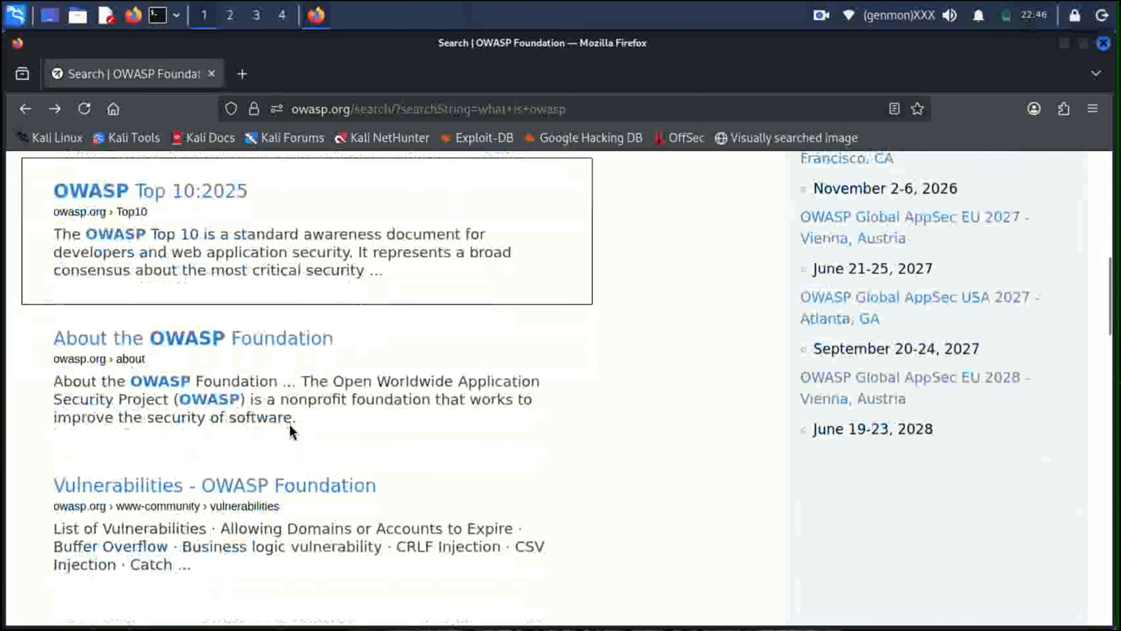
left_click(189, 334)
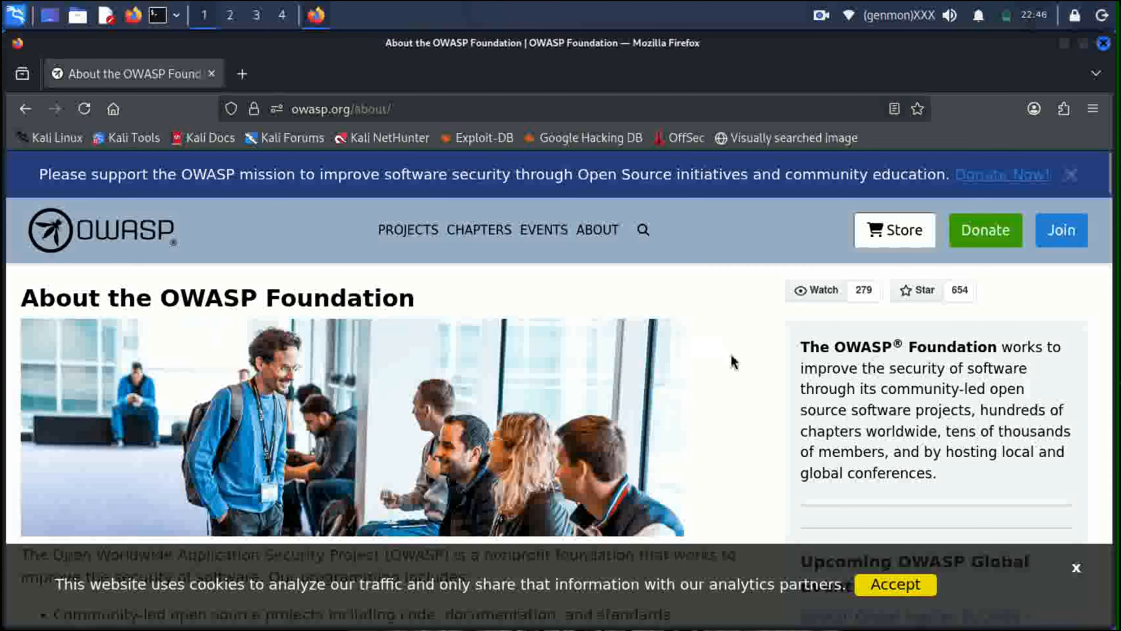
Read the vision, mission and 2025 impact report down to Participation and Membership.
scroll(732, 362, "down", 5)
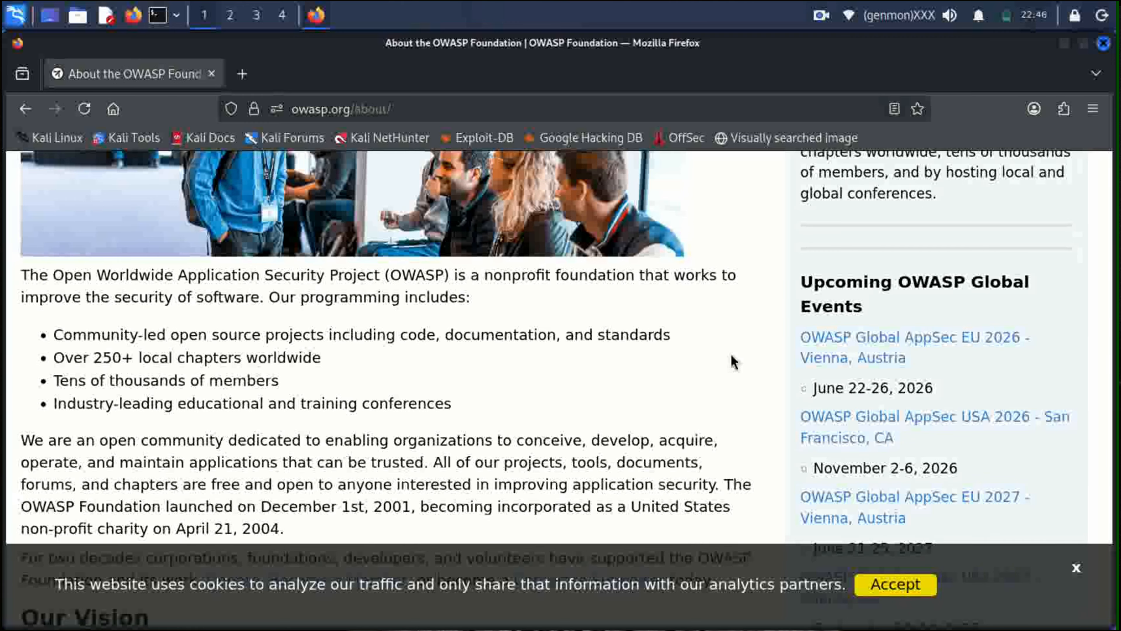
scroll(734, 362, "down", 2)
scroll(733, 362, "down", 7)
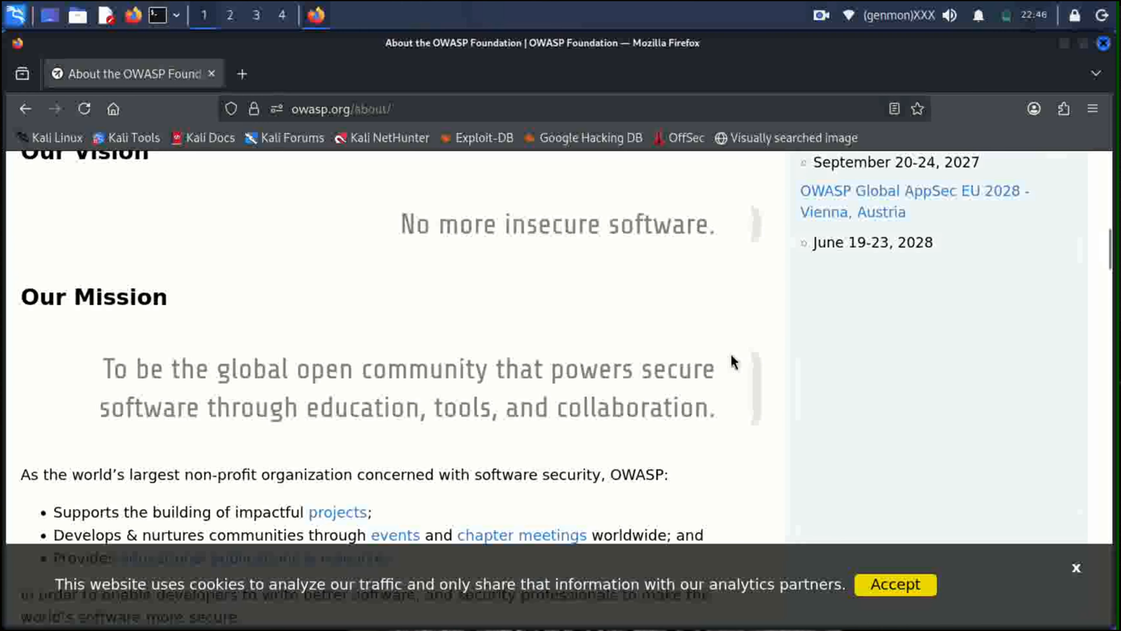
scroll(734, 362, "down", 2)
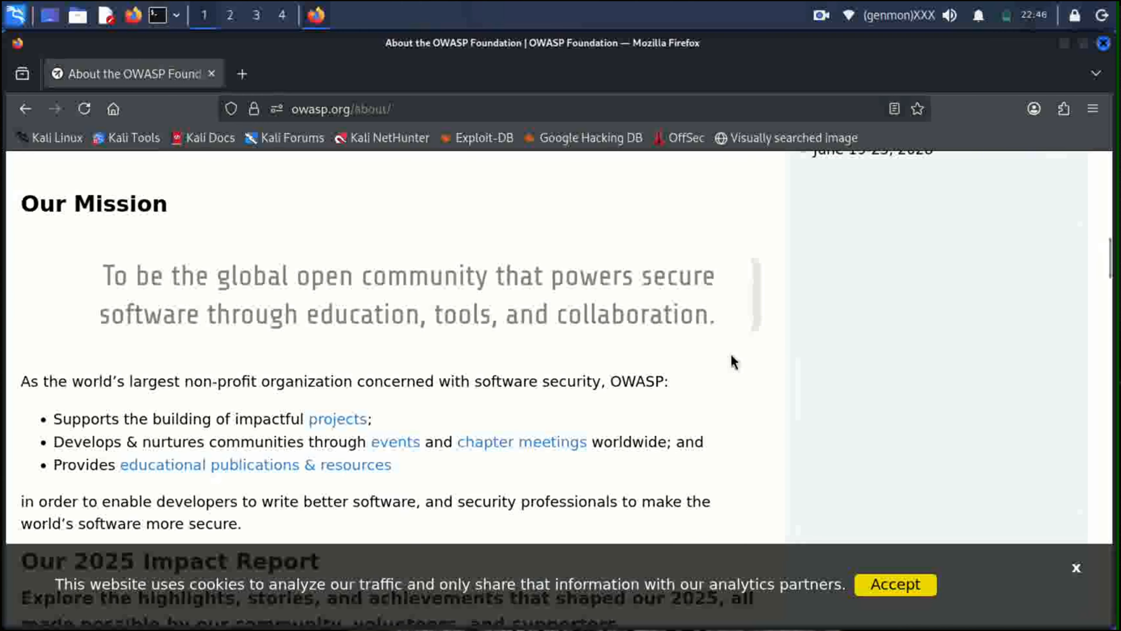
scroll(734, 362, "down", 4)
scroll(733, 362, "down", 16)
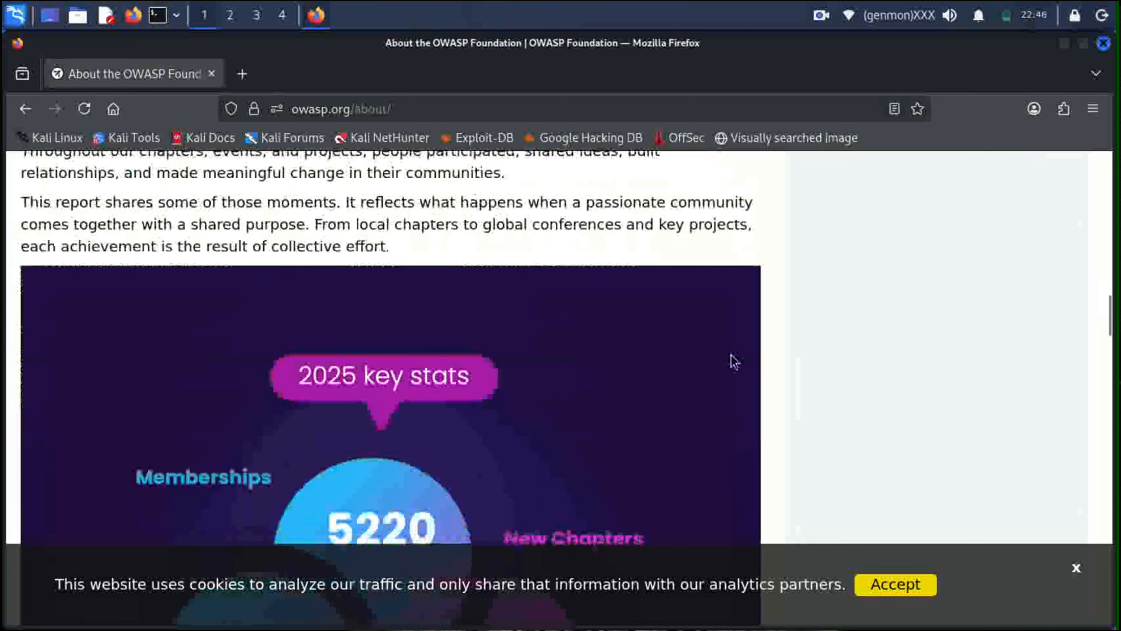
scroll(733, 362, "down", 17)
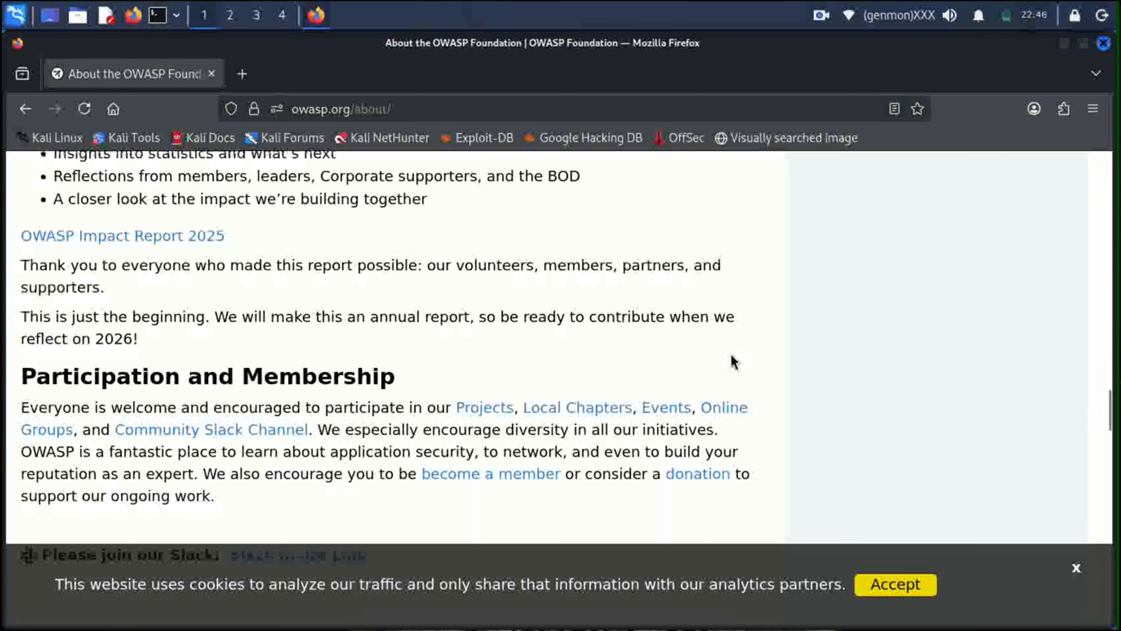
Go back and browse the free open-source SAST and DAST tool lists, including ZAP.
left_click(27, 110)
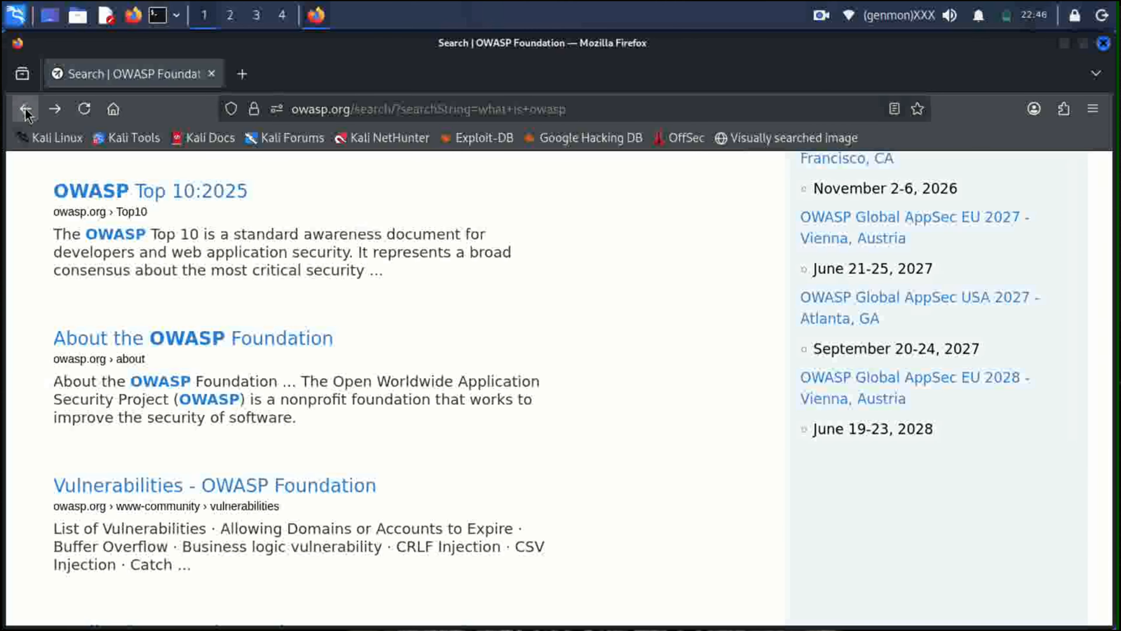
scroll(311, 375, "up", 8)
scroll(494, 411, "down", 2)
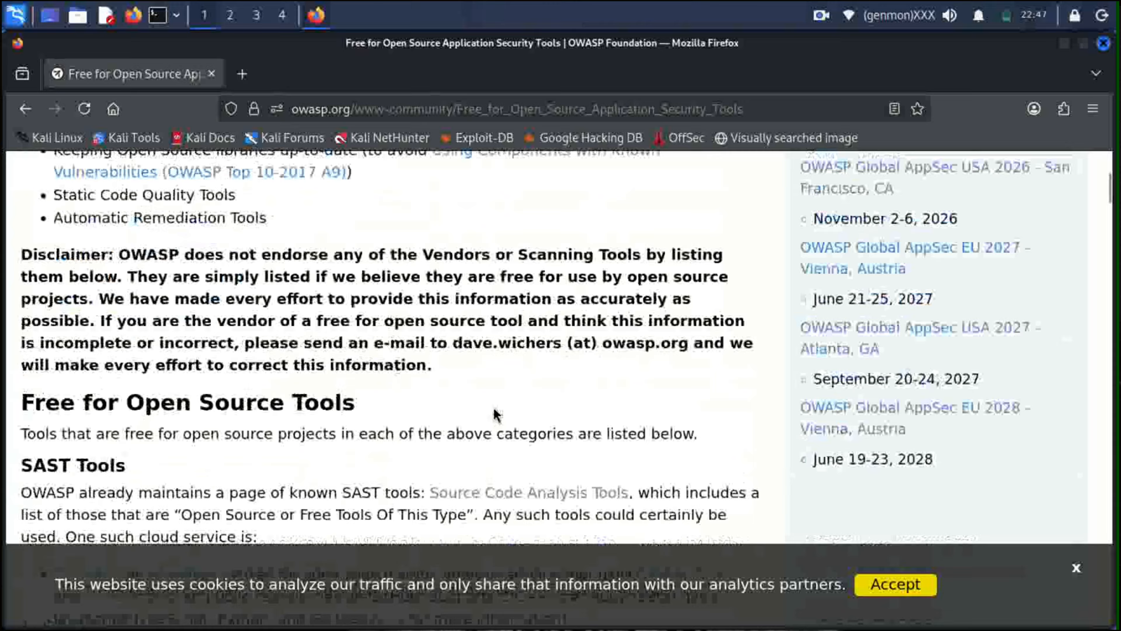
scroll(495, 416, "down", 9)
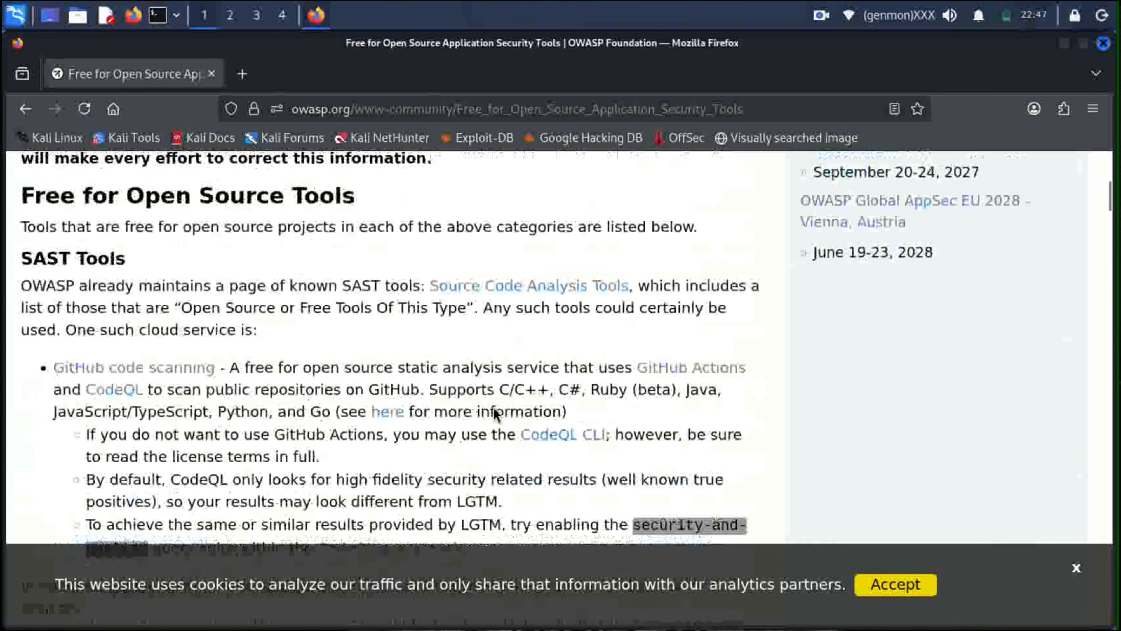
scroll(496, 415, "down", 10)
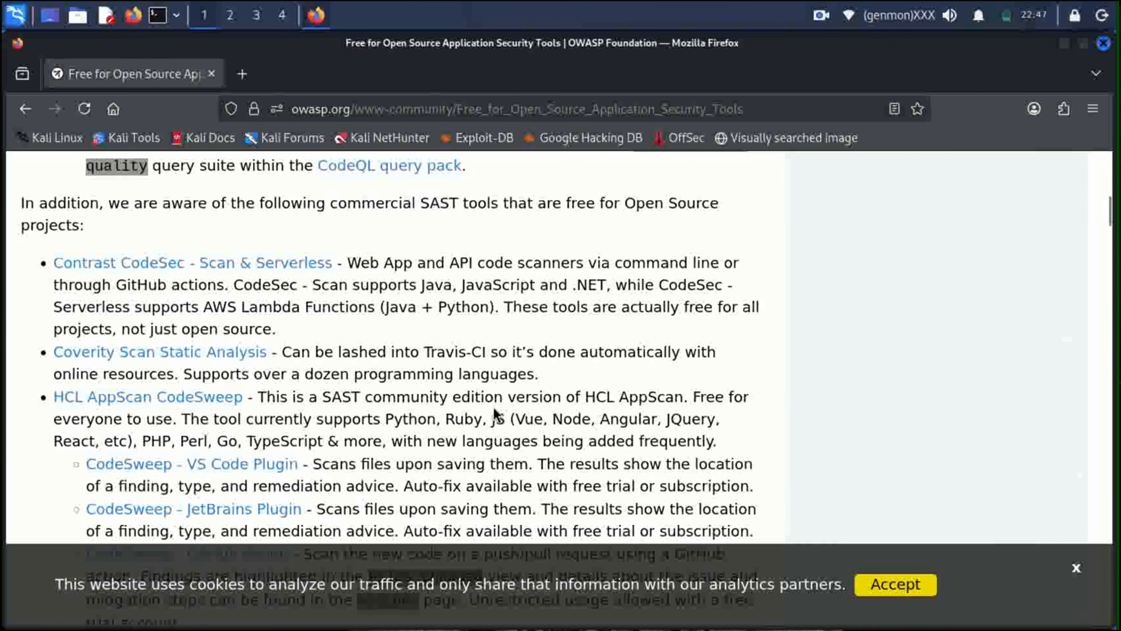
scroll(495, 415, "down", 8)
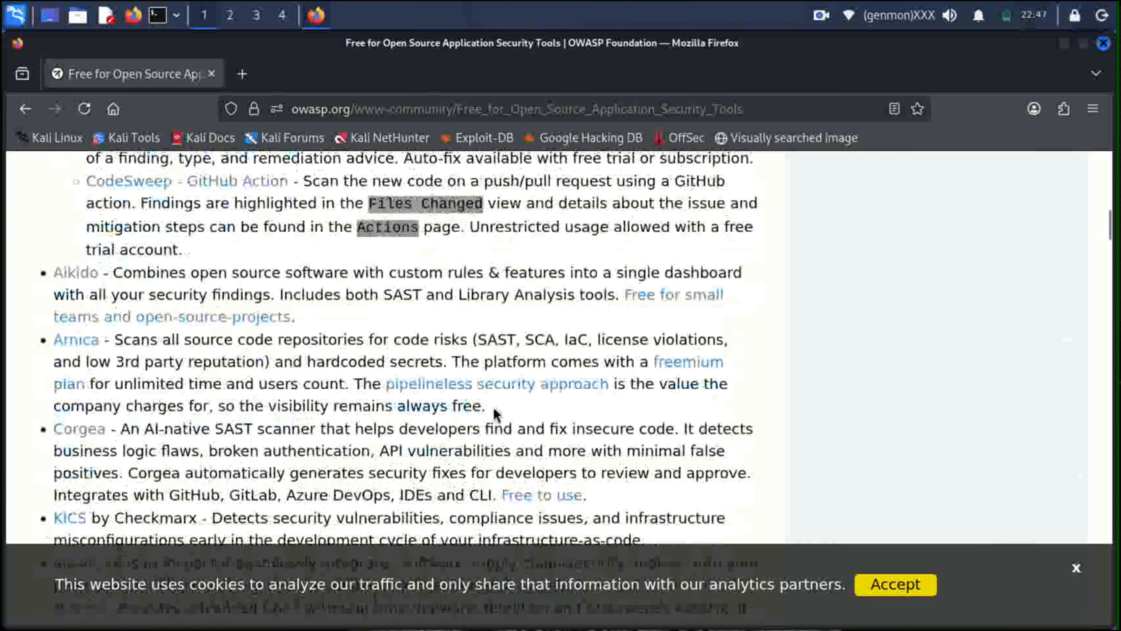
scroll(495, 415, "down", 8)
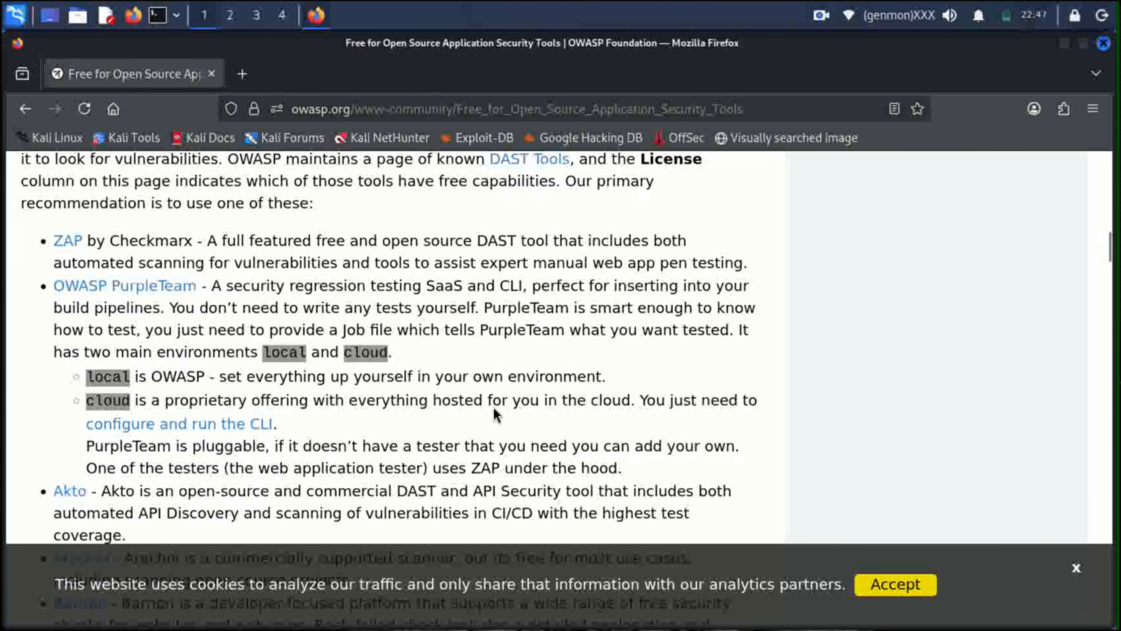
scroll(495, 413, "down", 2)
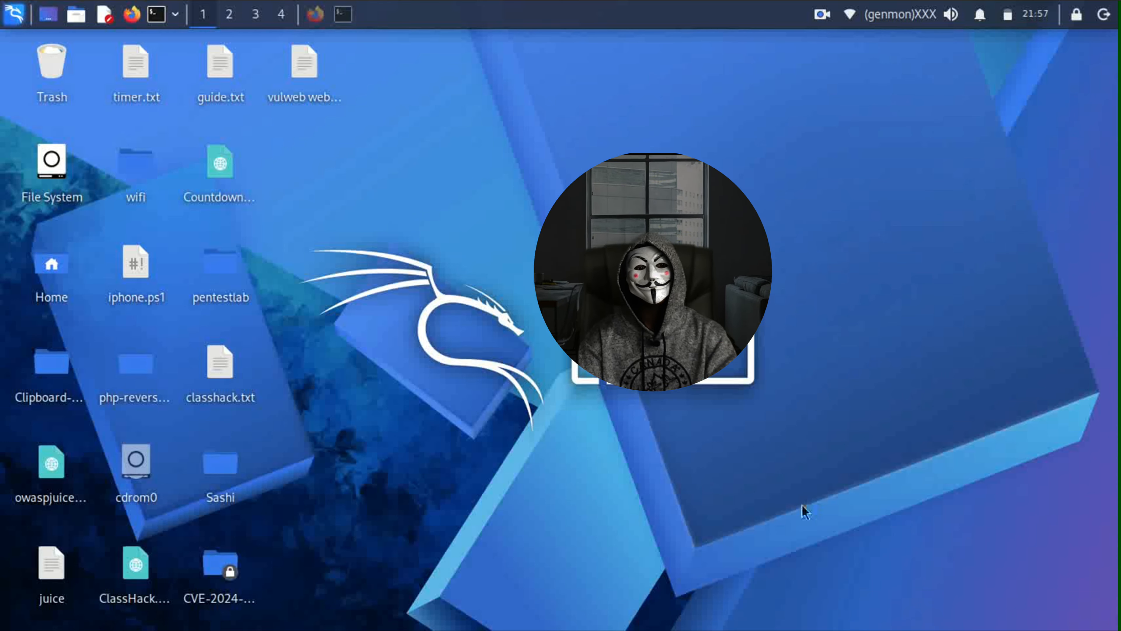
Bring the window back to the front and read the guide's penetration-testing basics.
left_click(350, 16)
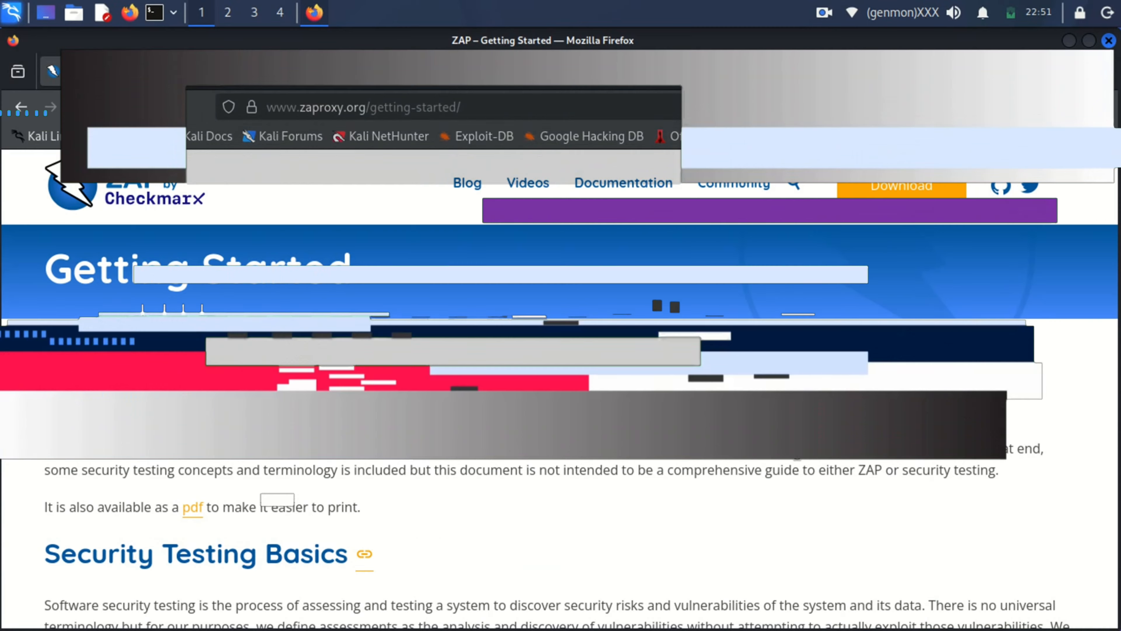
scroll(771, 471, "down", 3)
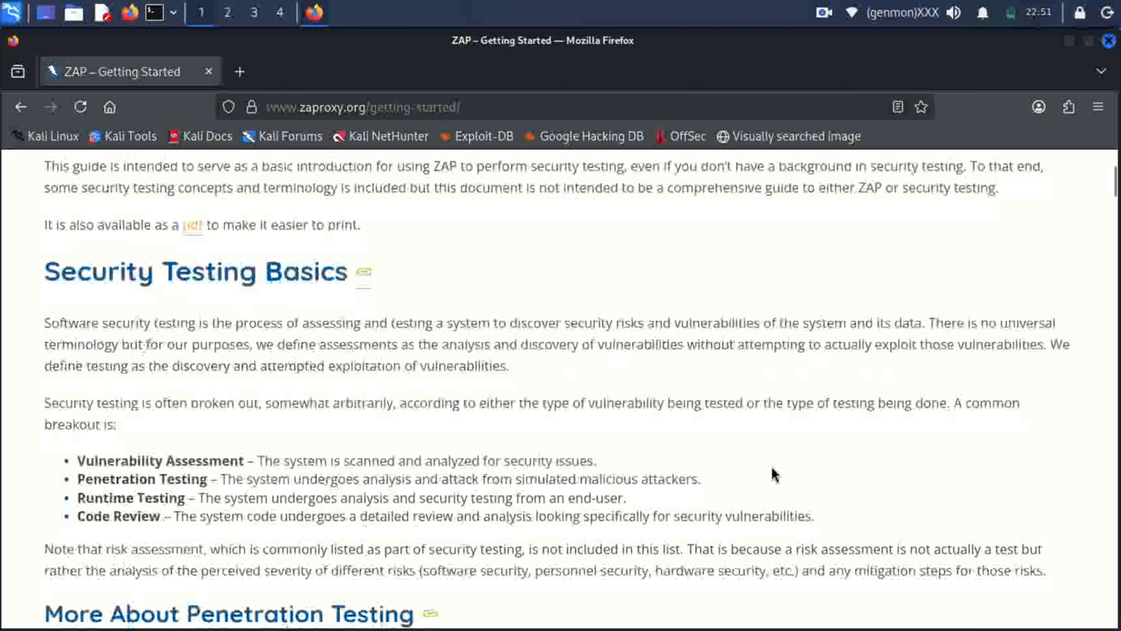
scroll(774, 475, "down", 3)
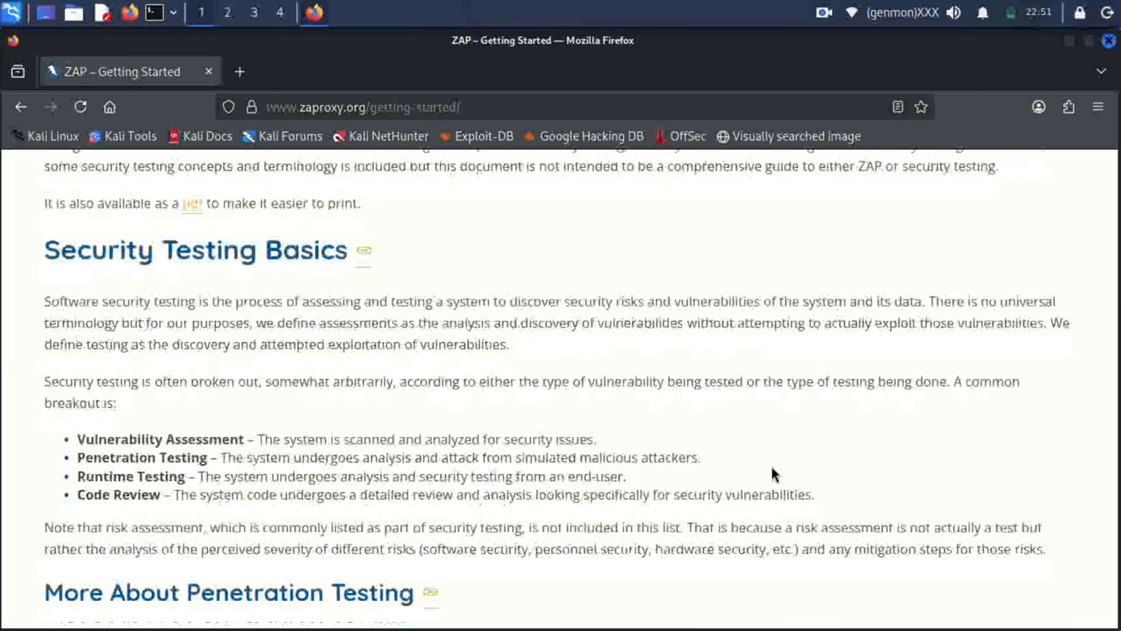
scroll(757, 473, "down", 3)
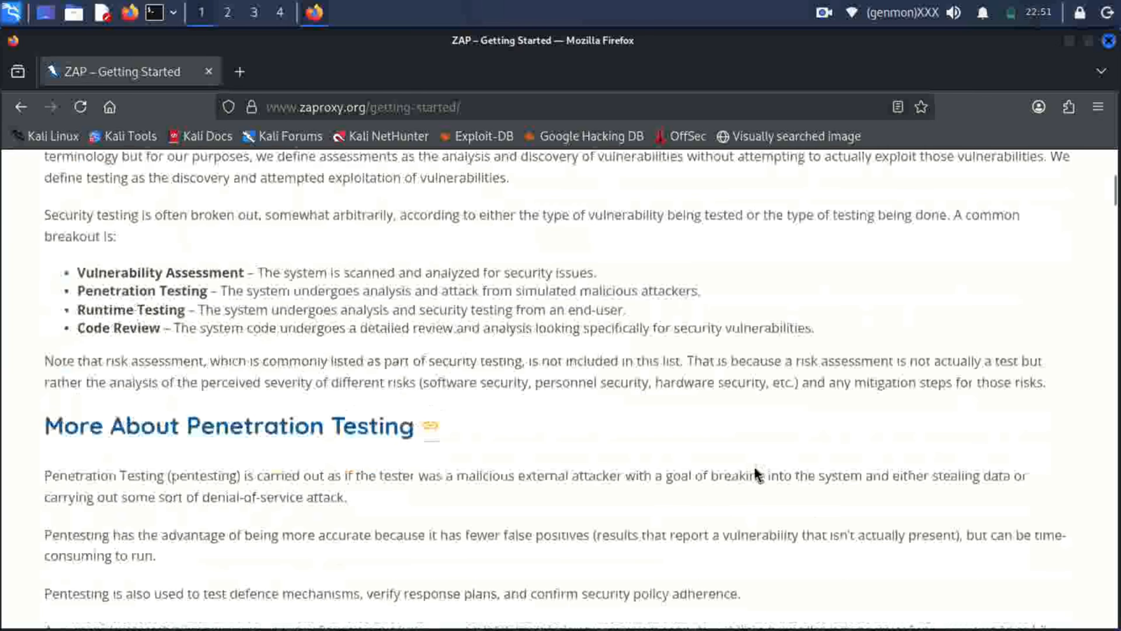
scroll(757, 475, "down", 3)
scroll(757, 475, "down", 9)
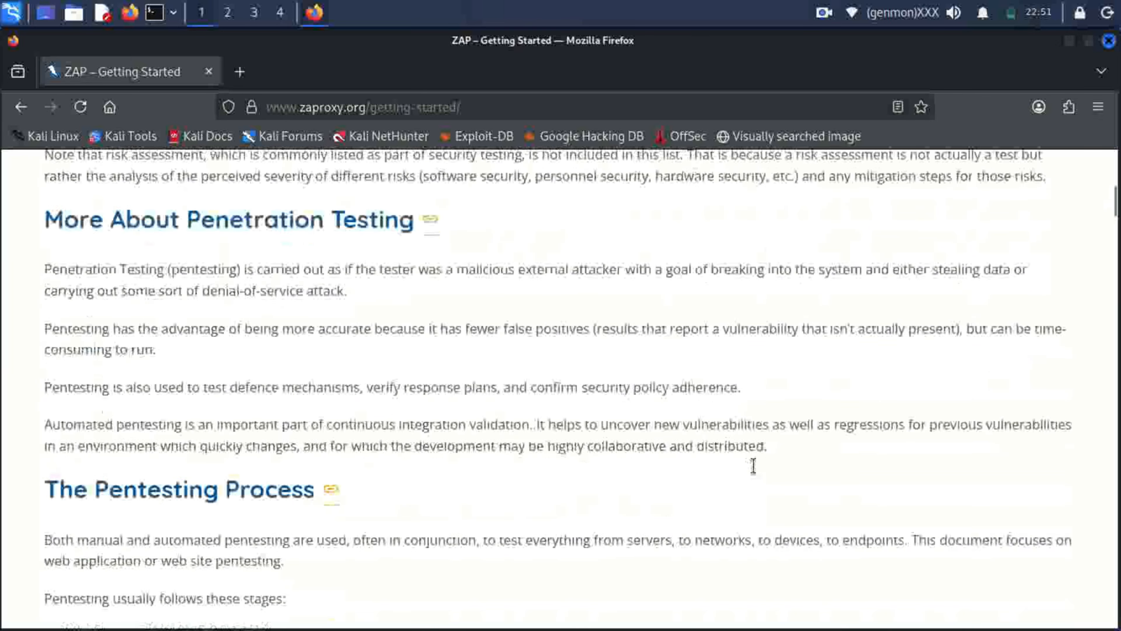
scroll(753, 465, "down", 3)
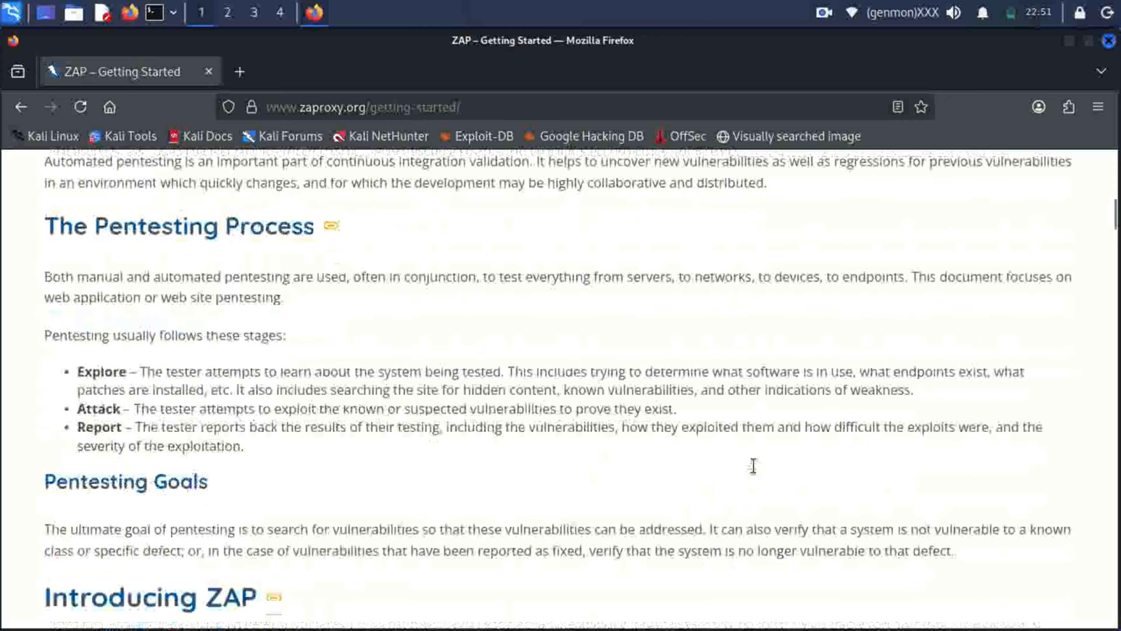
scroll(754, 466, "down", 6)
scroll(754, 464, "down", 3)
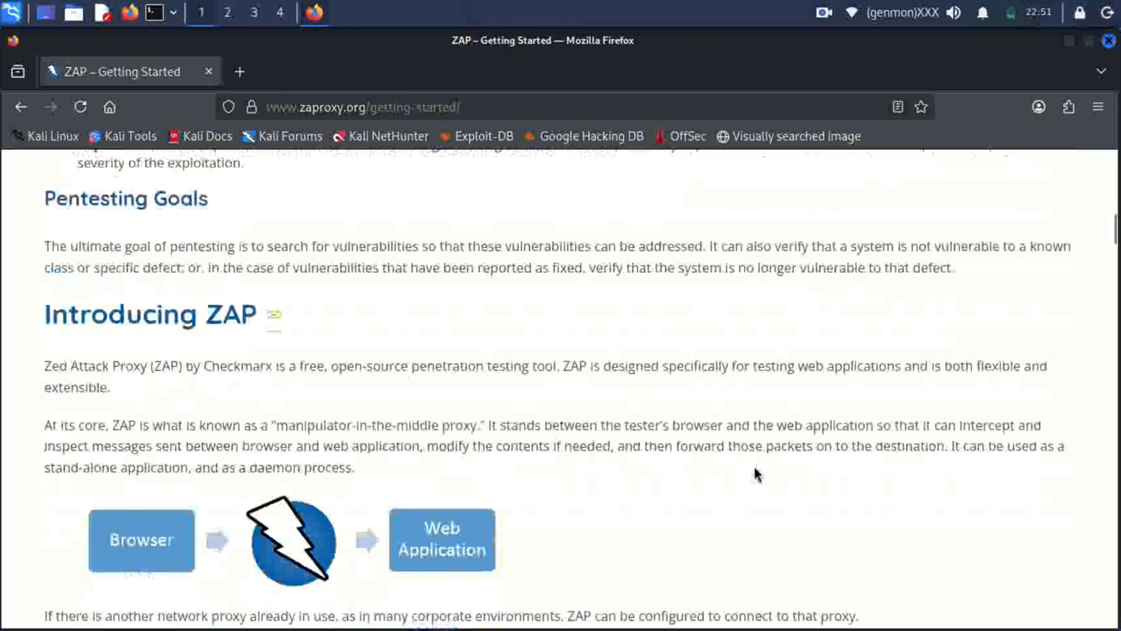
scroll(755, 472, "down", 6)
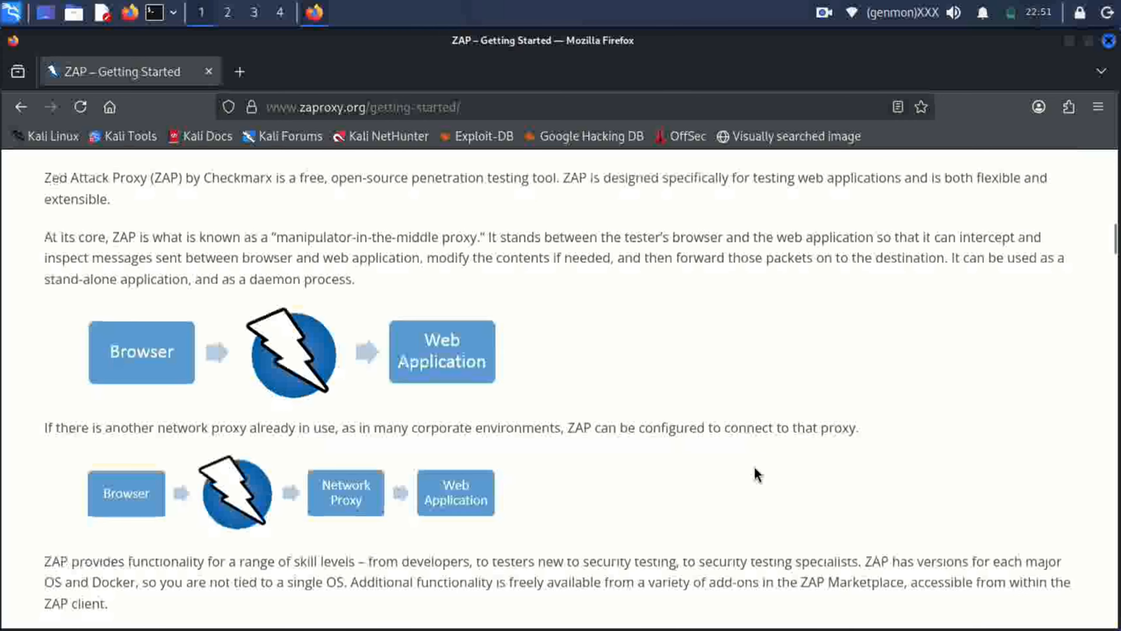
scroll(757, 475, "down", 9)
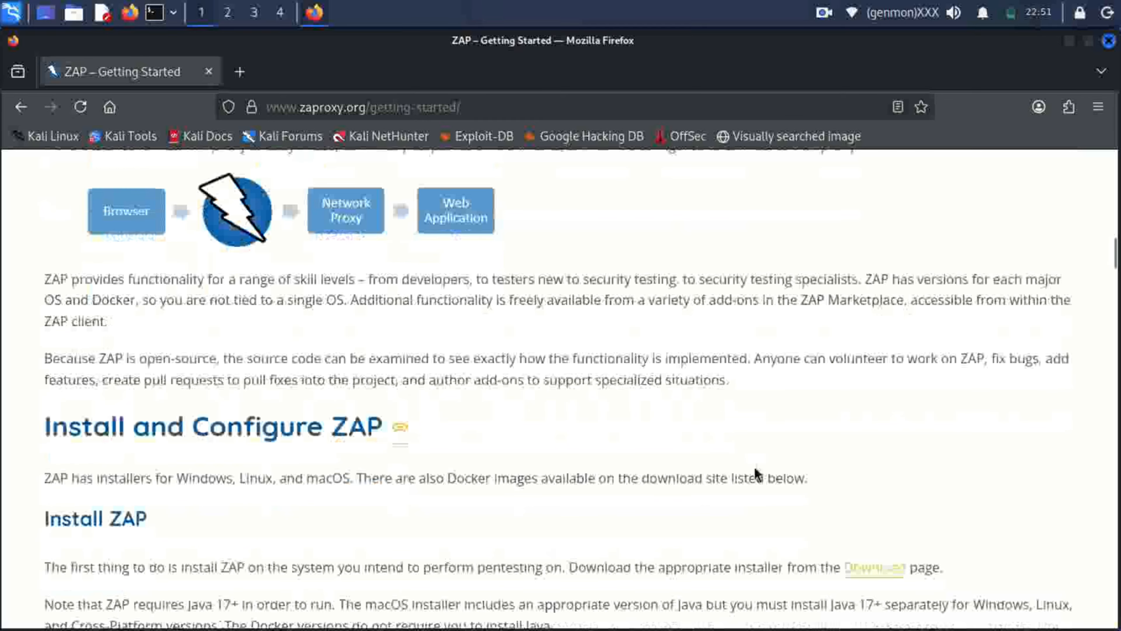
scroll(757, 475, "down", 2)
scroll(757, 474, "down", 4)
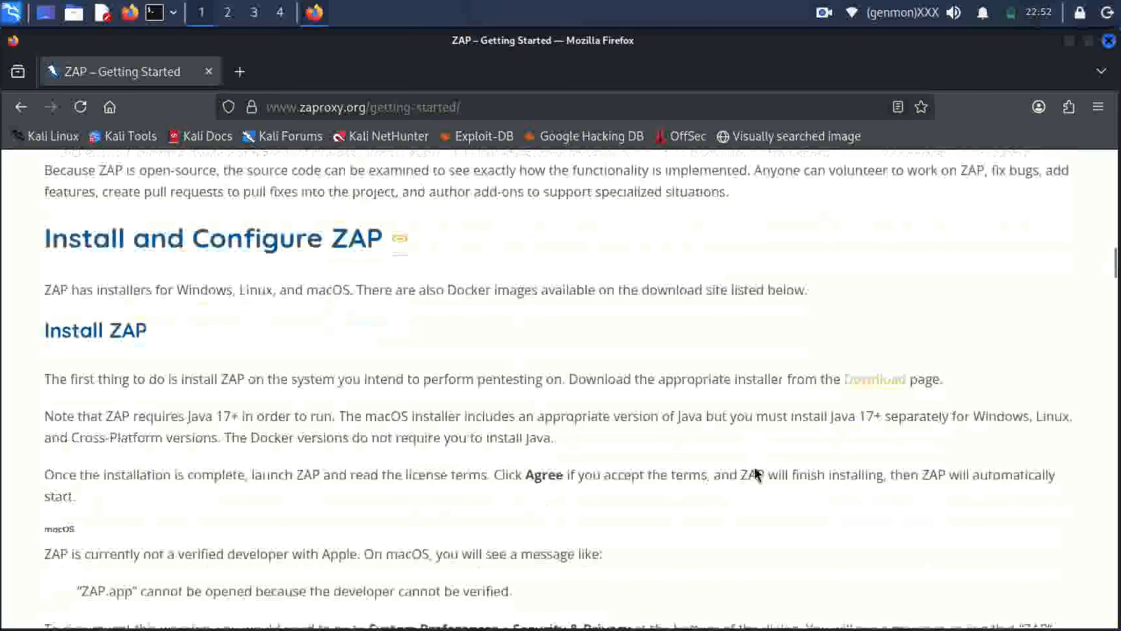
scroll(757, 475, "down", 6)
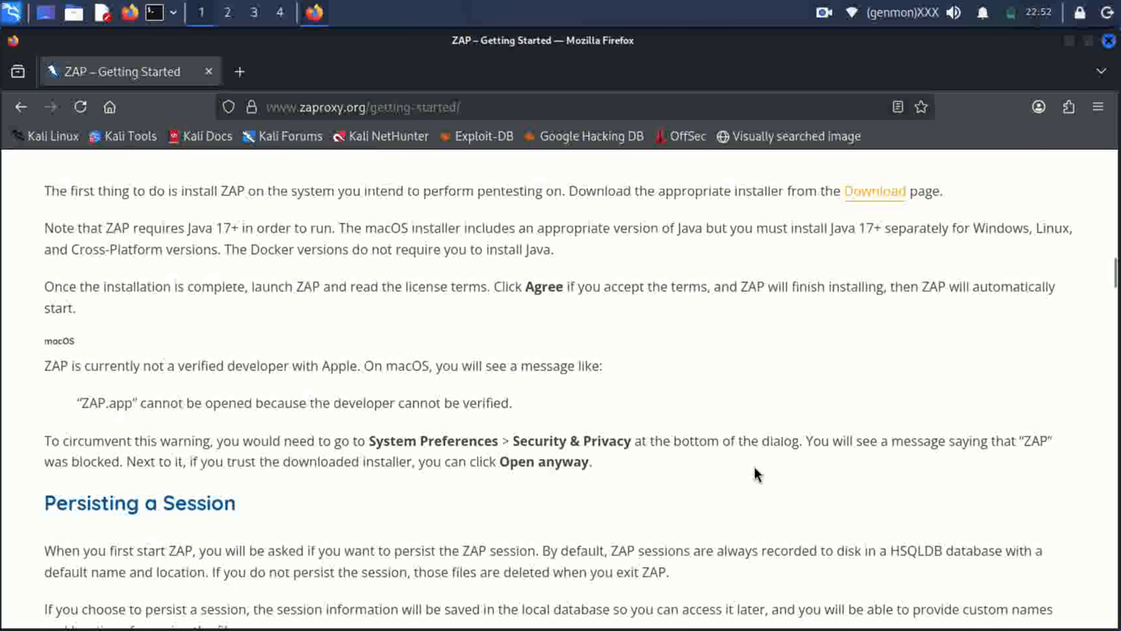
scroll(757, 475, "down", 3)
Continue down the Getting Started guide to the View Alerts and Alert Details section.
scroll(758, 475, "down", 6)
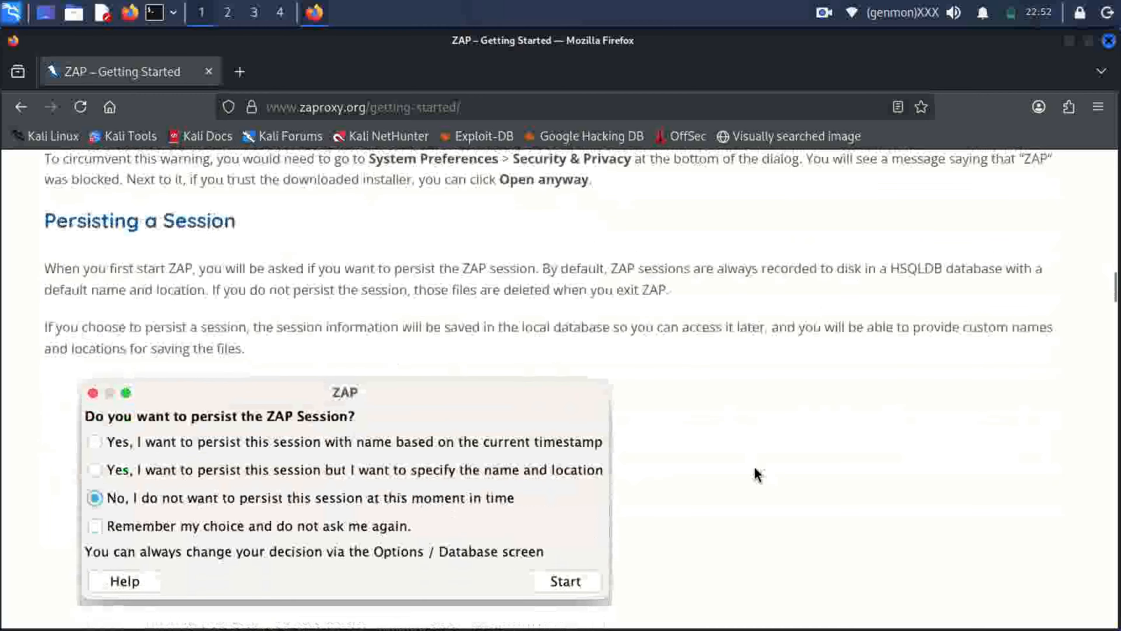
scroll(757, 475, "down", 6)
scroll(757, 474, "down", 6)
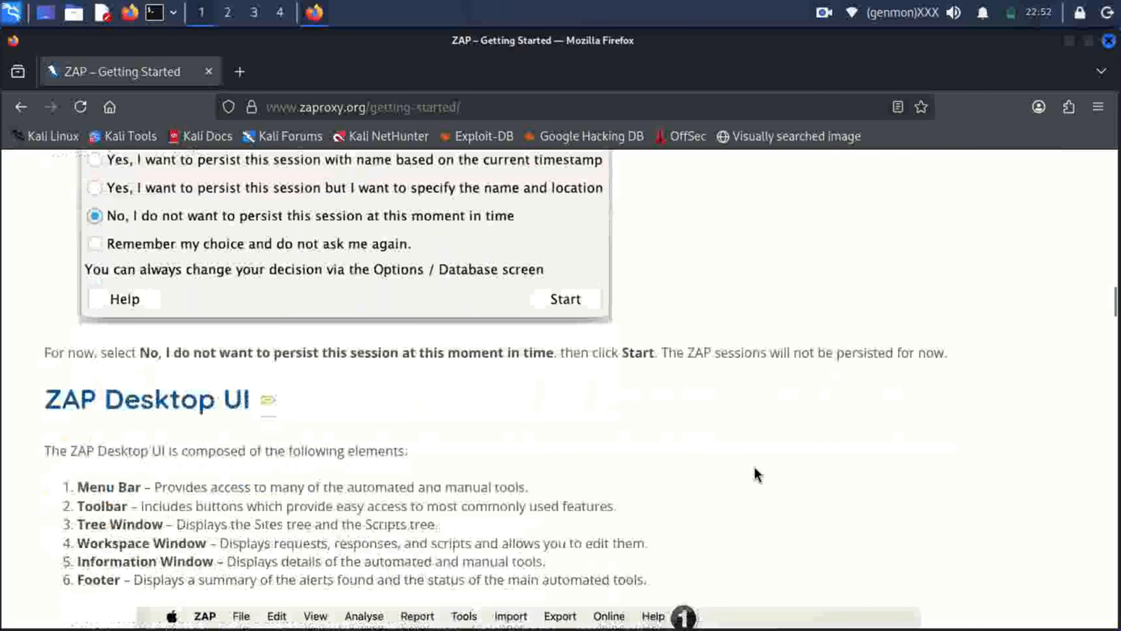
scroll(757, 475, "down", 3)
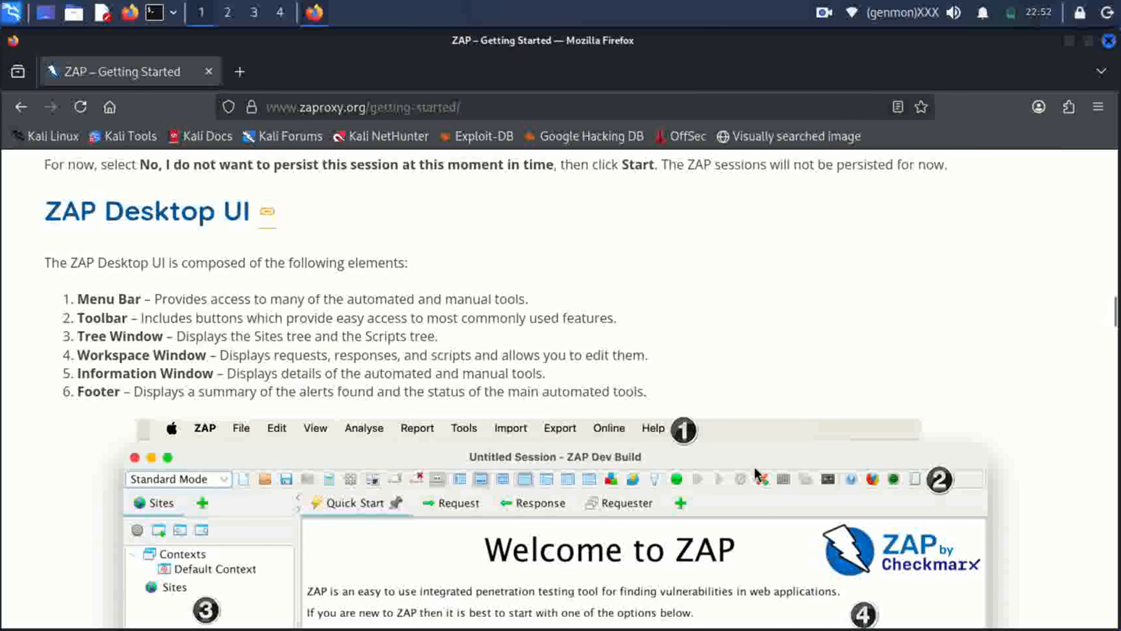
scroll(757, 474, "down", 9)
scroll(757, 474, "down", 6)
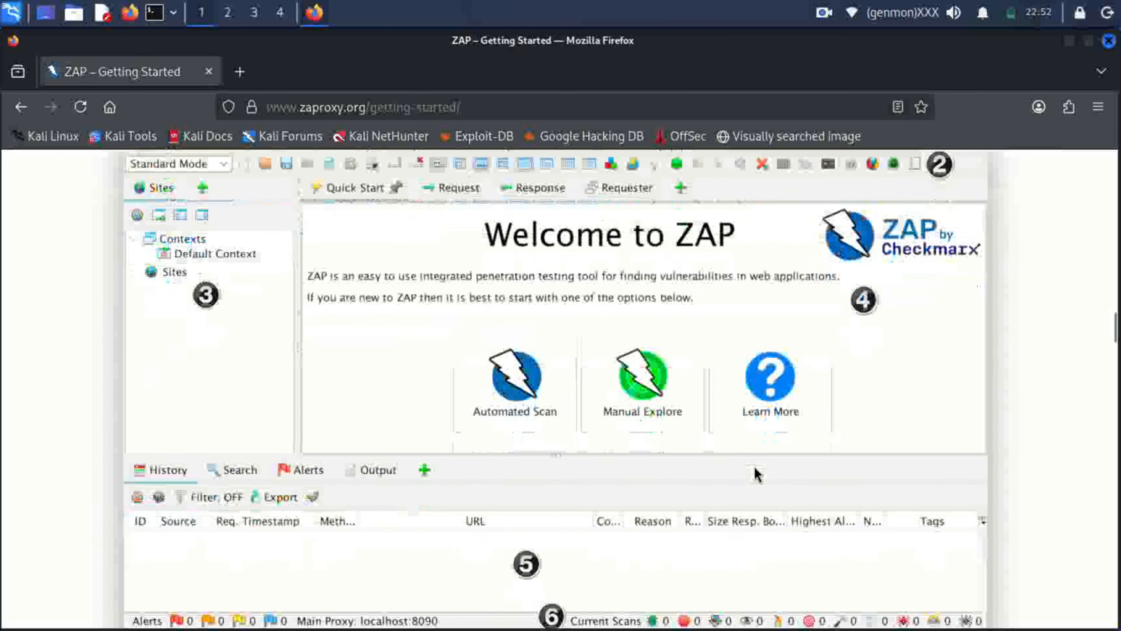
scroll(755, 468, "down", 6)
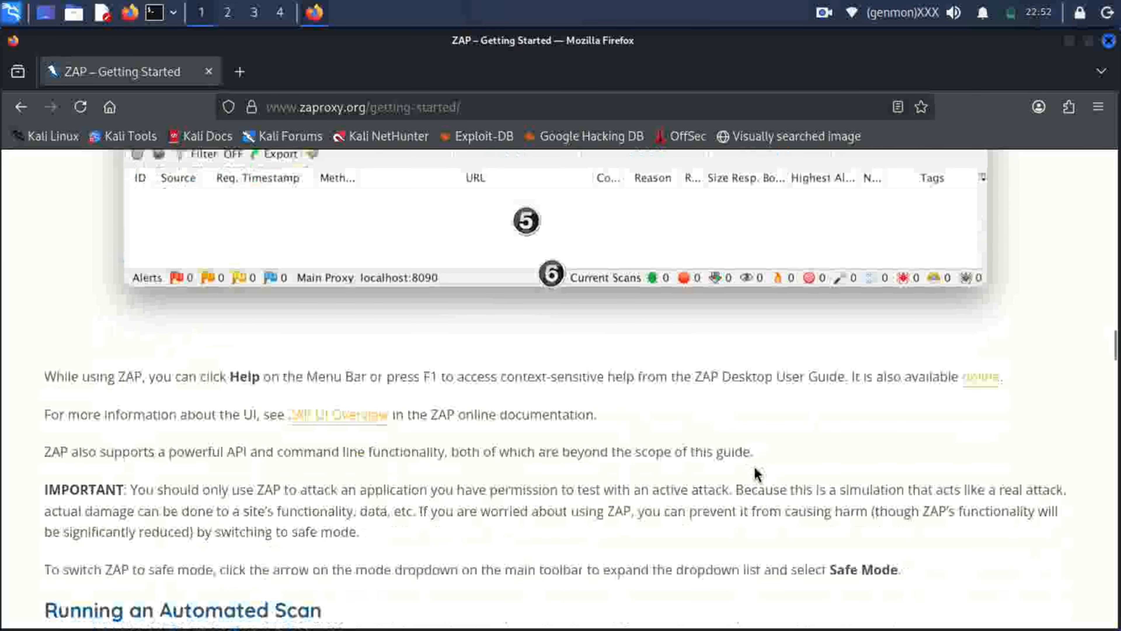
scroll(755, 474, "down", 9)
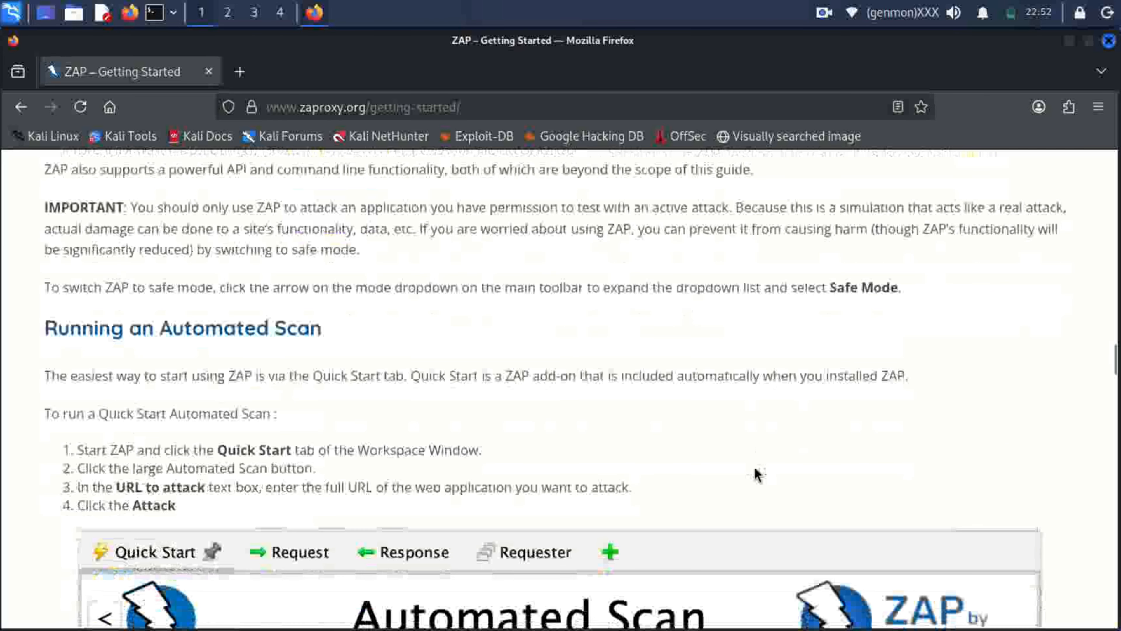
scroll(756, 474, "down", 6)
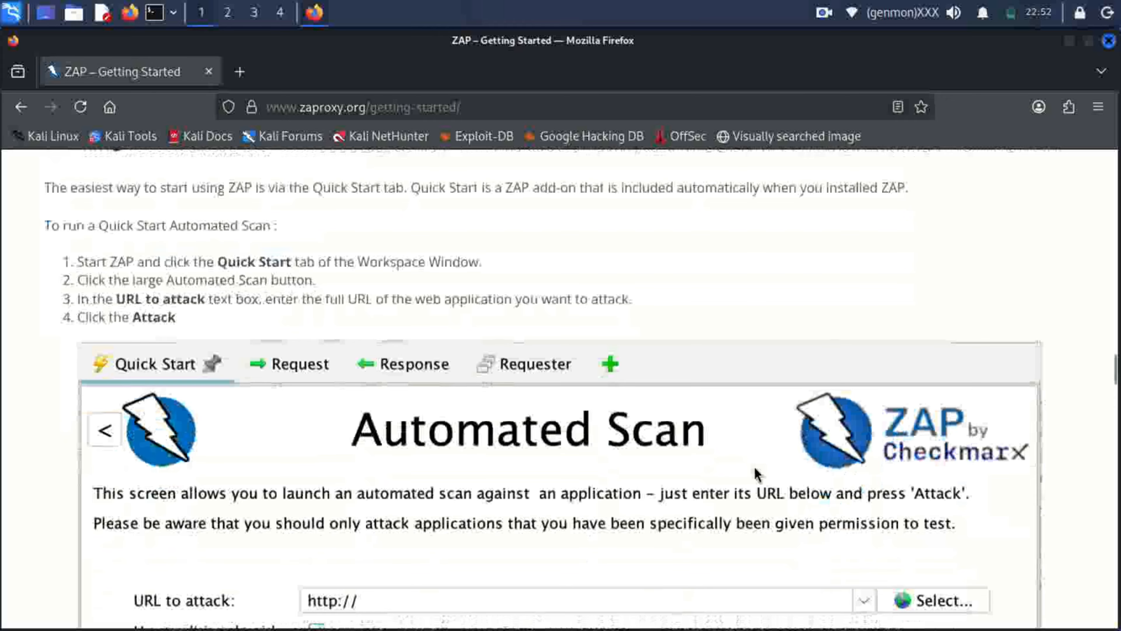
scroll(756, 474, "down", 3)
scroll(757, 474, "down", 6)
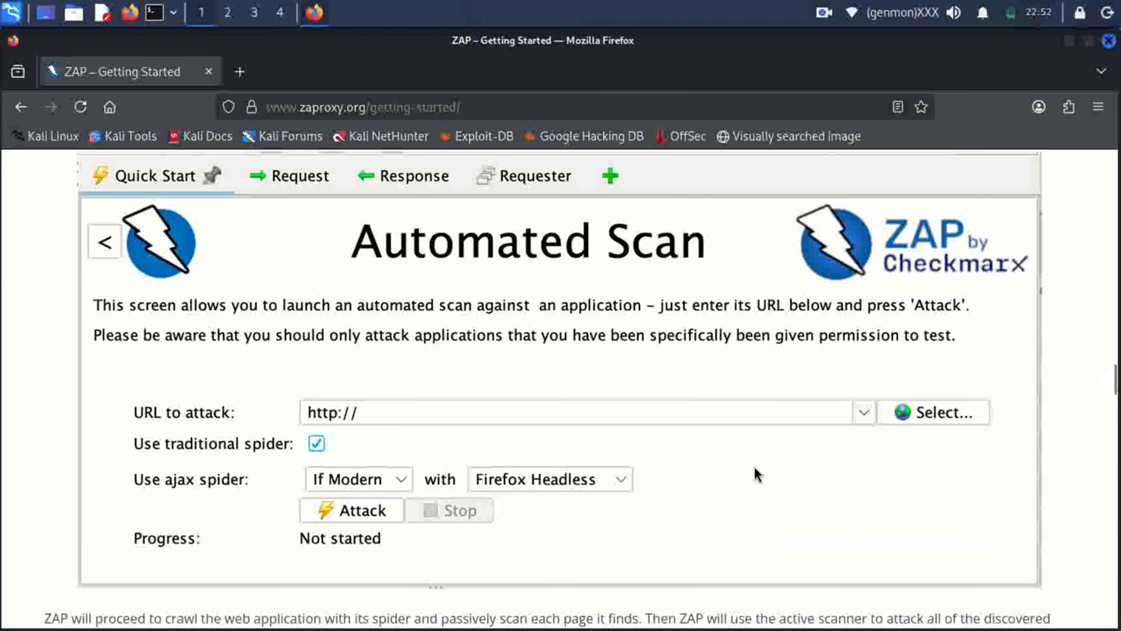
scroll(756, 472, "down", 6)
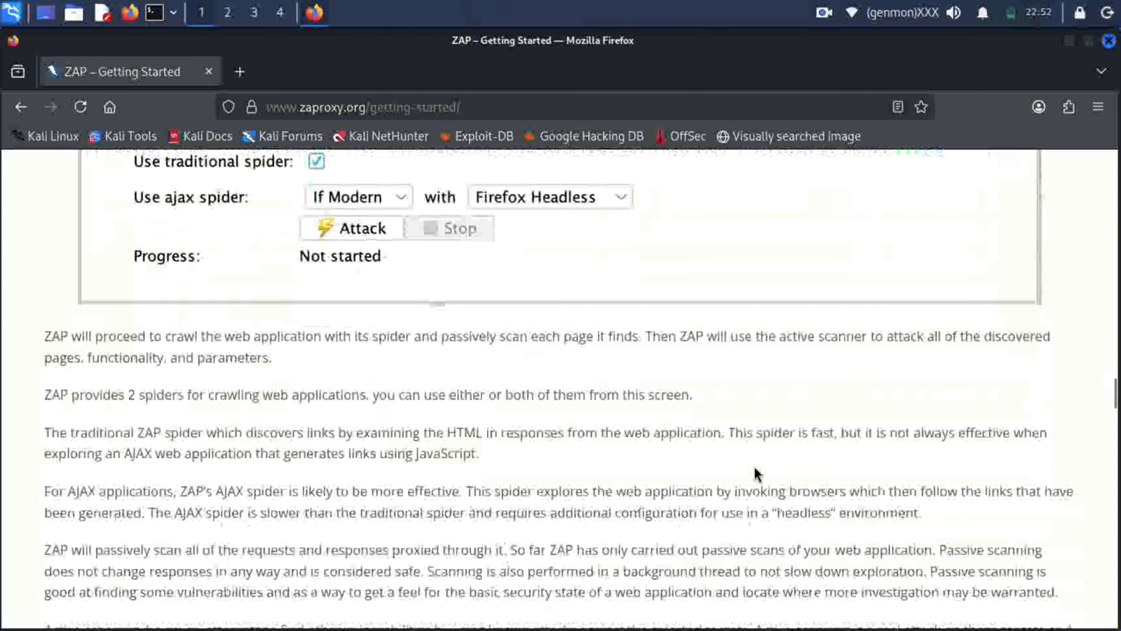
scroll(756, 471, "down", 10)
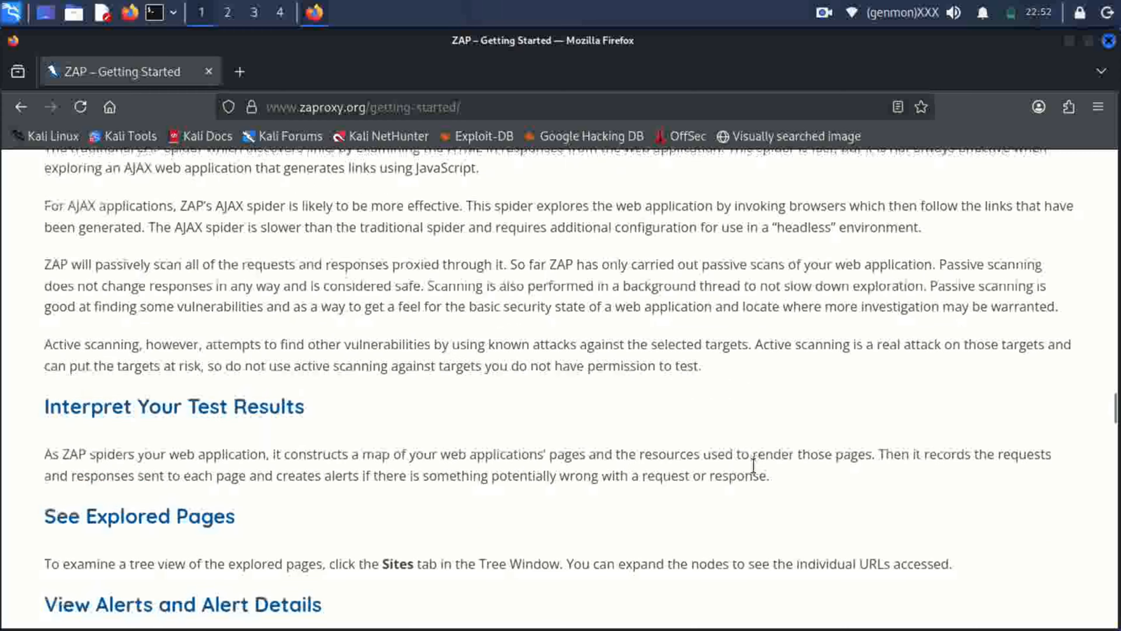
scroll(754, 467, "down", 6)
scroll(753, 466, "down", 6)
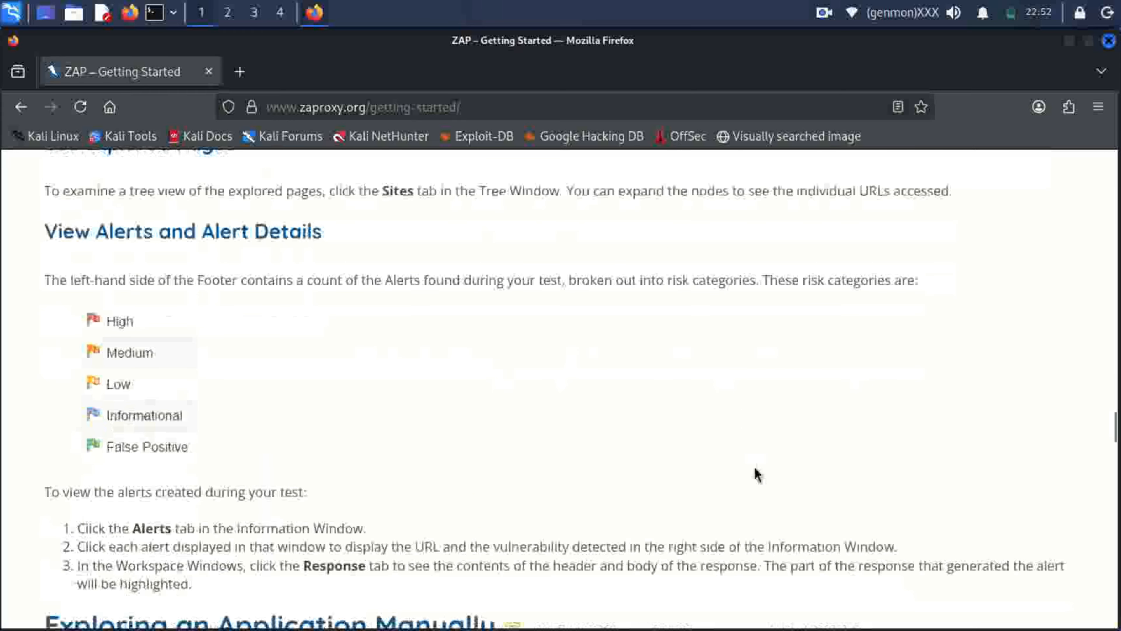
Highlight the alert risk-category paragraph and list, then read on through manual exploration.
left_click_drag(82, 285, 181, 376)
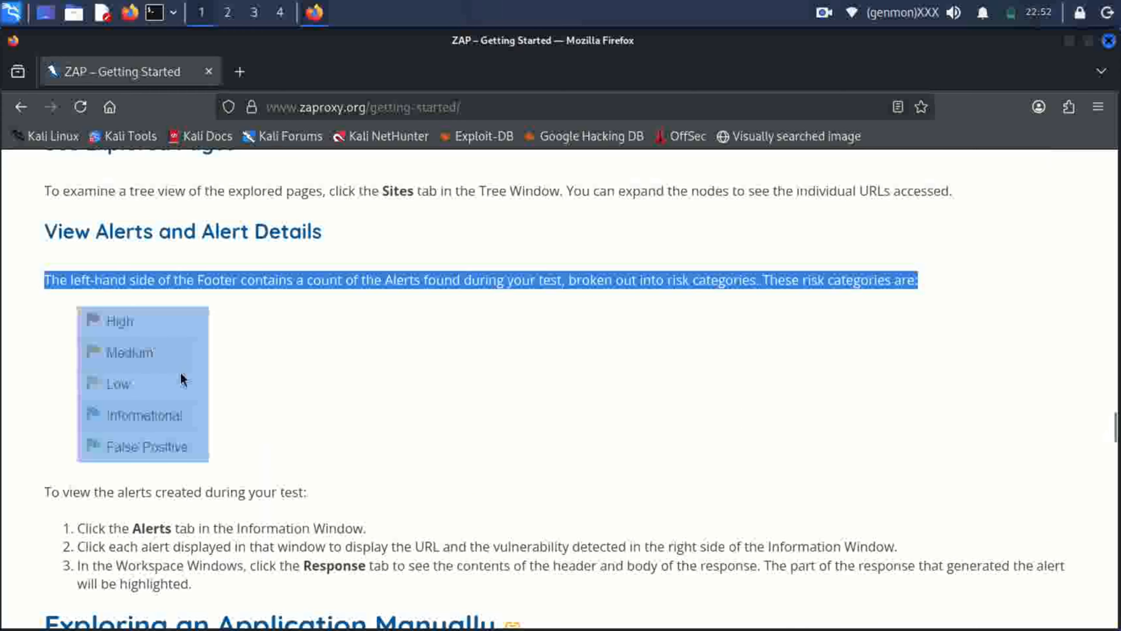
left_click(304, 416)
scroll(470, 413, "down", 8)
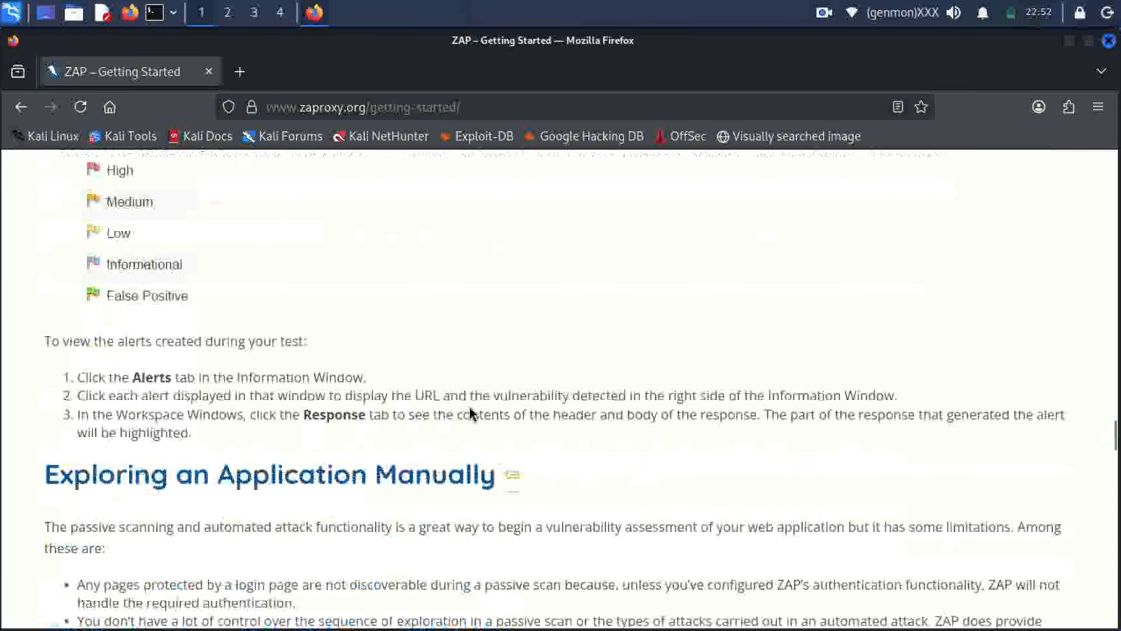
scroll(470, 408, "down", 3)
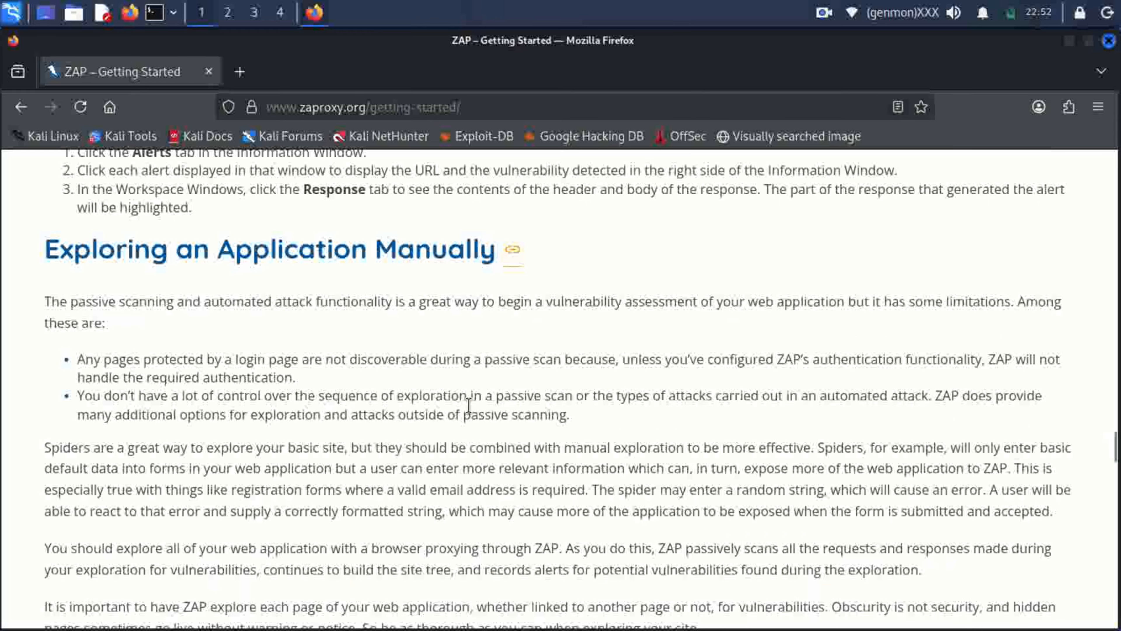
scroll(470, 409, "down", 5)
scroll(469, 408, "down", 8)
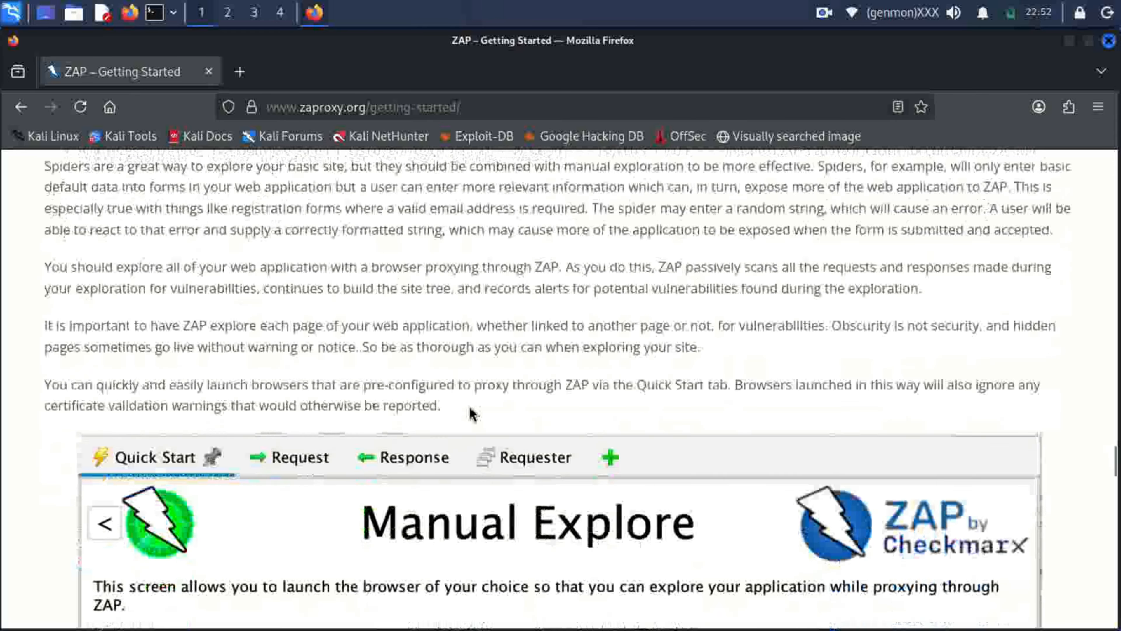
scroll(470, 409, "down", 2)
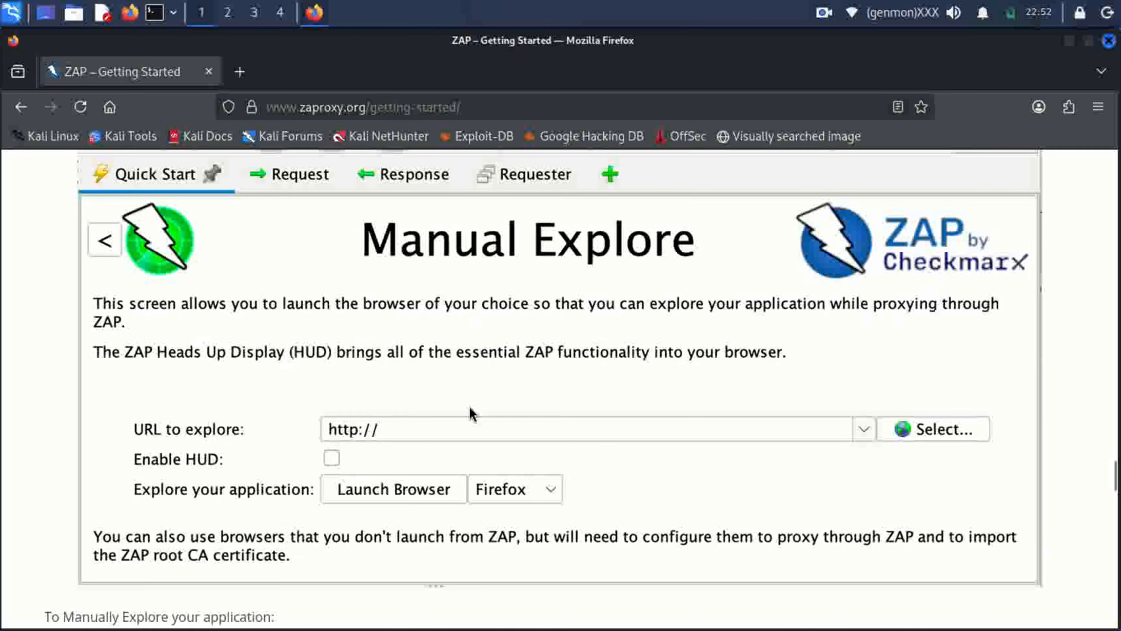
scroll(471, 410, "down", 6)
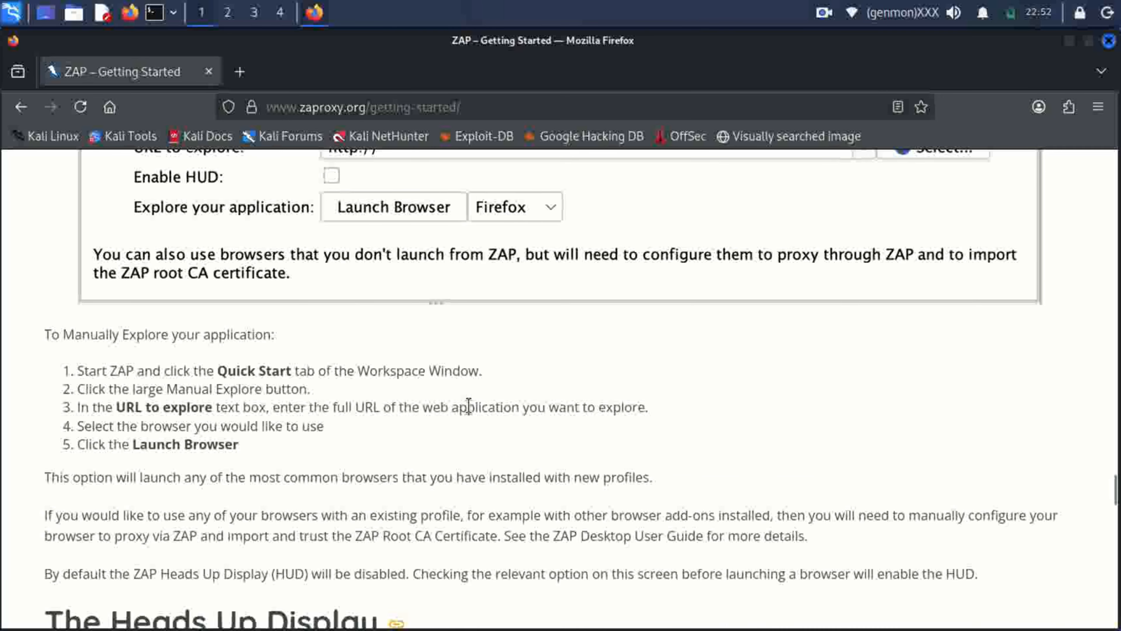
Read through the HUD, Marketplace and Automation sections to Learn More About ZAP.
scroll(469, 405, "down", 7)
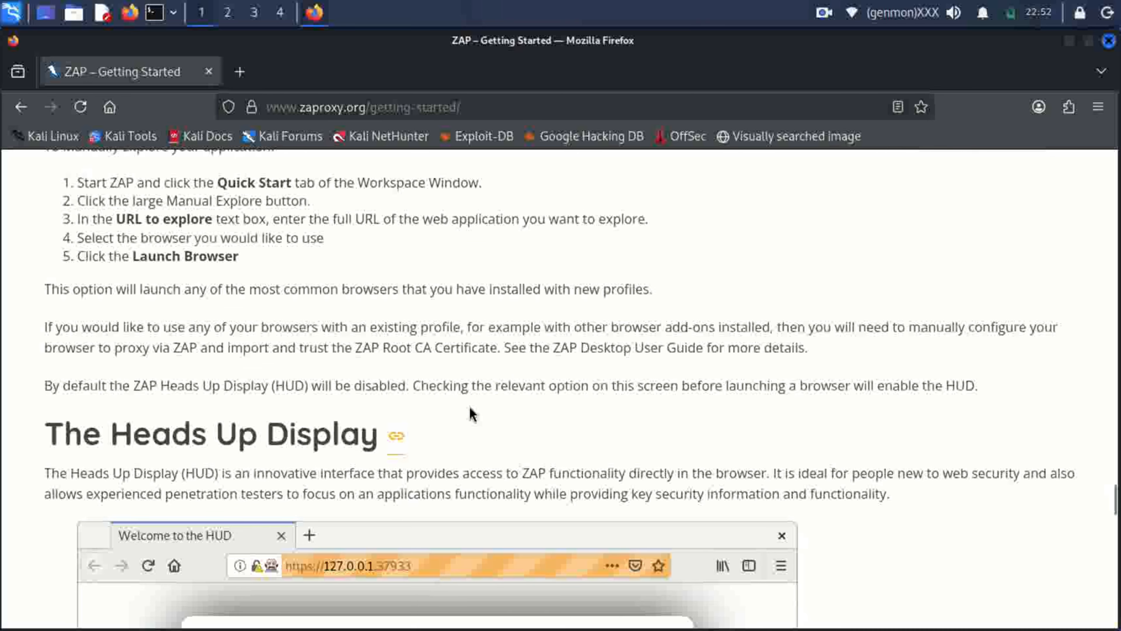
scroll(471, 414, "down", 4)
scroll(470, 413, "down", 4)
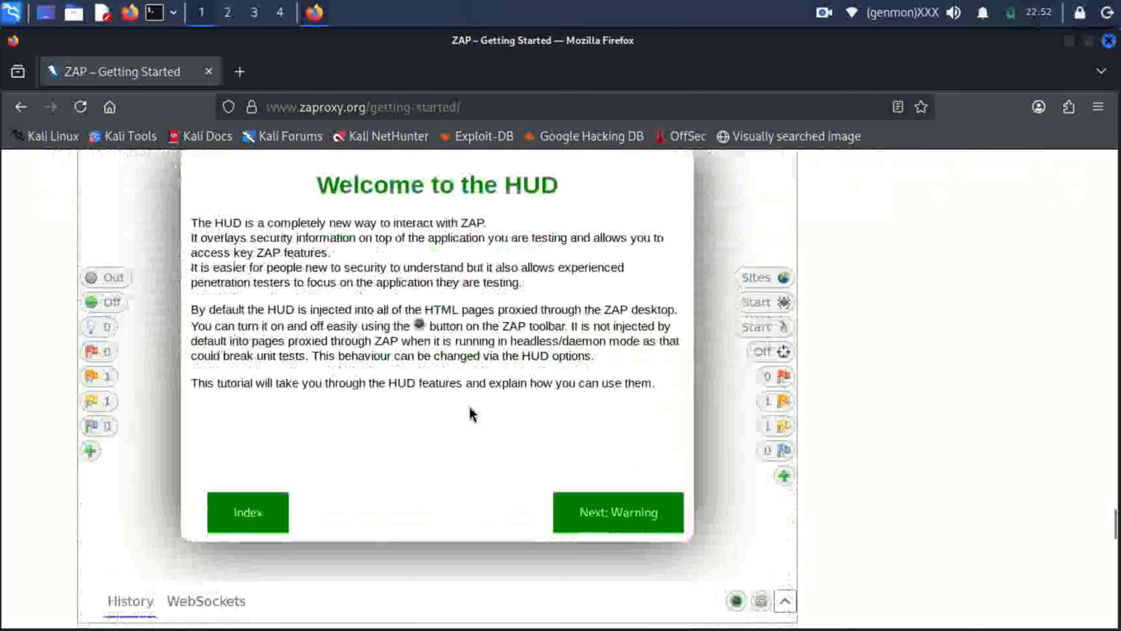
scroll(471, 414, "down", 10)
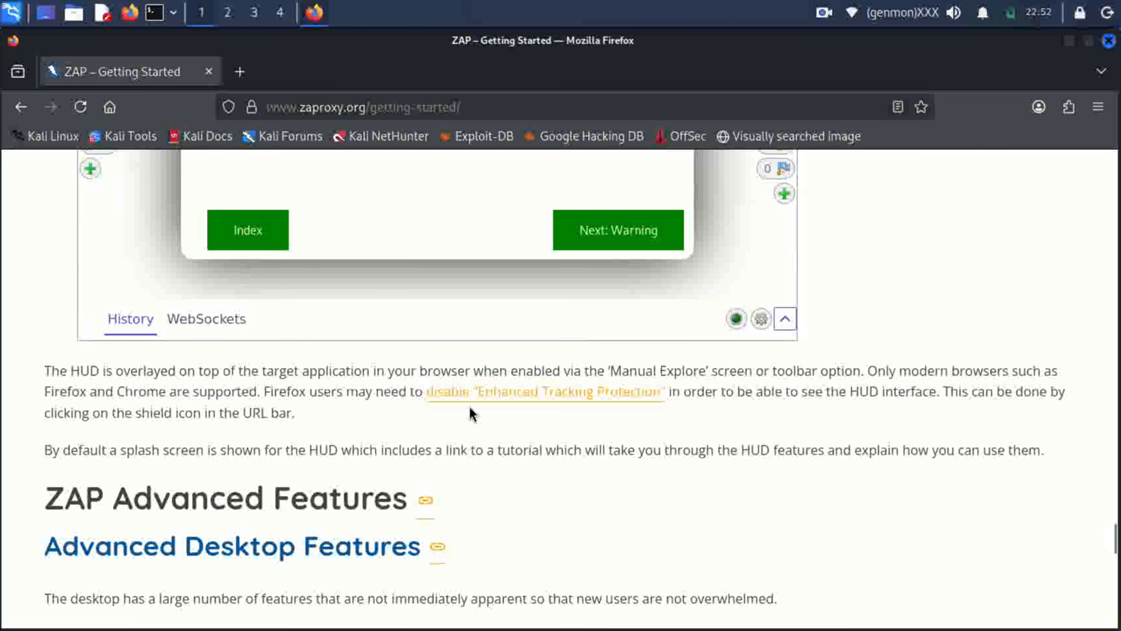
scroll(471, 414, "down", 7)
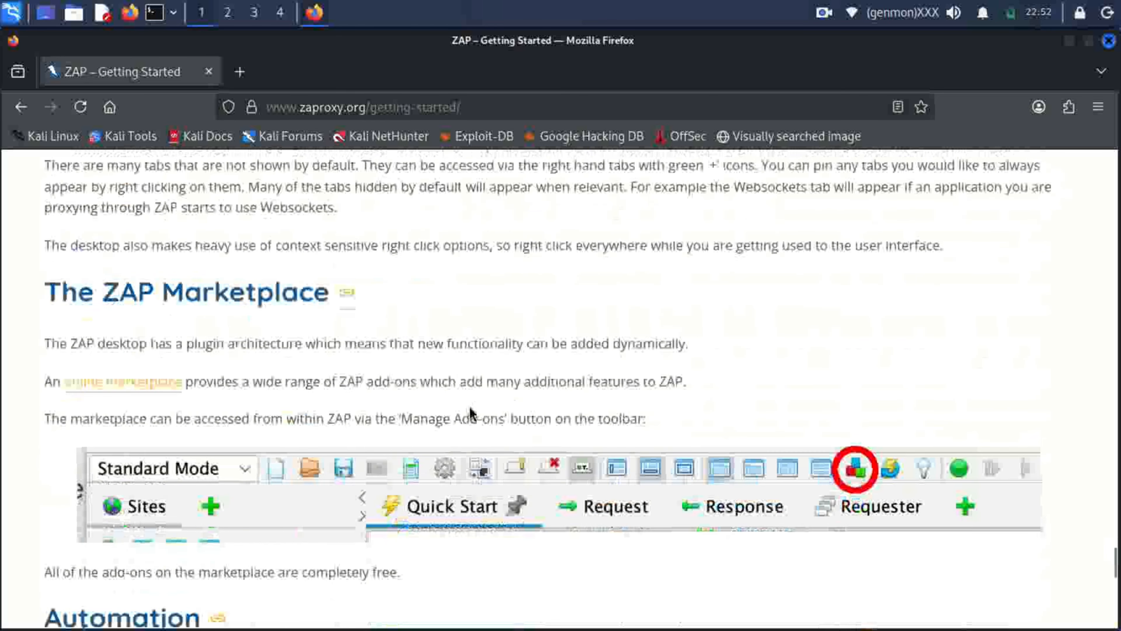
scroll(470, 412, "down", 7)
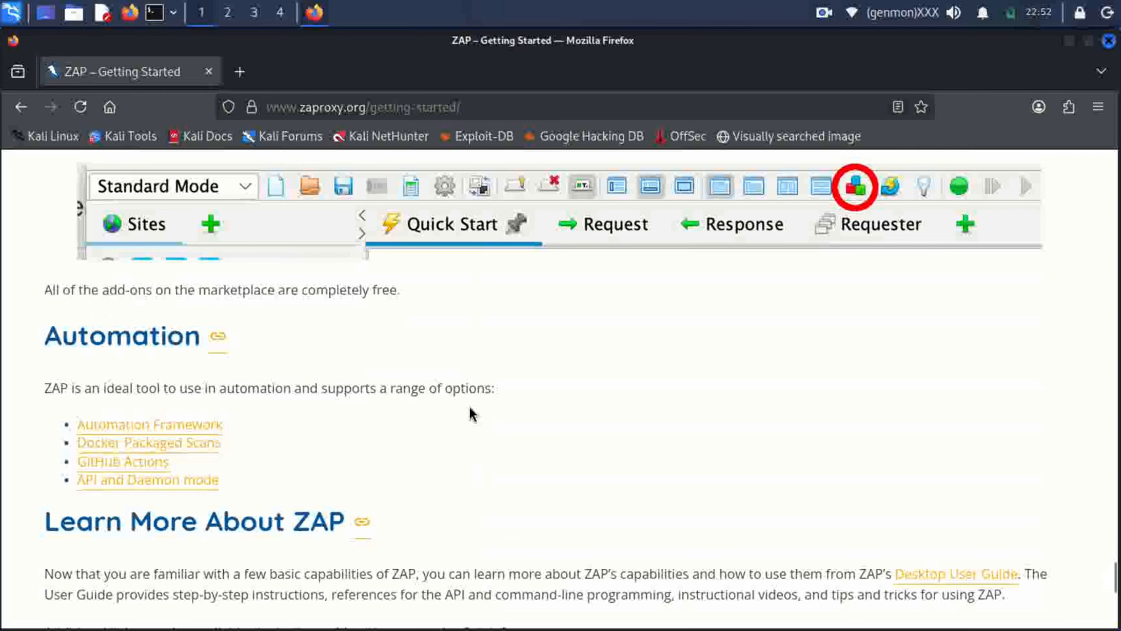
scroll(470, 412, "down", 2)
scroll(471, 412, "down", 2)
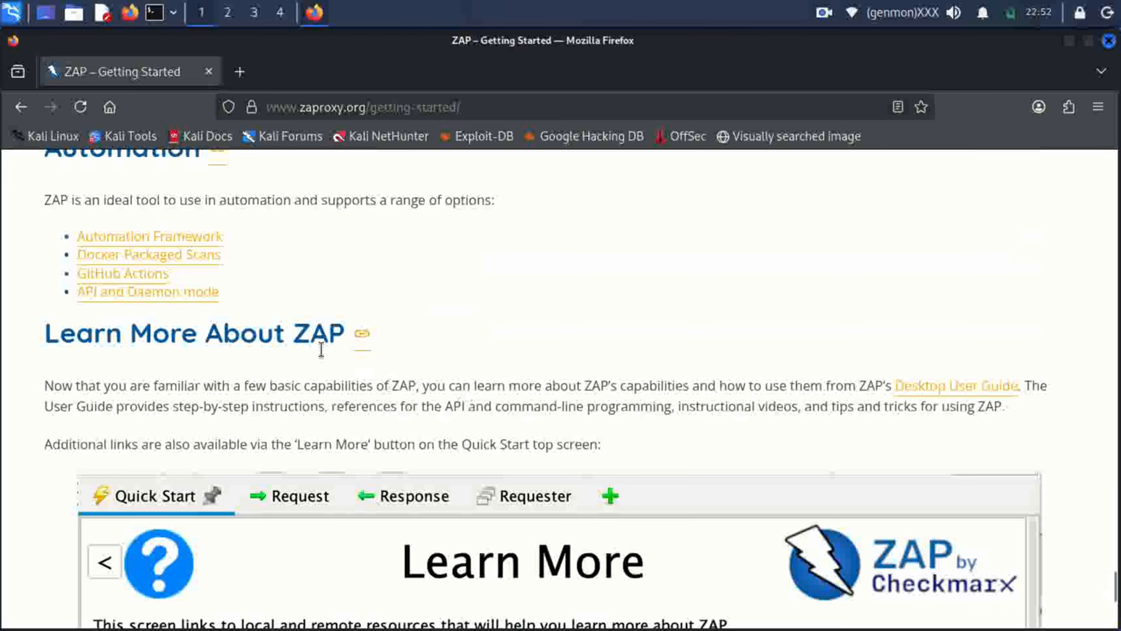
scroll(187, 338, "down", 10)
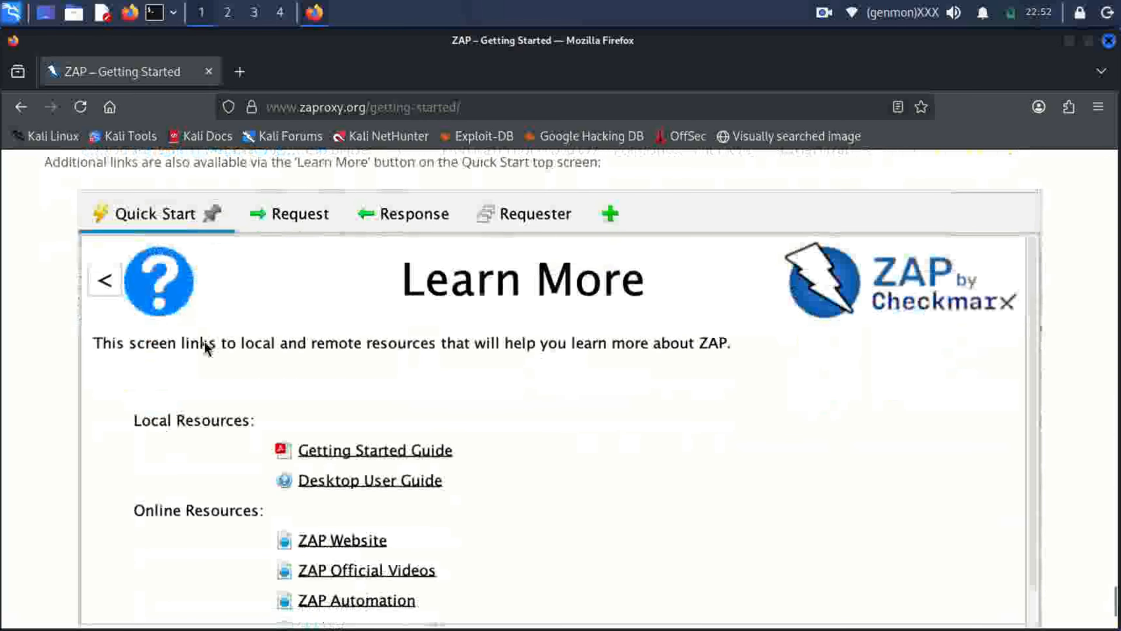
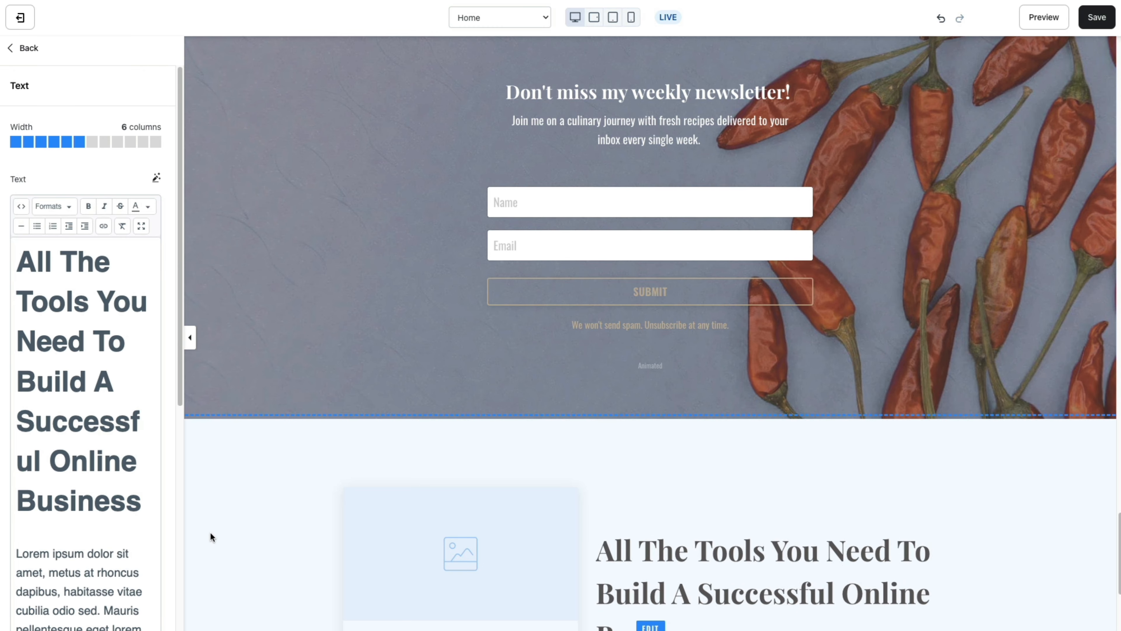
Leave the Text editor and add a Custom Section from the Kajabi section library.
scroll(210, 532, "down", 5)
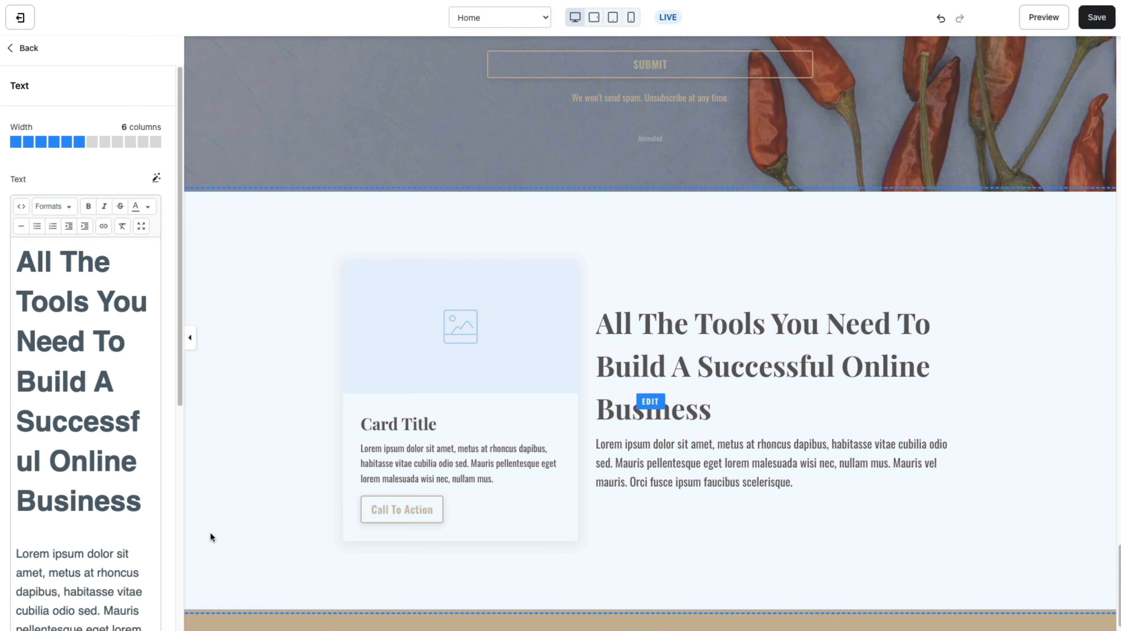
left_click(35, 49)
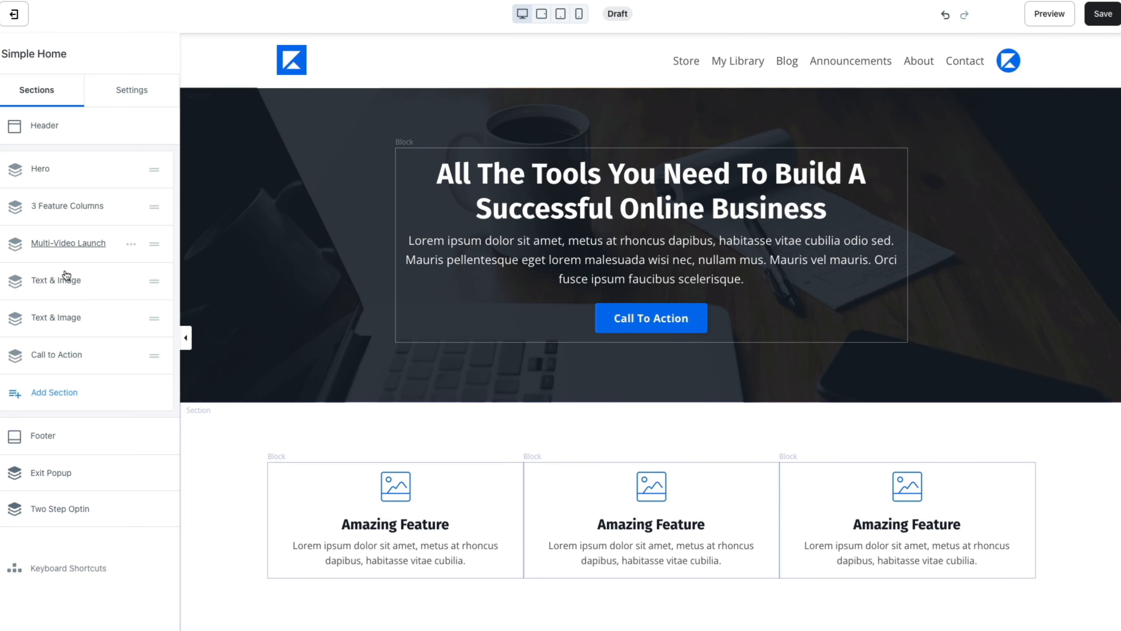
left_click(67, 391)
scroll(65, 387, "down", 15)
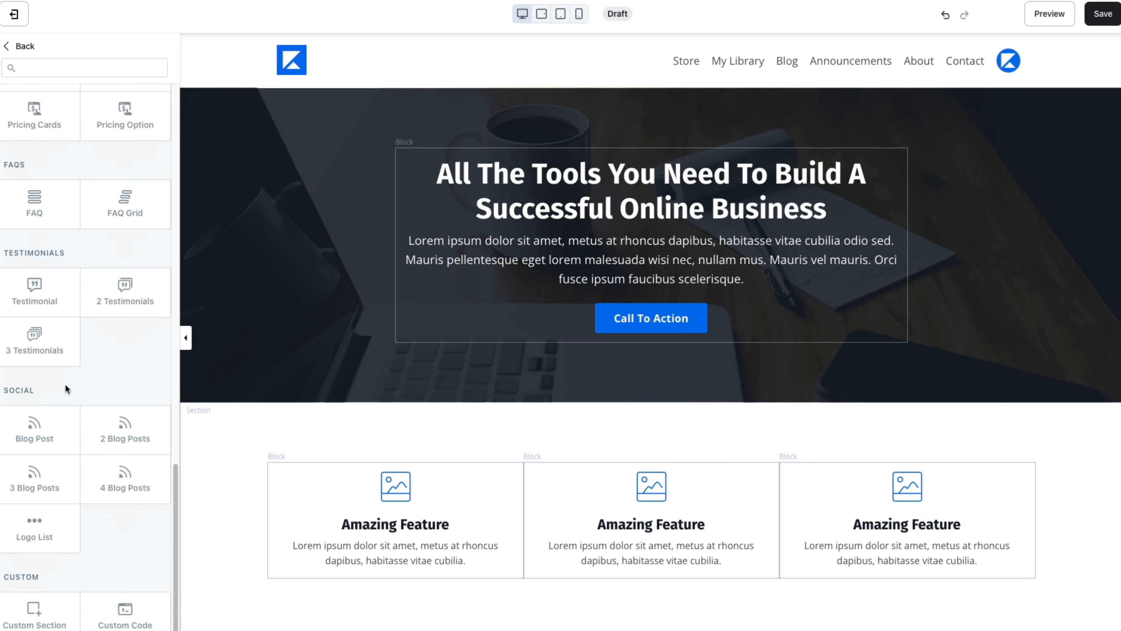
left_click(55, 625)
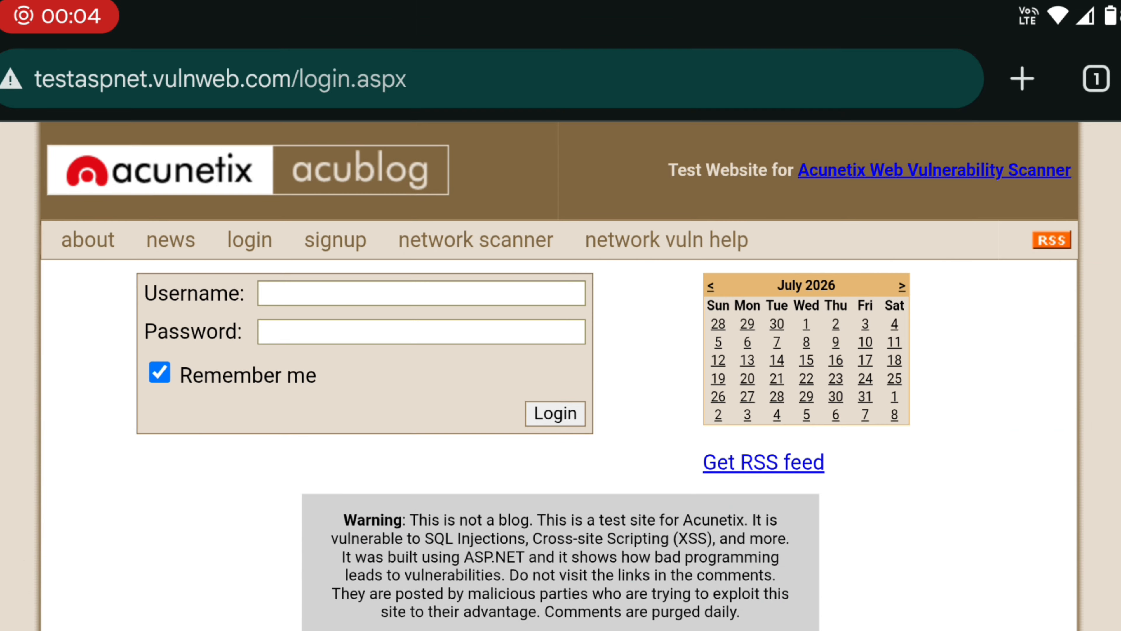
Move from the acublog login page to the news list and open the first article.
left_click(250, 239)
left_click(171, 239)
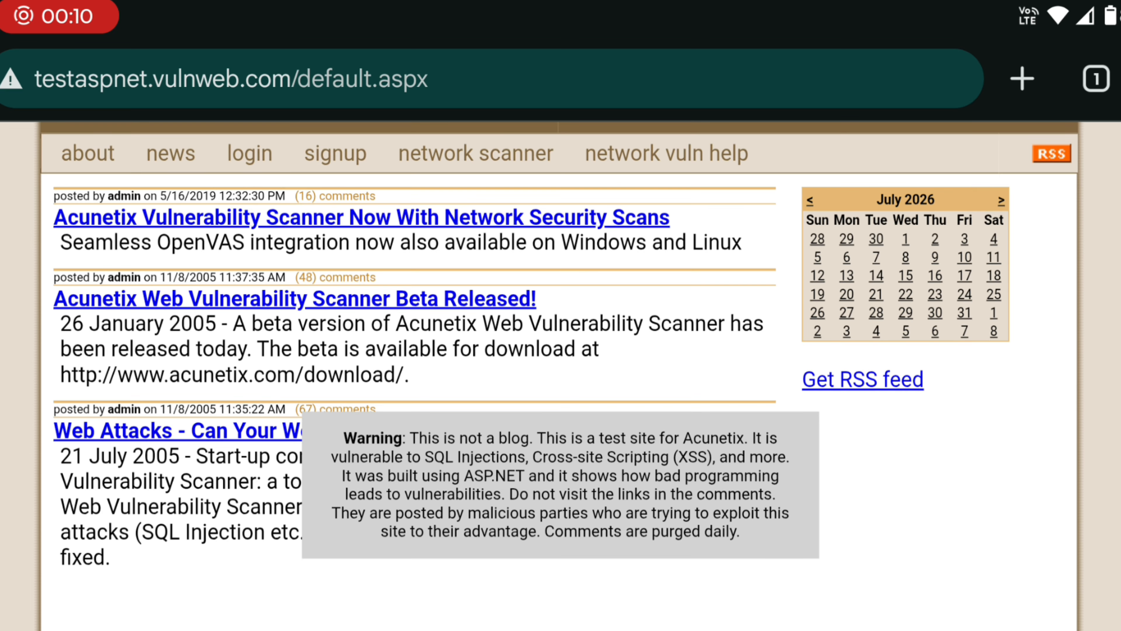
left_click(361, 303)
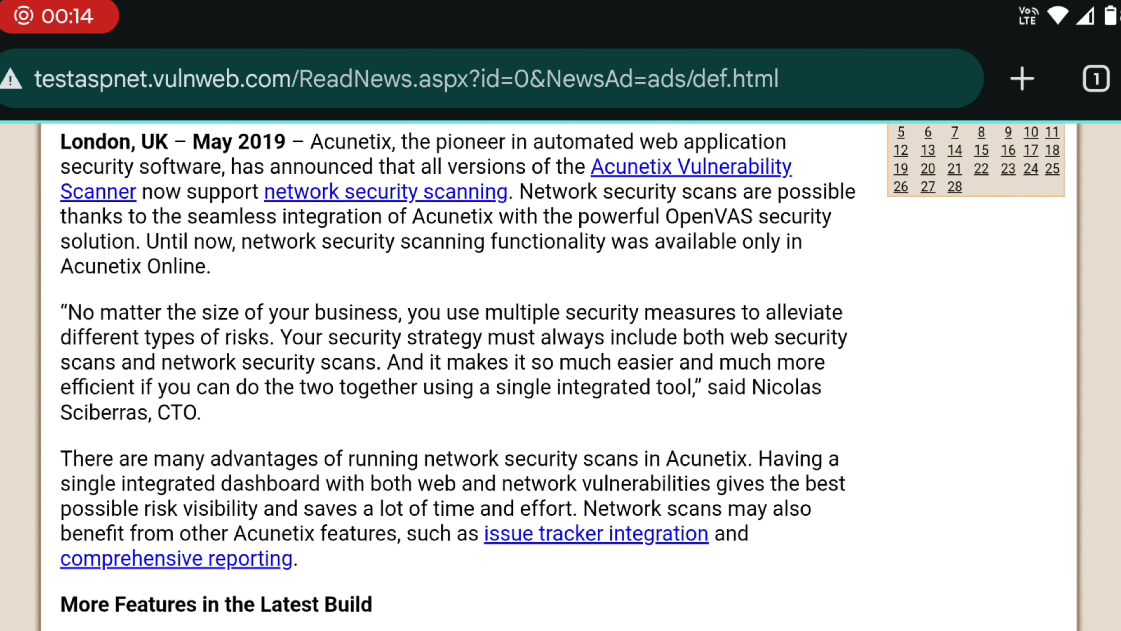
scroll(561, 309, "up", 5)
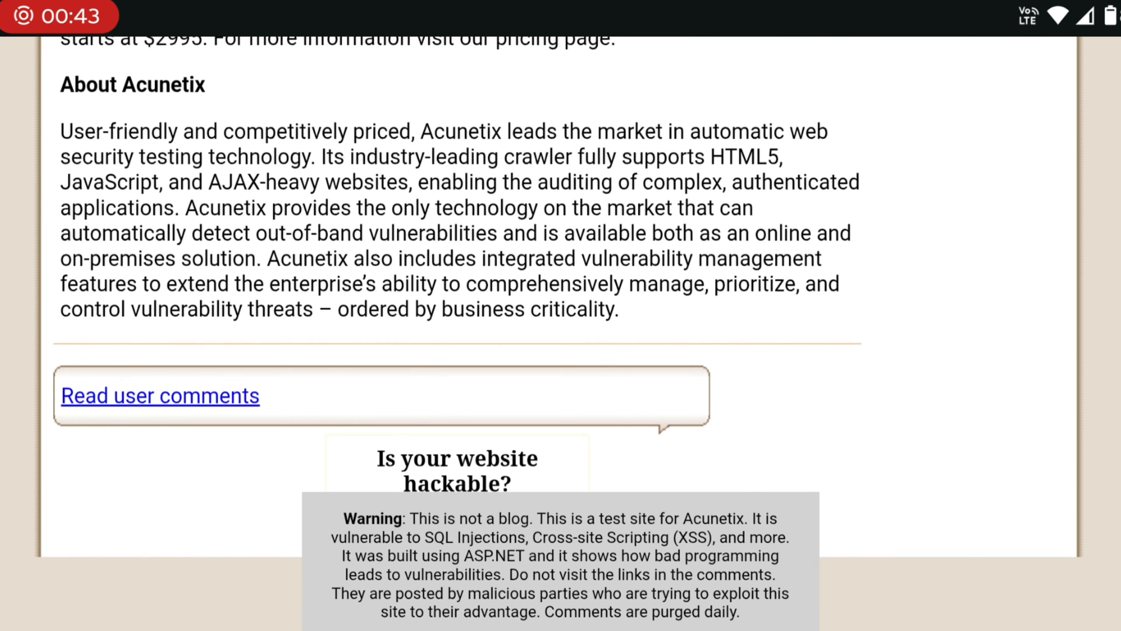
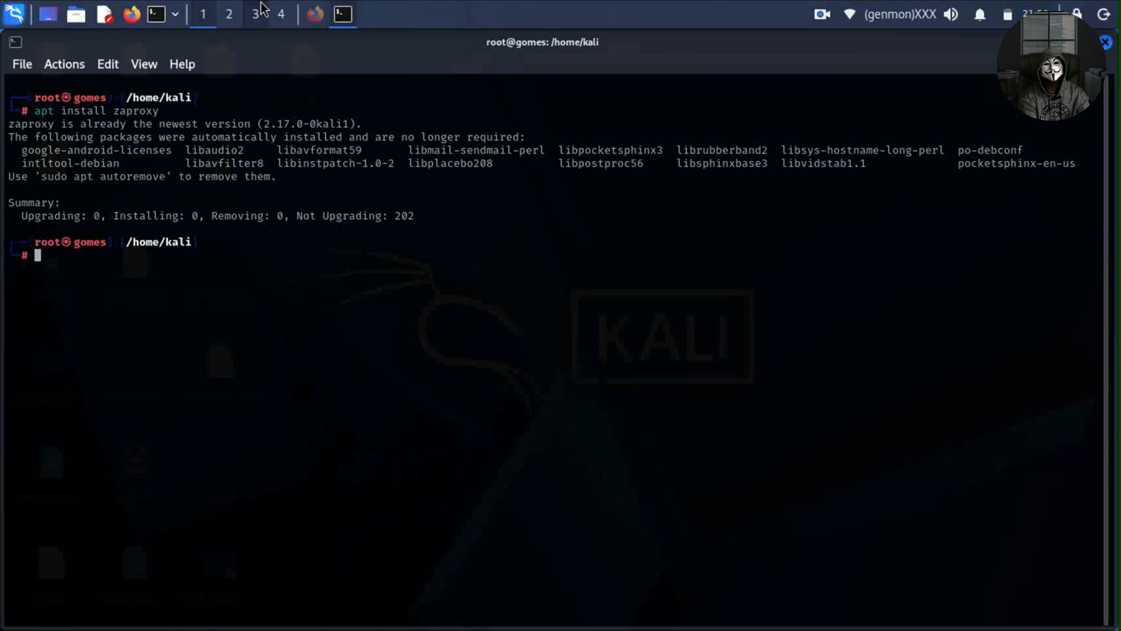
Clear the Kali terminal and start ZAP 2.17.0 with the zaproxy command.
type("clear")
key("Return")
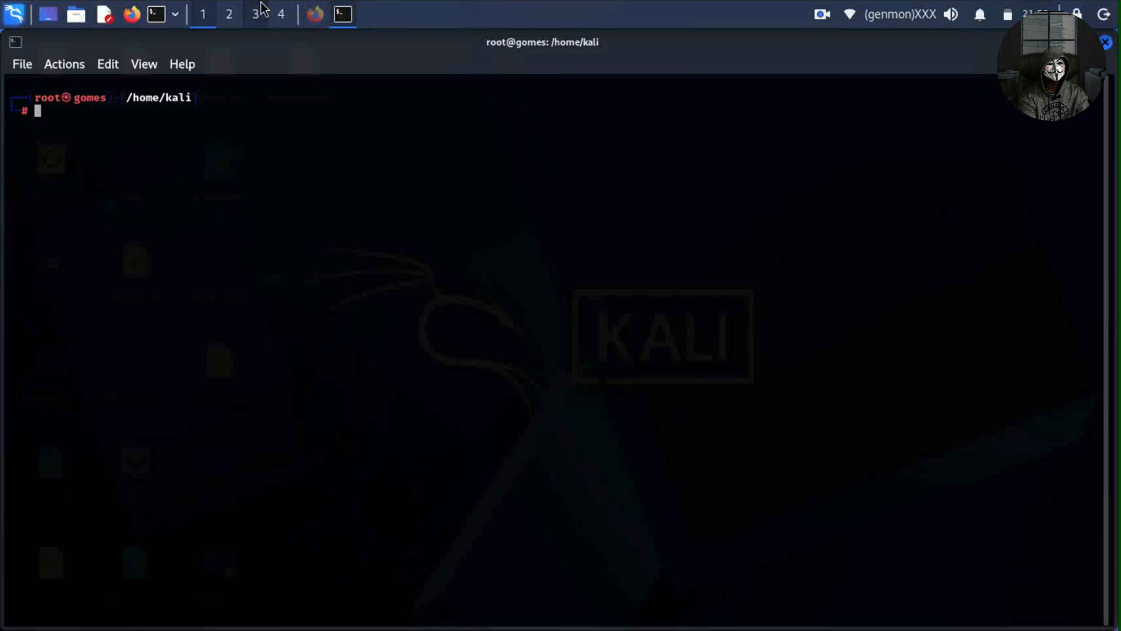
type("zaproxy")
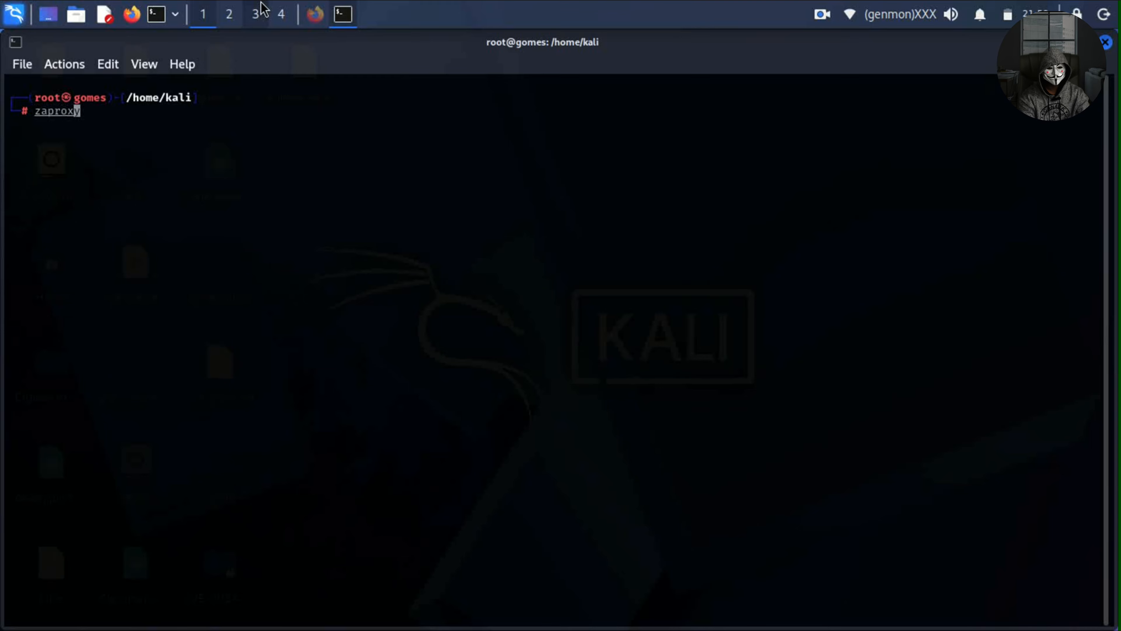
key("Return")
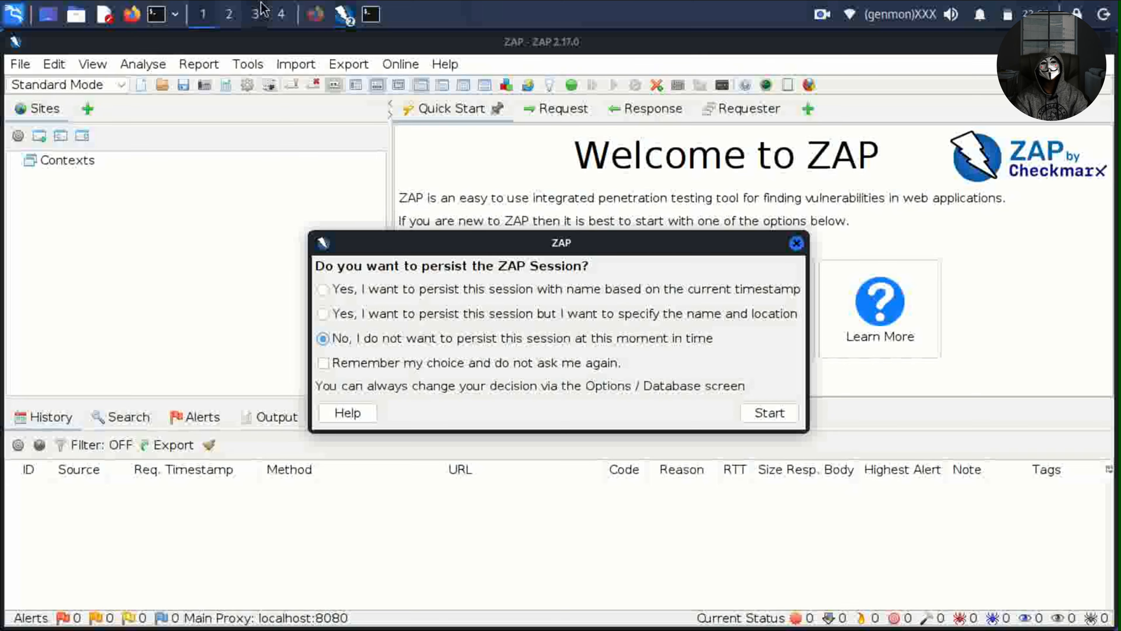
Close the 'persist the ZAP Session?' prompt without persisting, leaving an Untitled Session.
left_click(795, 243)
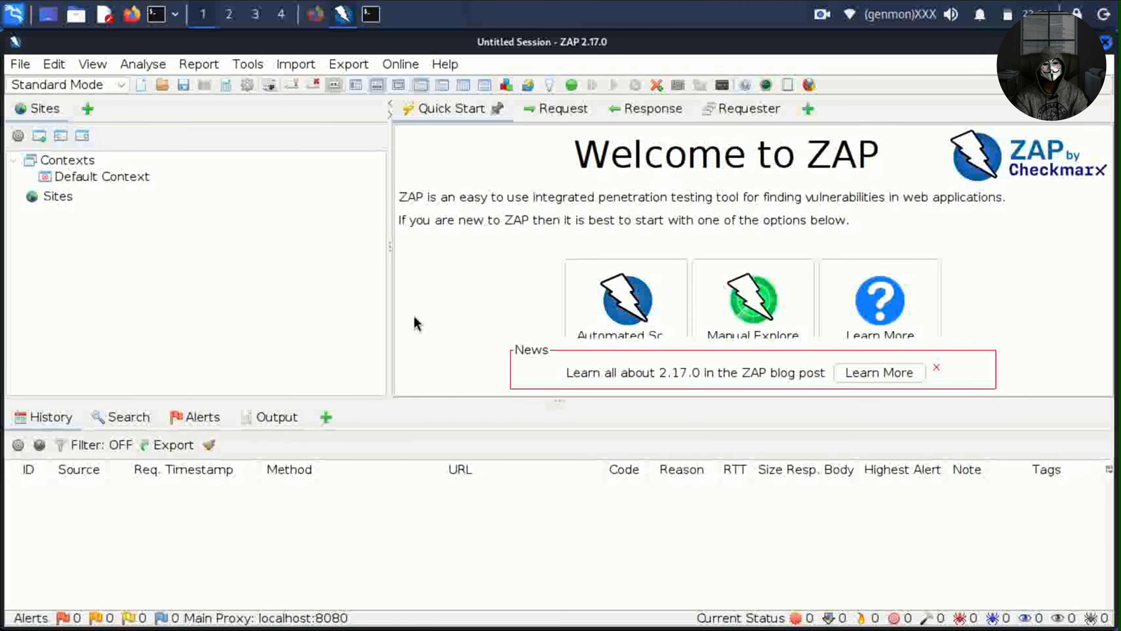
In Firefox, search 'testasp vulnweb' and open the acuforum forums test site.
left_click(316, 16)
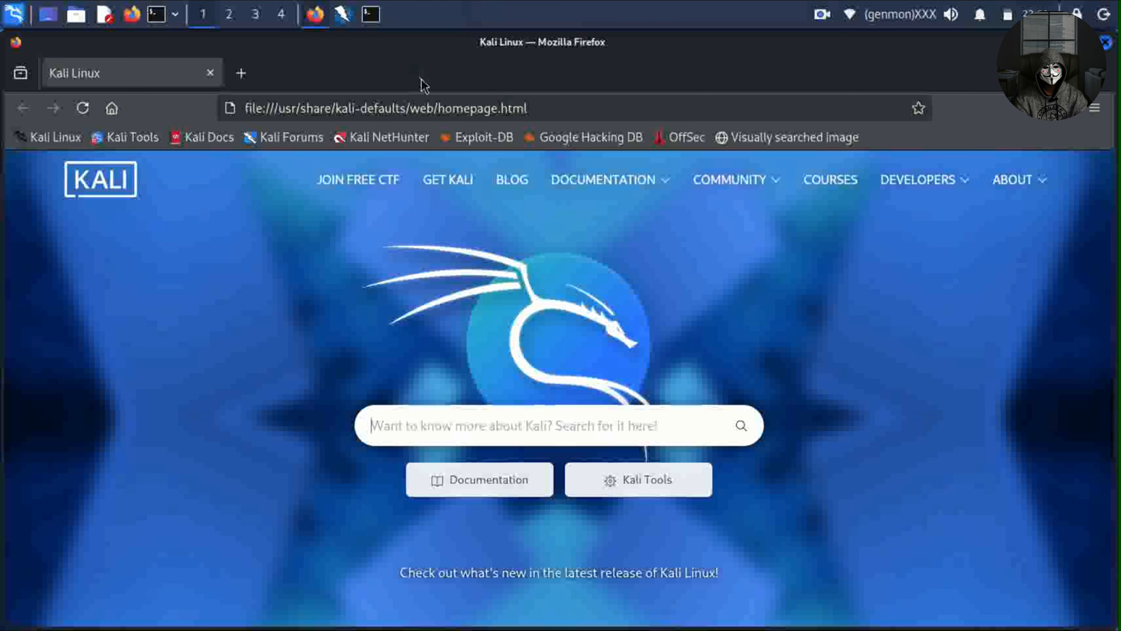
left_click(419, 109)
type("testa")
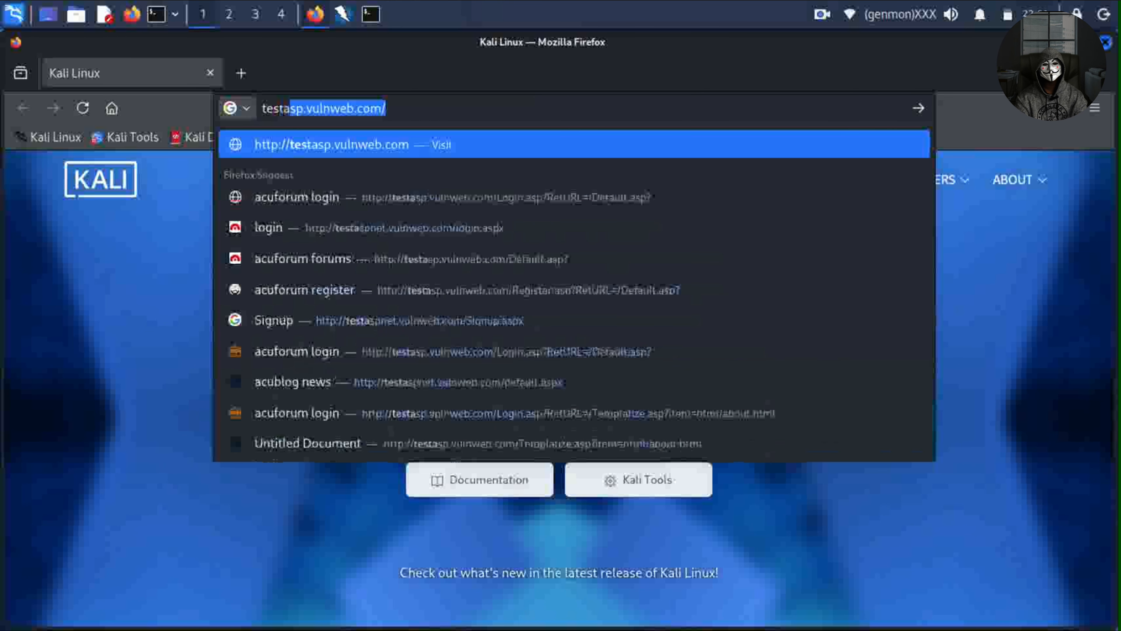
type("sp vulnweb")
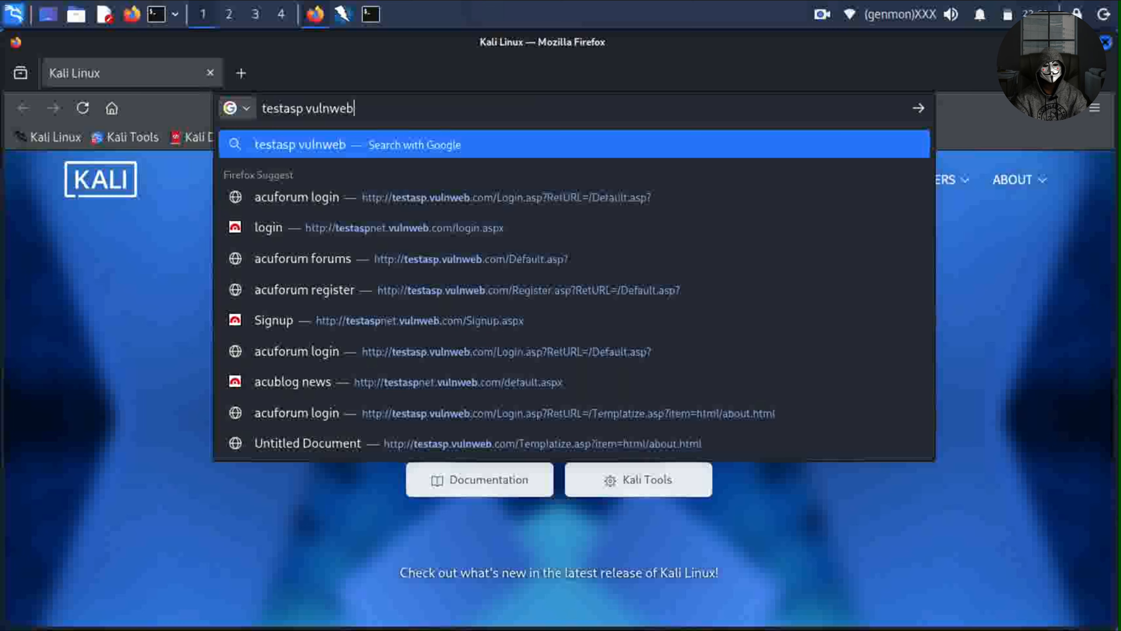
key("Return")
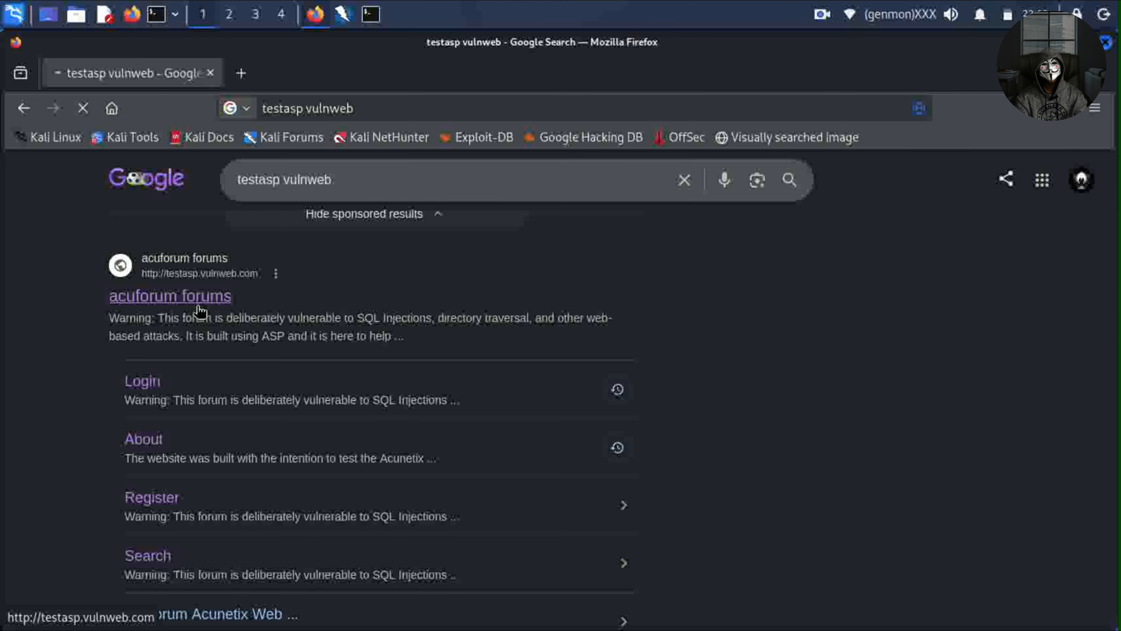
left_click(234, 300)
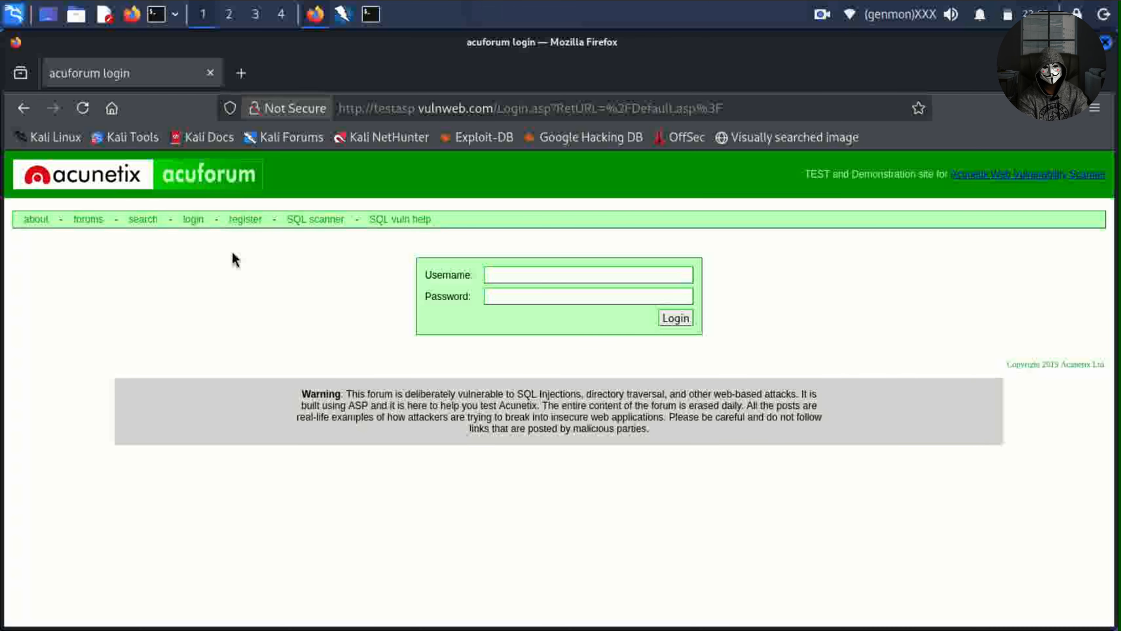
left_click_drag(492, 108, 338, 108)
right_click(364, 110)
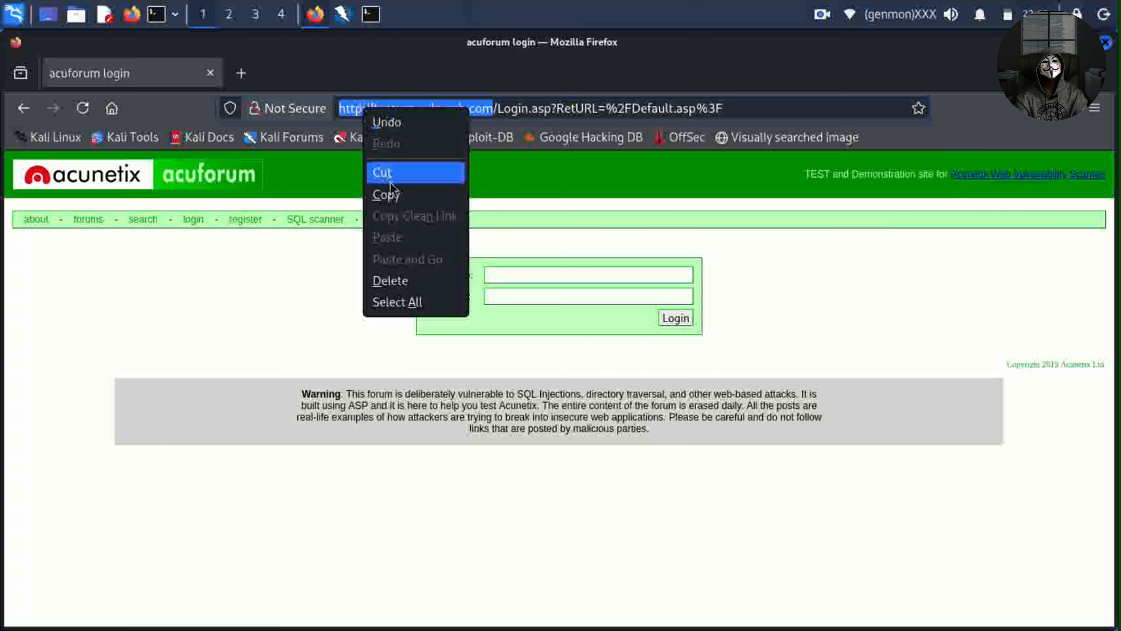
left_click(386, 195)
left_click(342, 16)
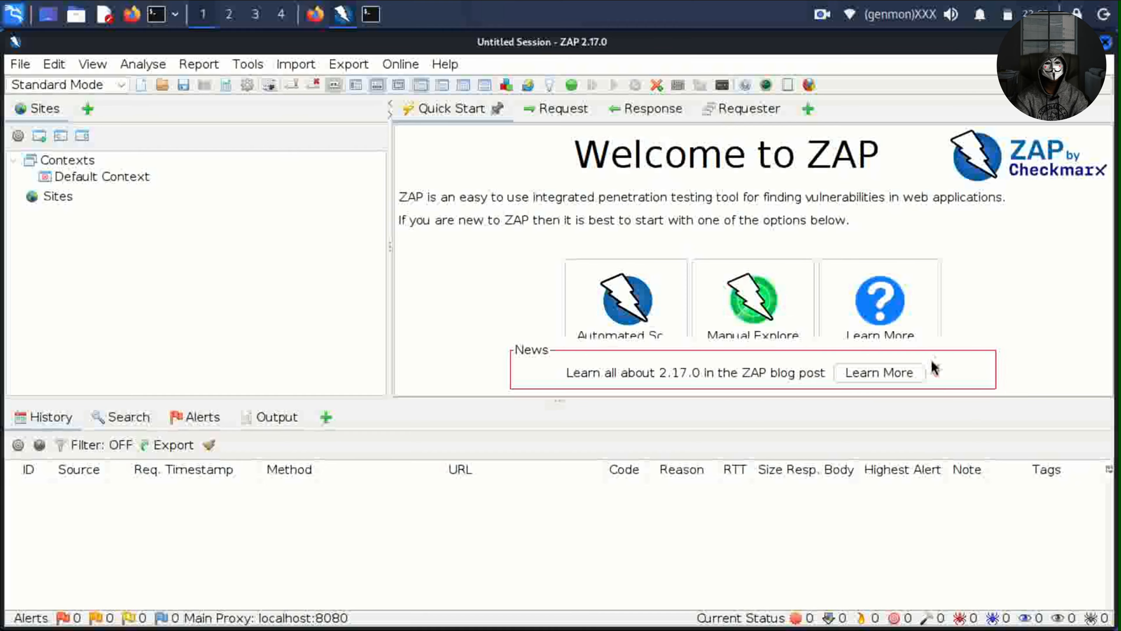
left_click(940, 370)
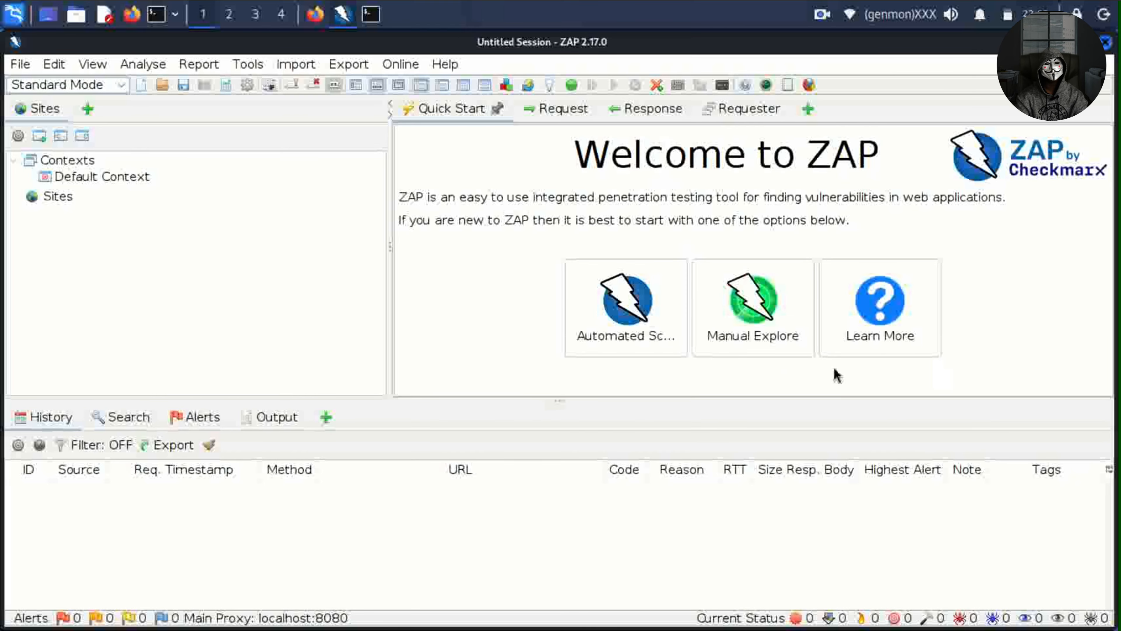
left_click(621, 316)
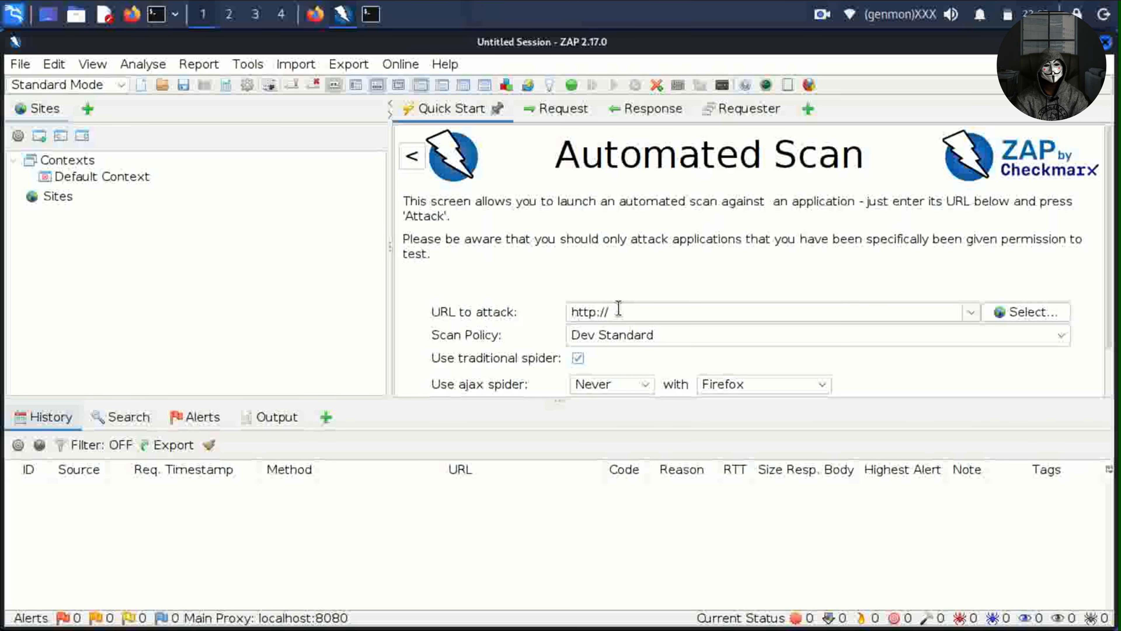
left_click(618, 309)
key("ctrl+v")
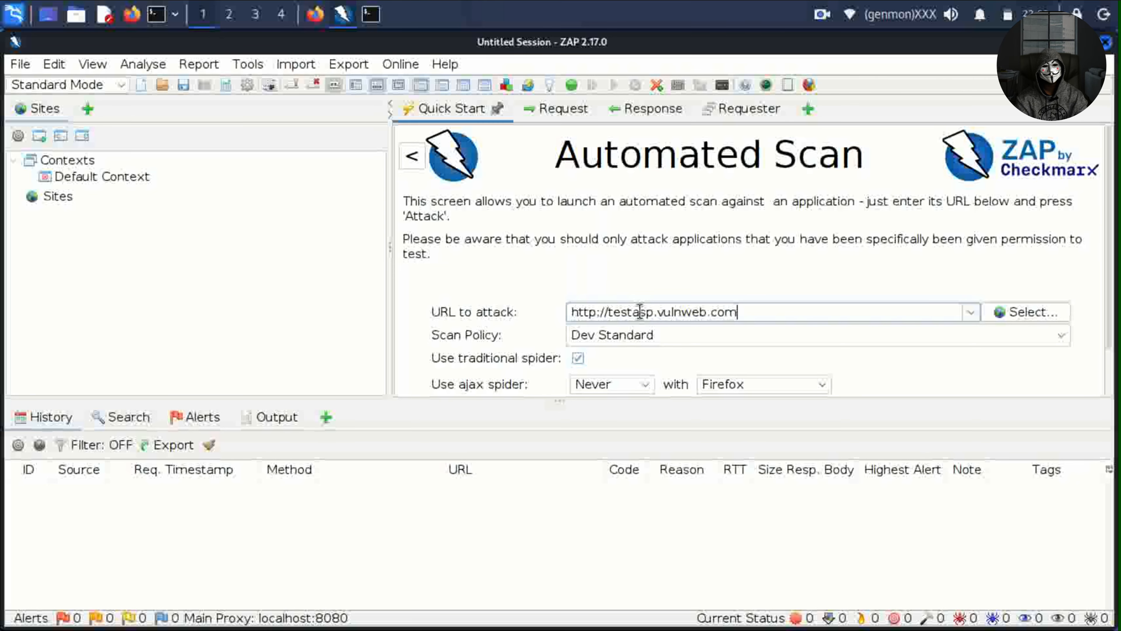
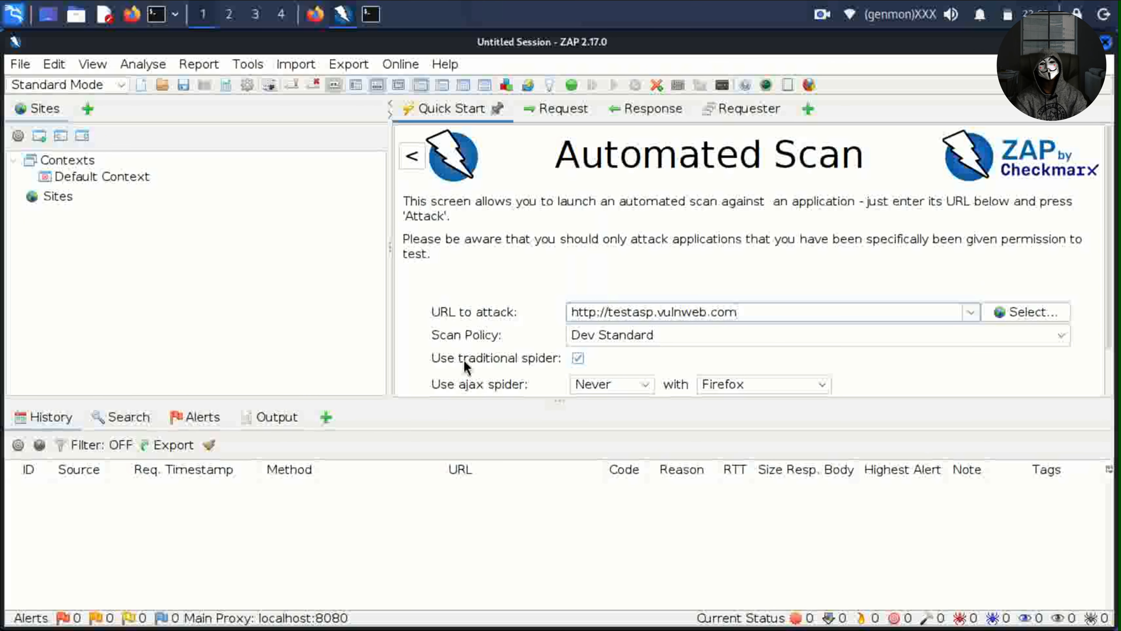
Add the Spider panel to the bottom tab bar, then start adding another panel such as Active Scan.
left_click(320, 415)
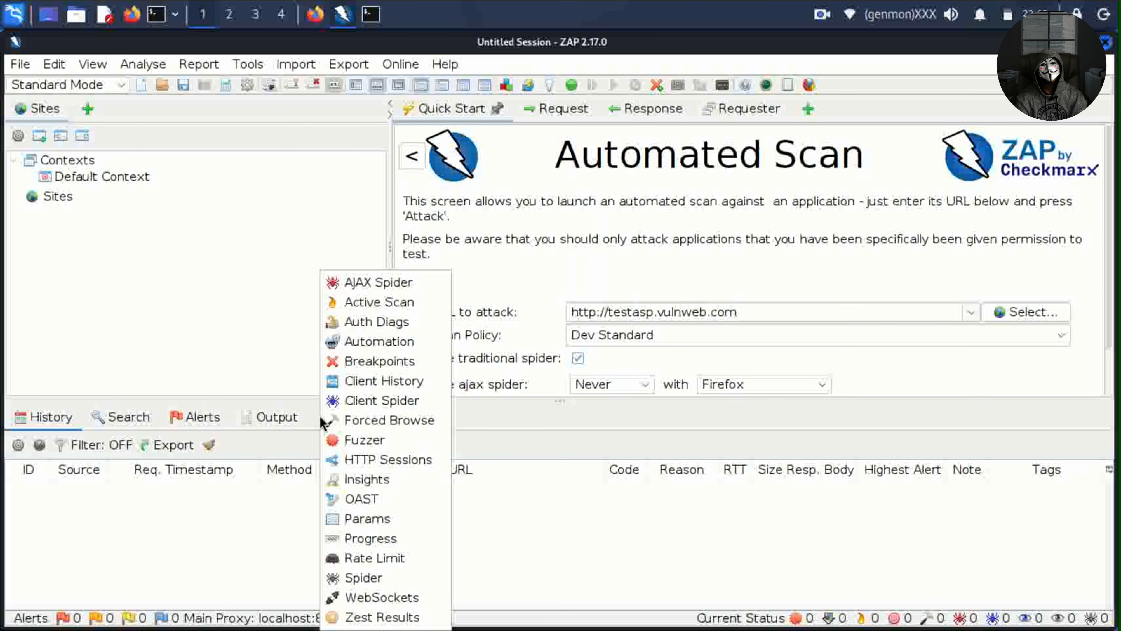
left_click(385, 578)
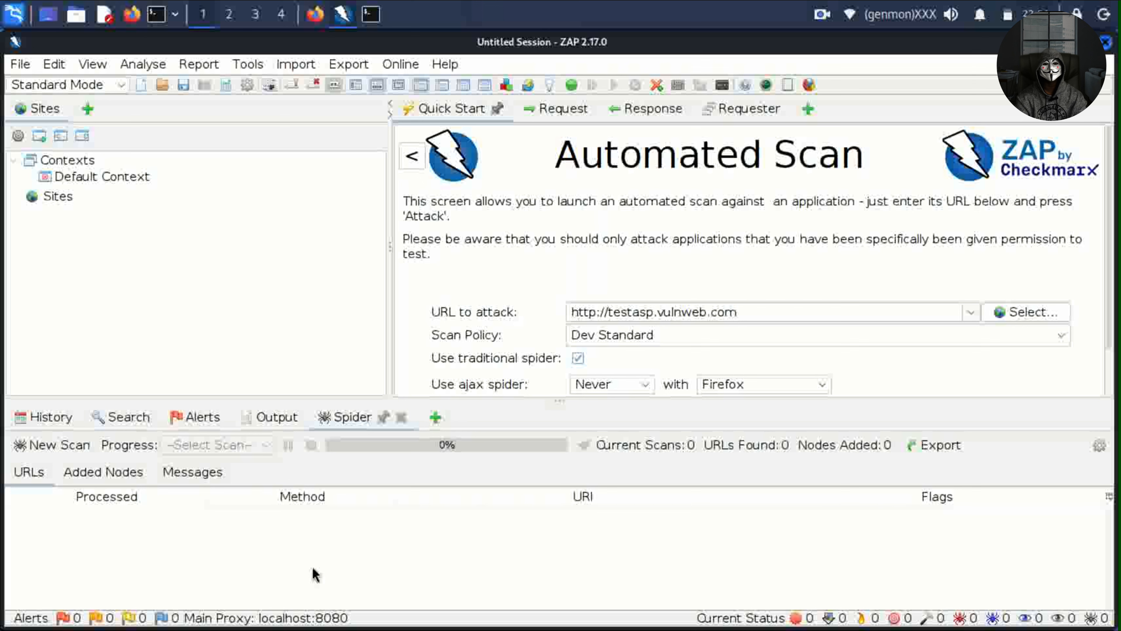
left_click(433, 418)
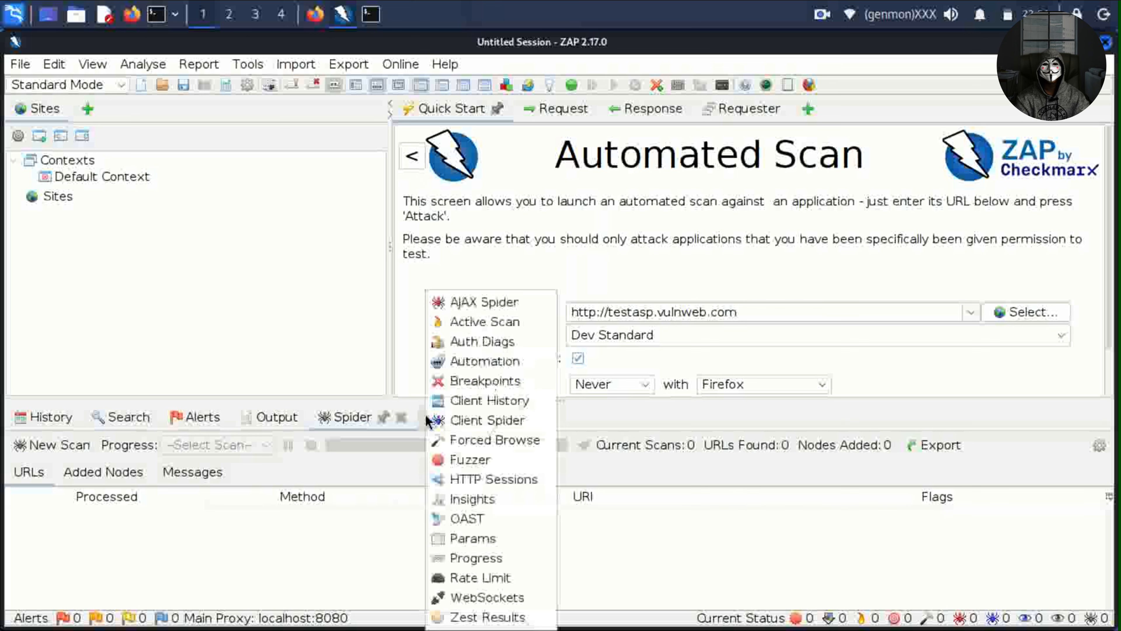
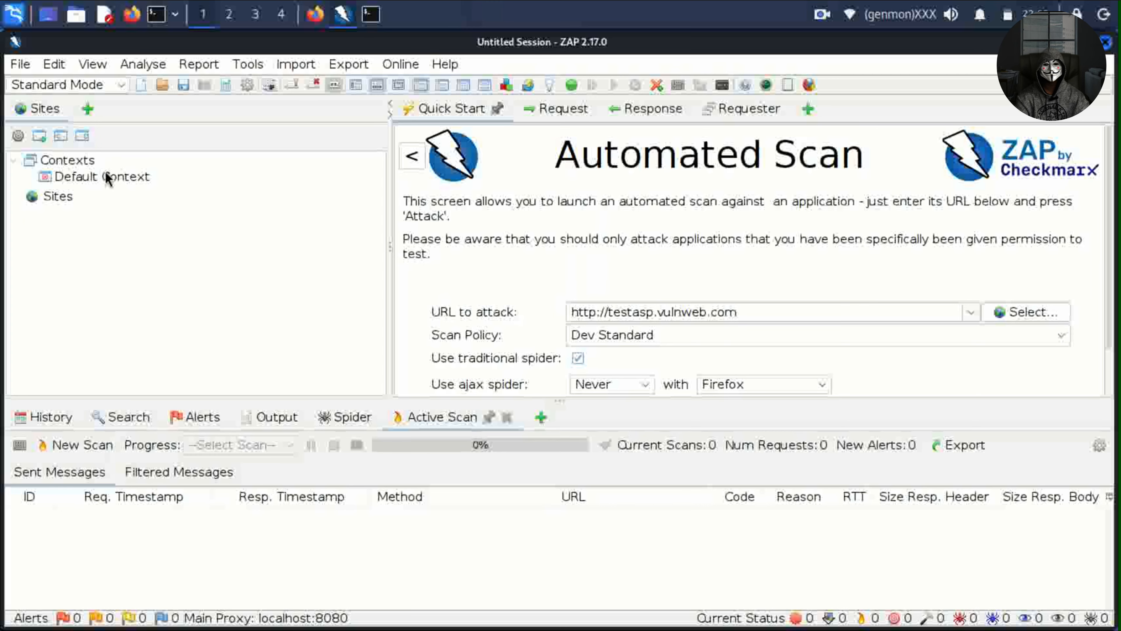
Open the Standard Mode dropdown to list the Safe, Protected, Standard and ATTACK modes.
left_click(75, 93)
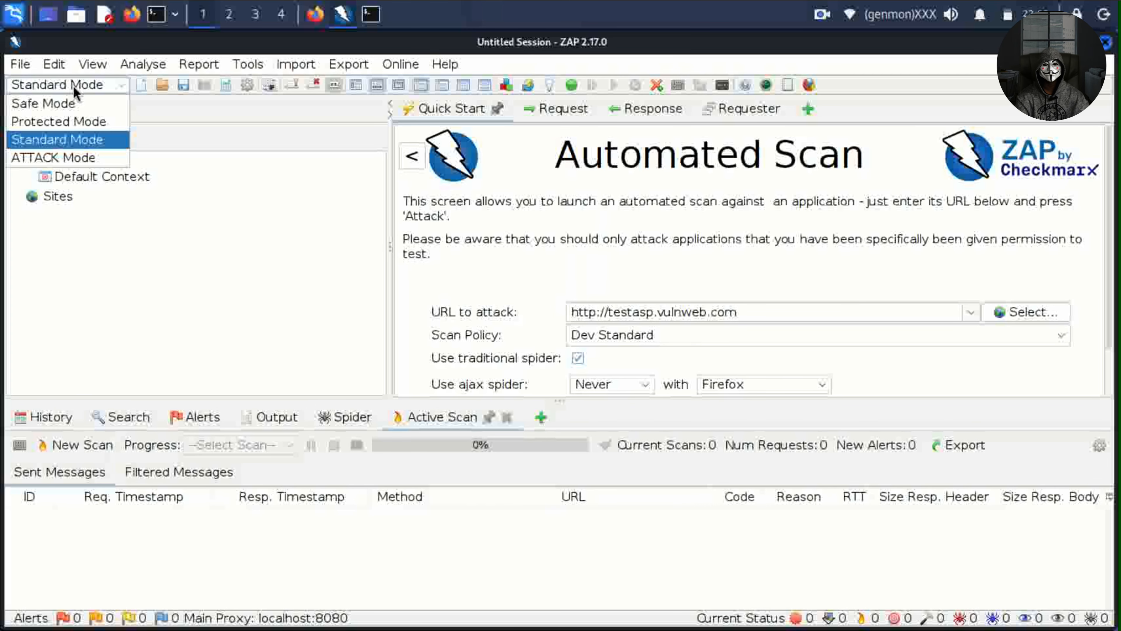
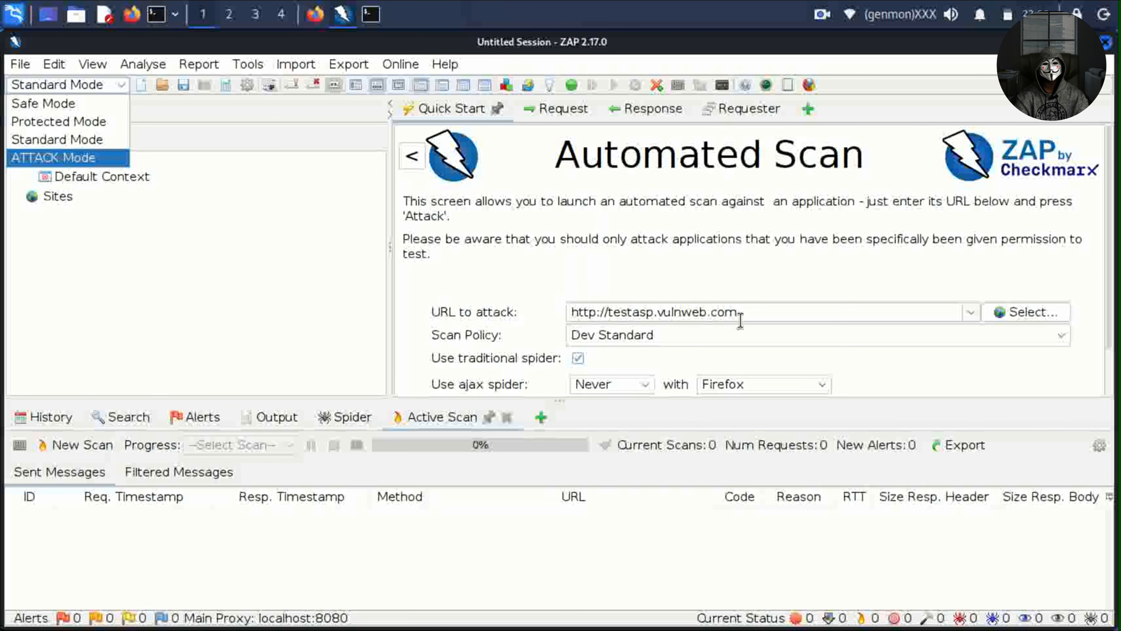
Switch ZAP to ATTACK Mode and confirm rescanning in-scope nodes when scope changes.
left_click(93, 157)
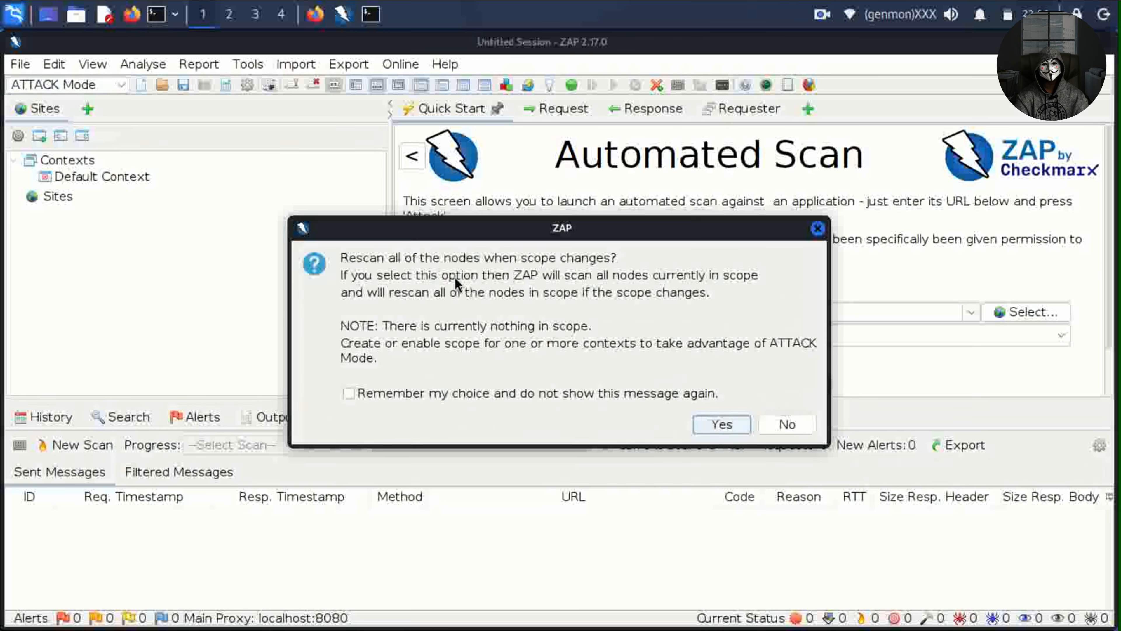
left_click(720, 425)
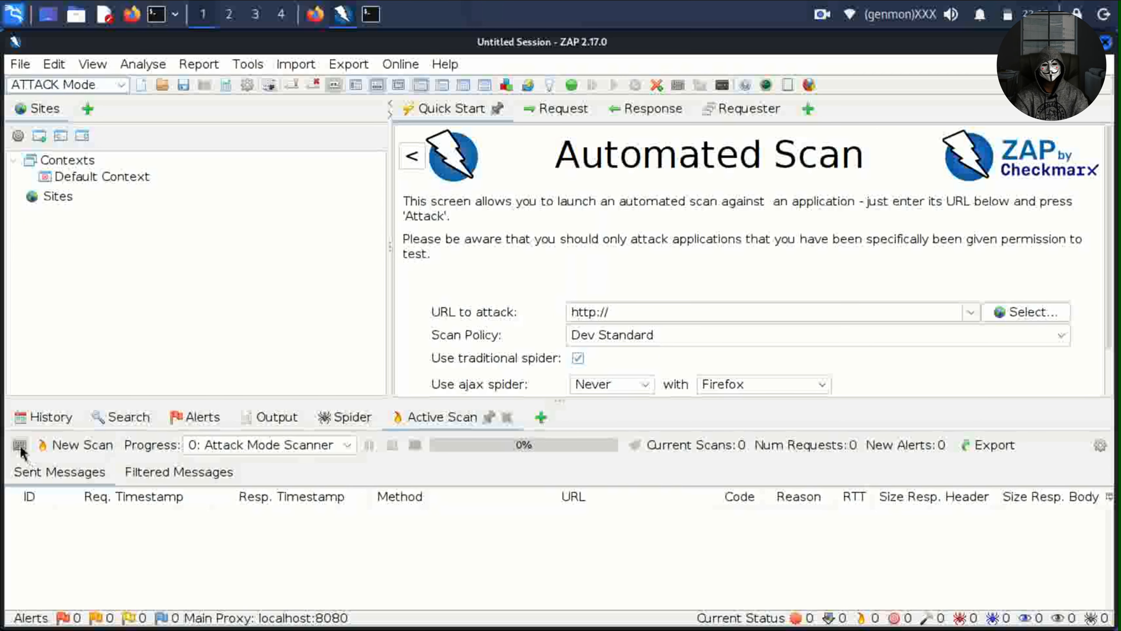
In the Scan Policy Manager, open Default Policy for modification.
left_click(24, 454)
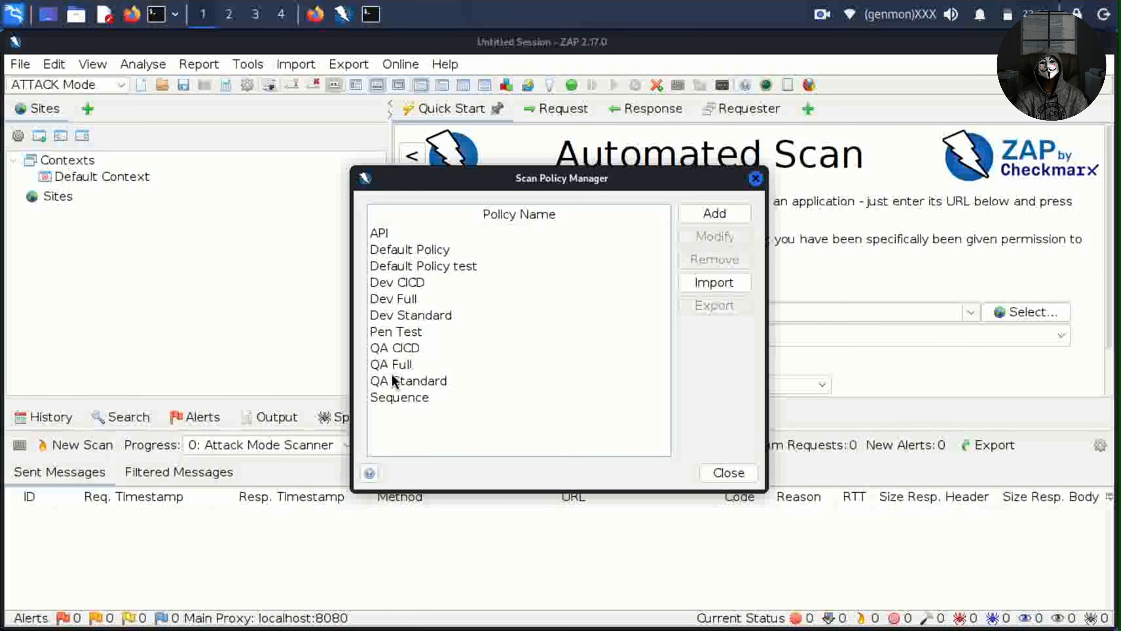
left_click(436, 249)
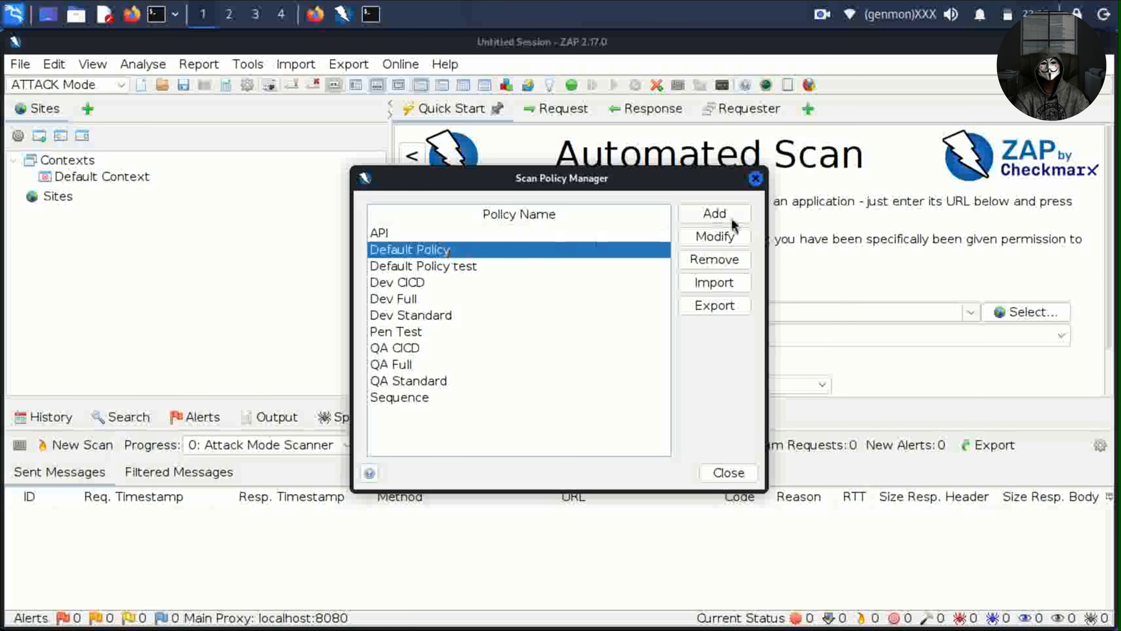
left_click(725, 232)
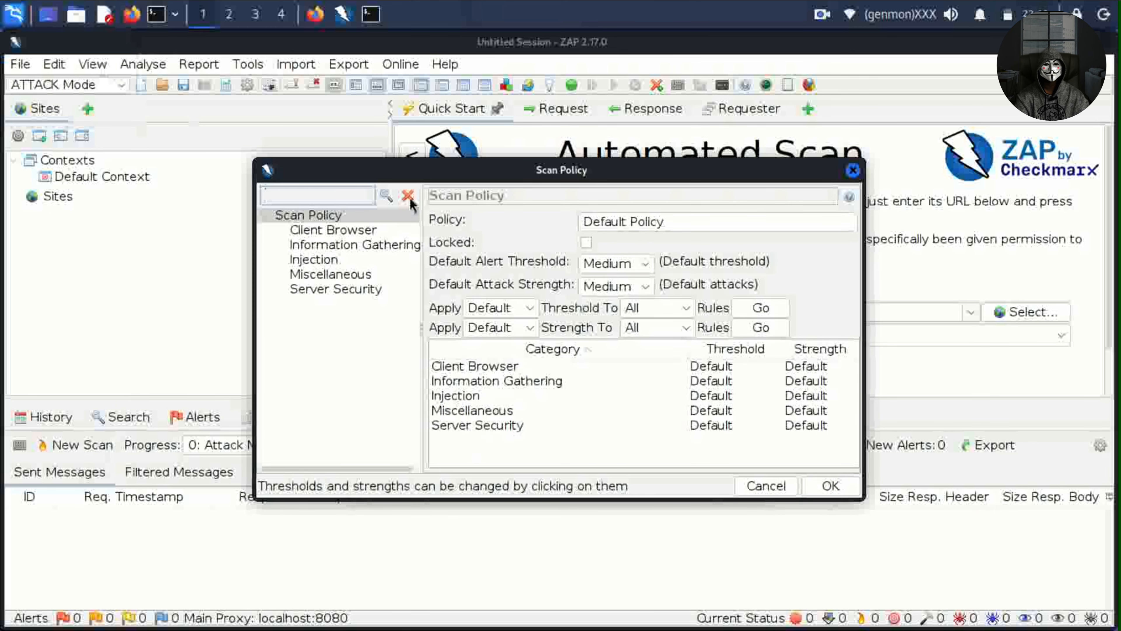
left_click(326, 231)
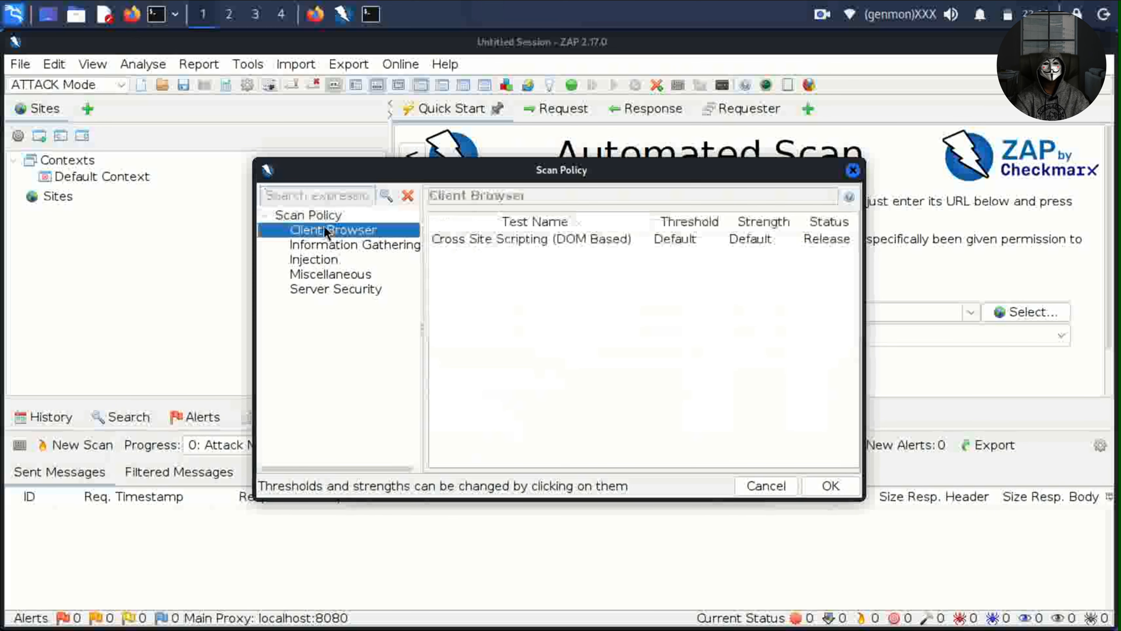
left_click(329, 246)
left_click(328, 261)
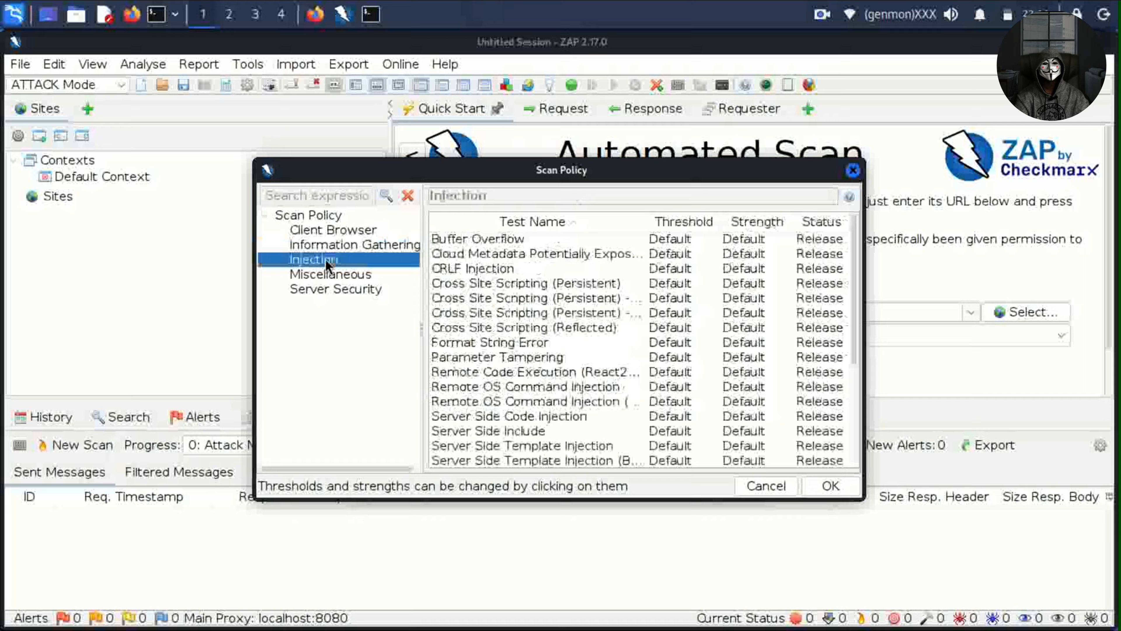
left_click(325, 278)
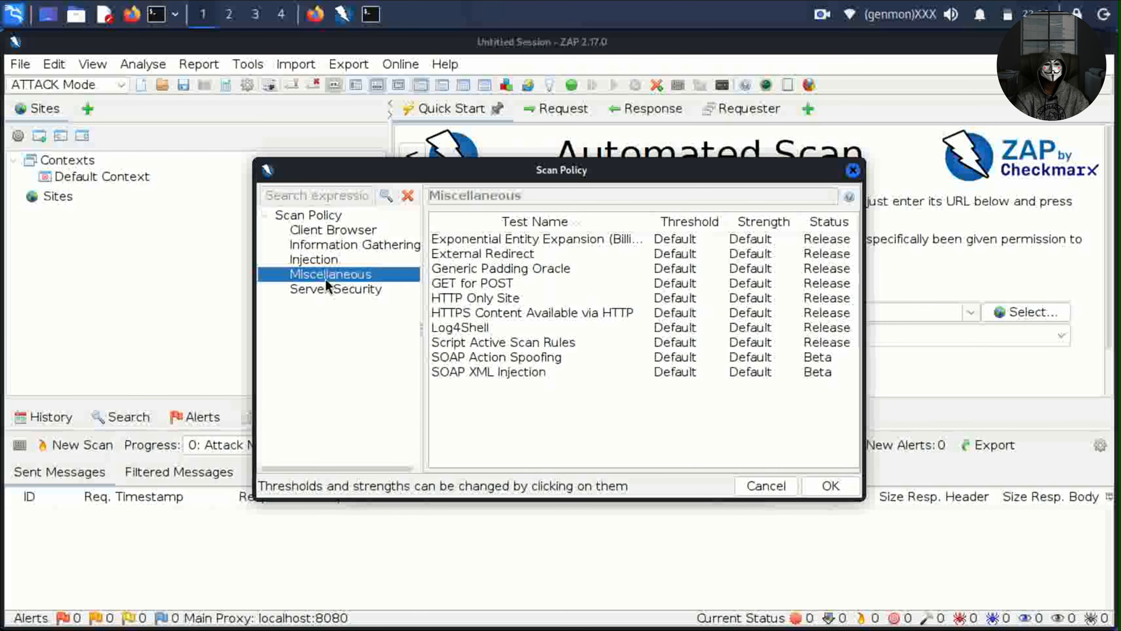
left_click(335, 292)
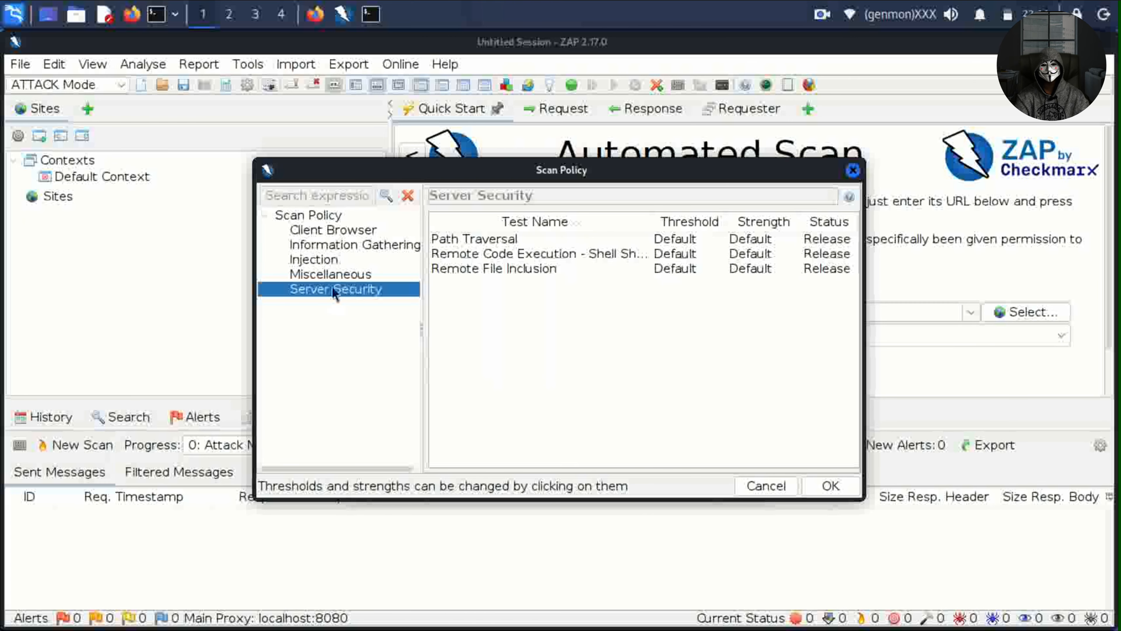
left_click(316, 216)
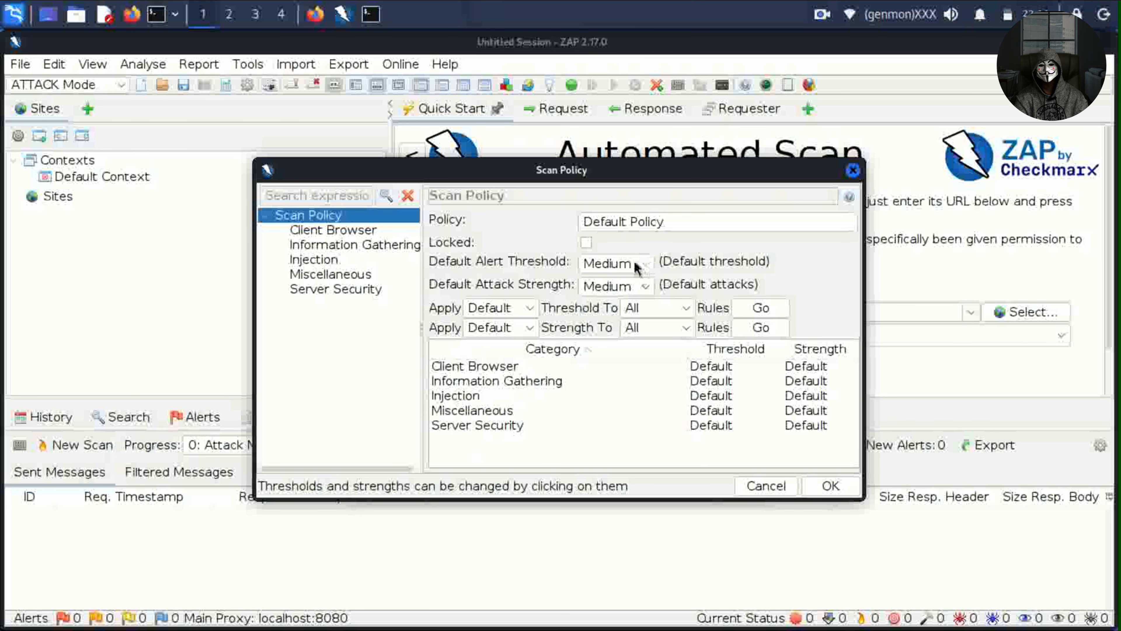
Set the Default Alert Threshold to High and Default Attack Strength to Insane.
left_click(644, 264)
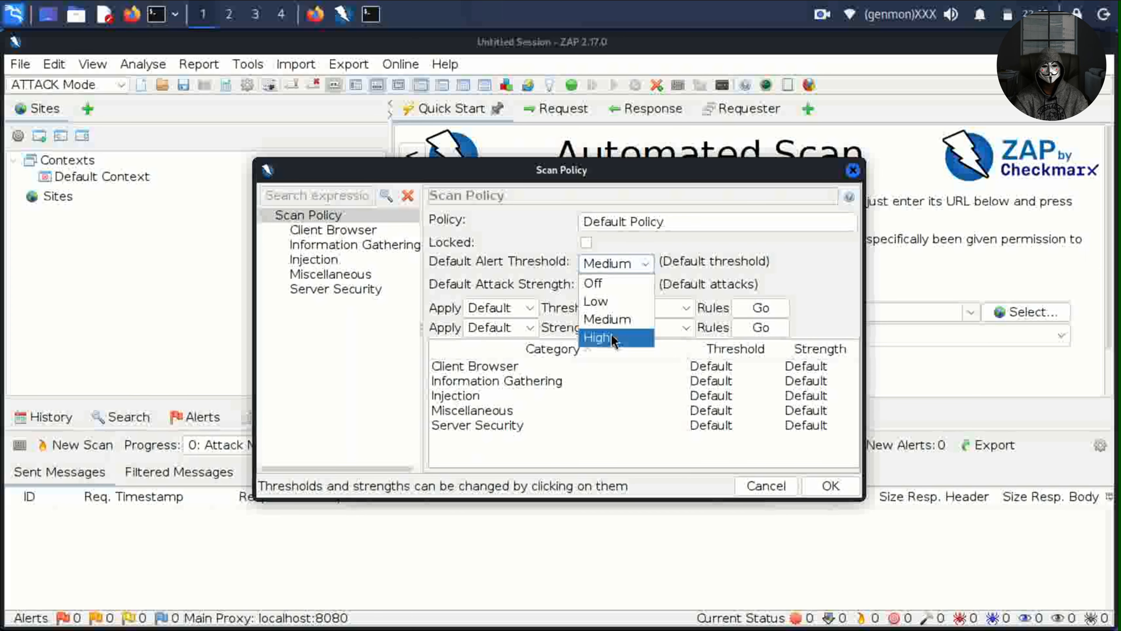
left_click(613, 338)
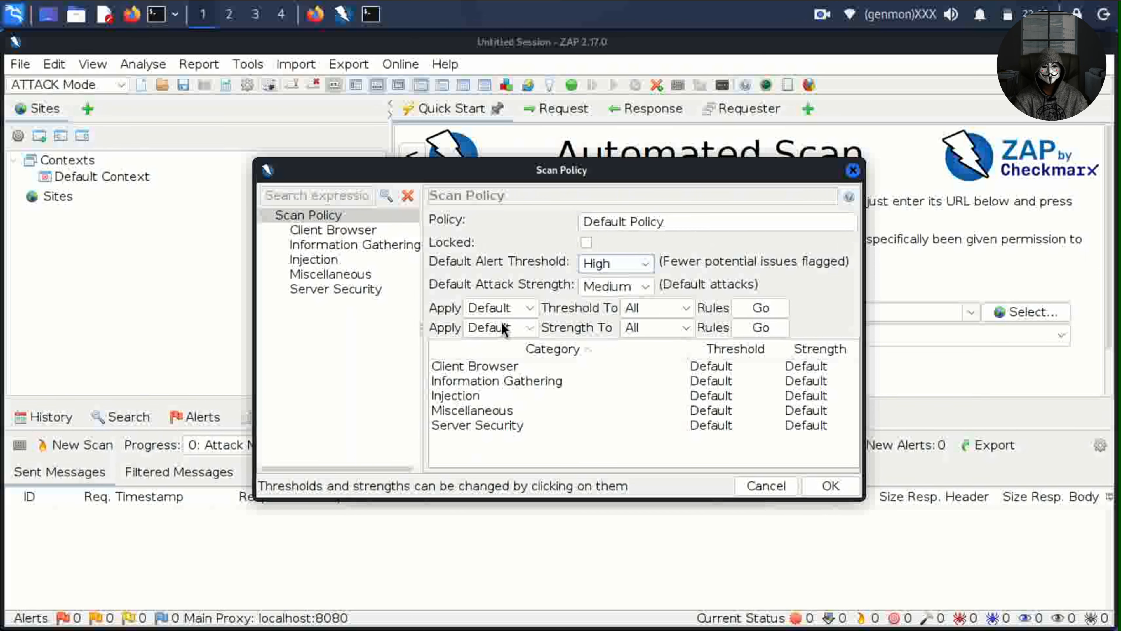
left_click(632, 291)
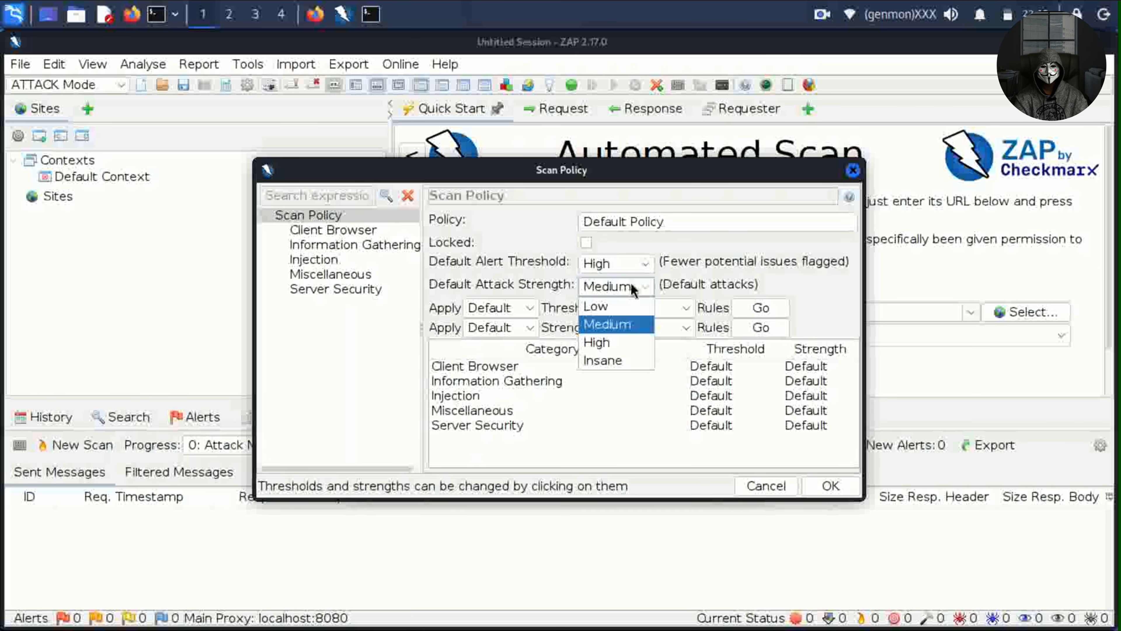
left_click(631, 364)
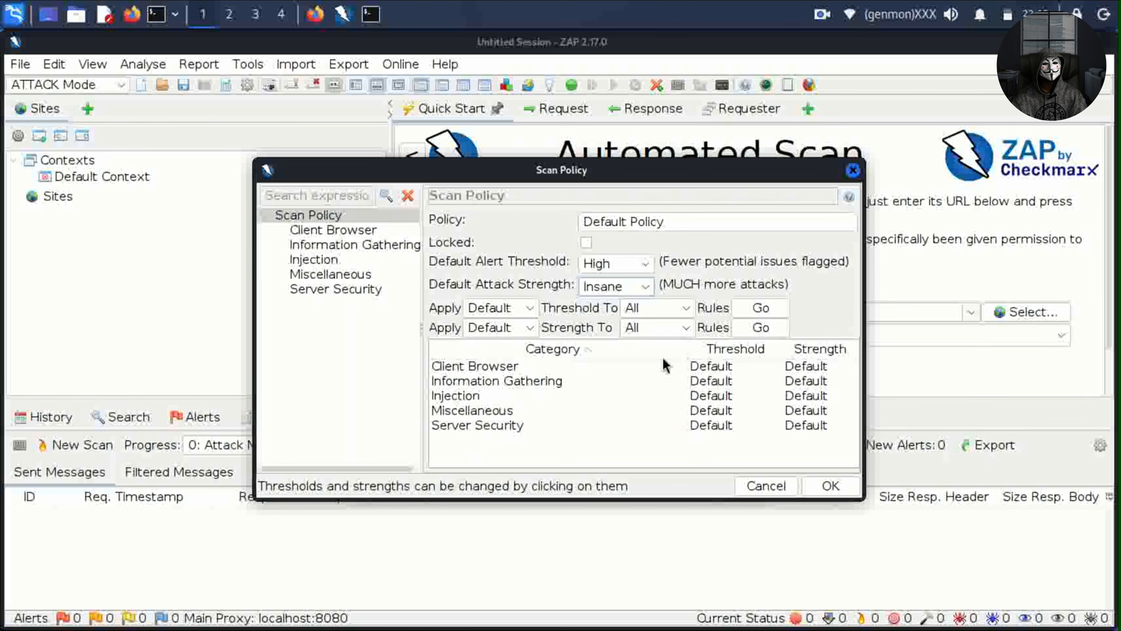
Apply the High threshold and Insane strength to all rules and try saving the policy.
left_click(759, 308)
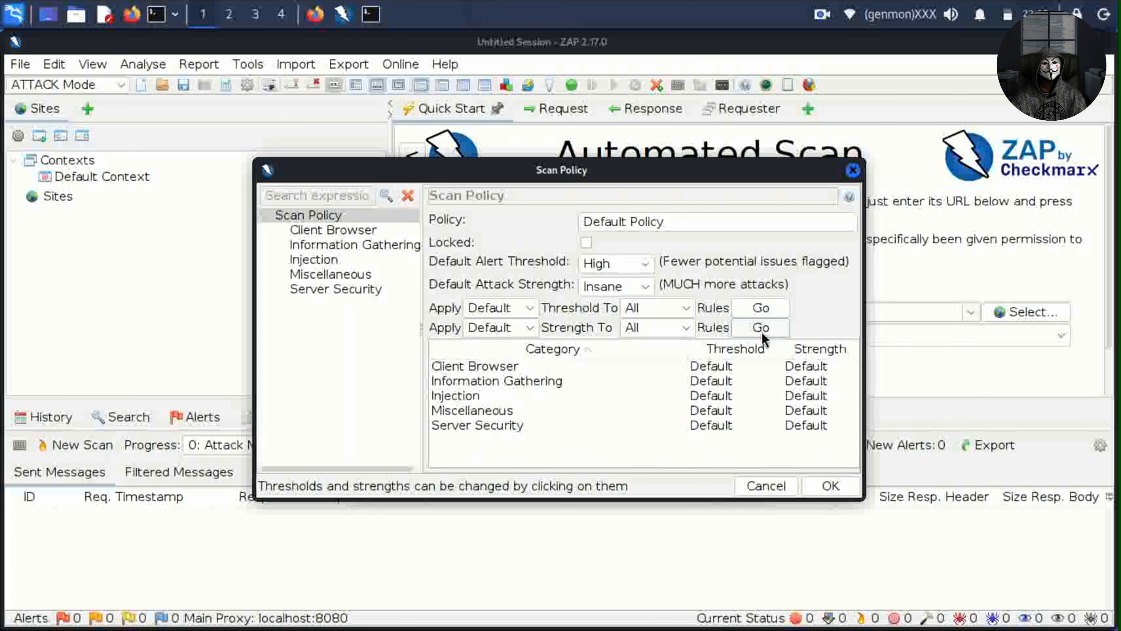
left_click(762, 332)
left_click(761, 310)
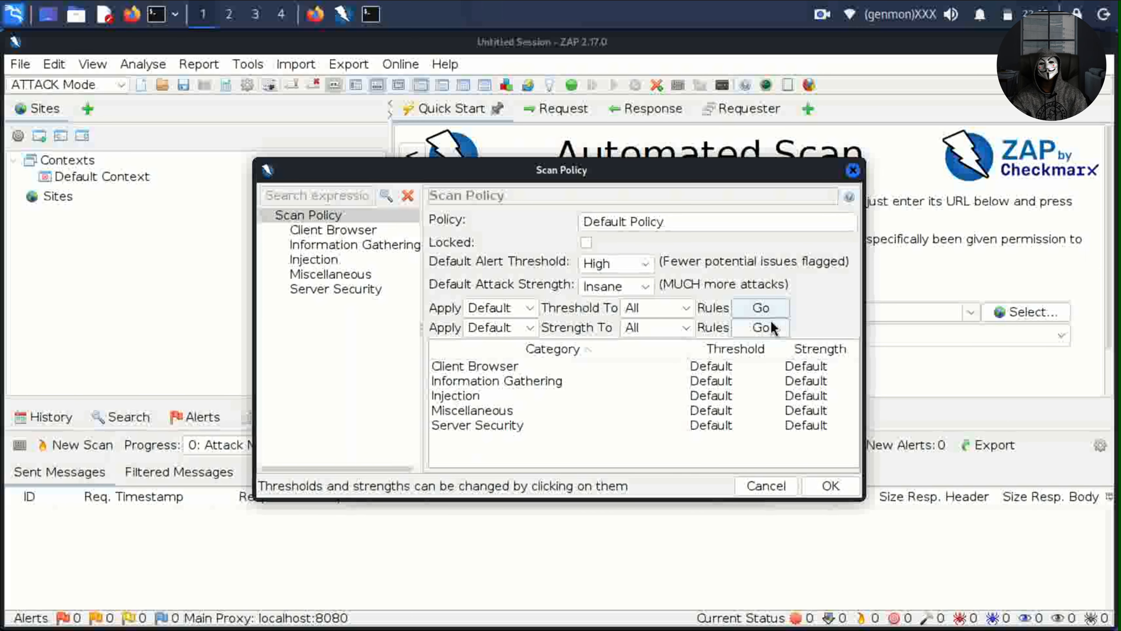
left_click(788, 347)
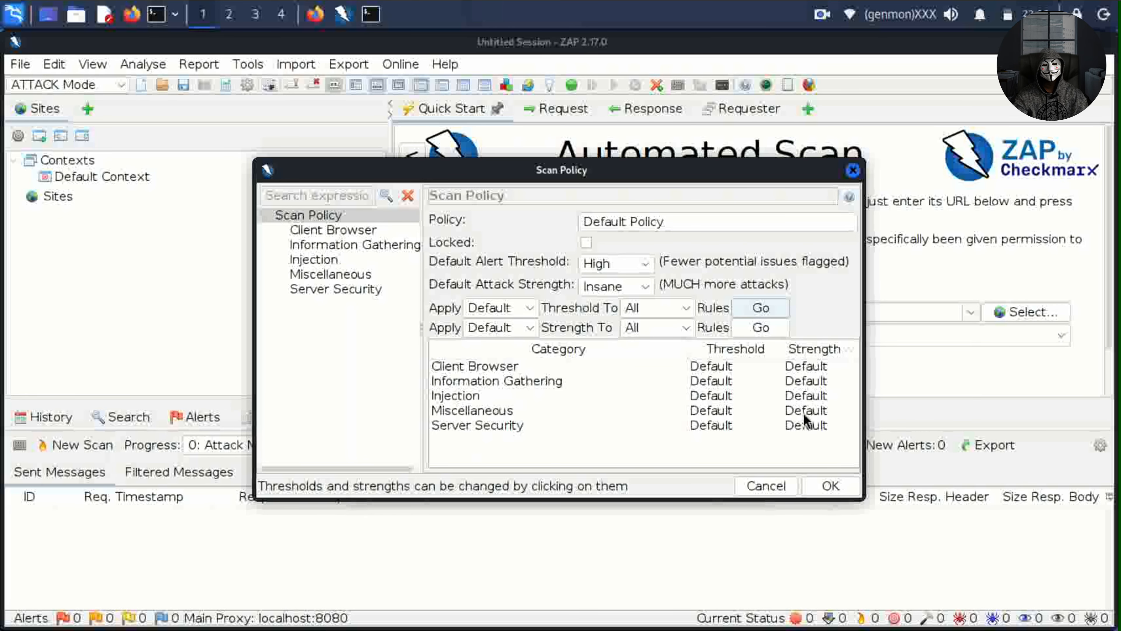
left_click(832, 487)
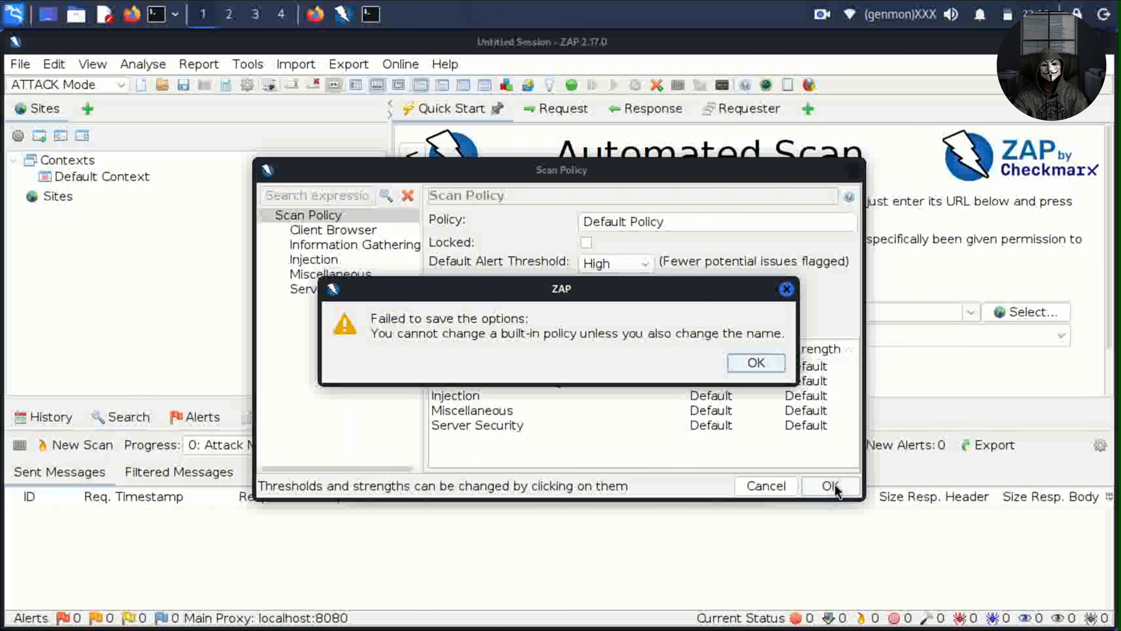
Rename the policy to 'Default Policy test1' and save it.
left_click(758, 363)
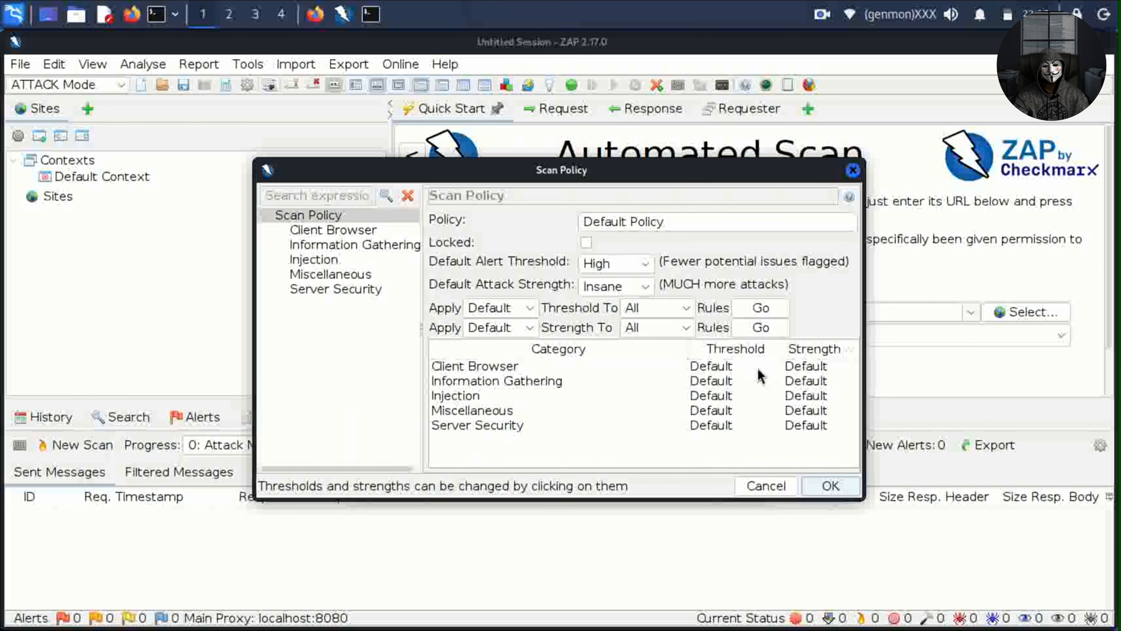
left_click(829, 221)
type("test")
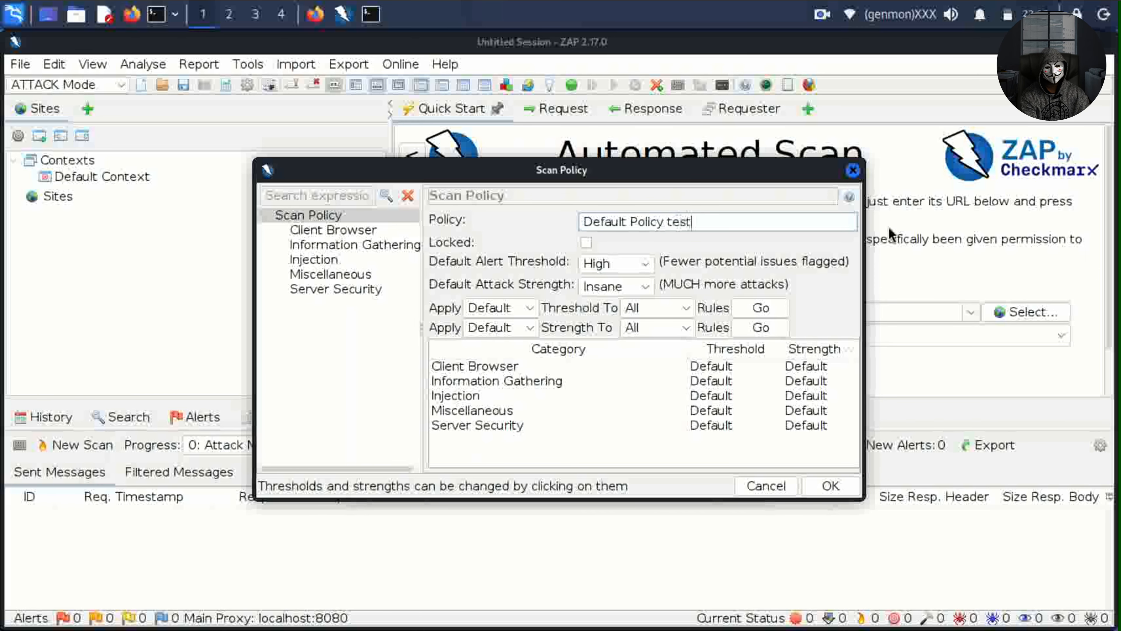
type("1")
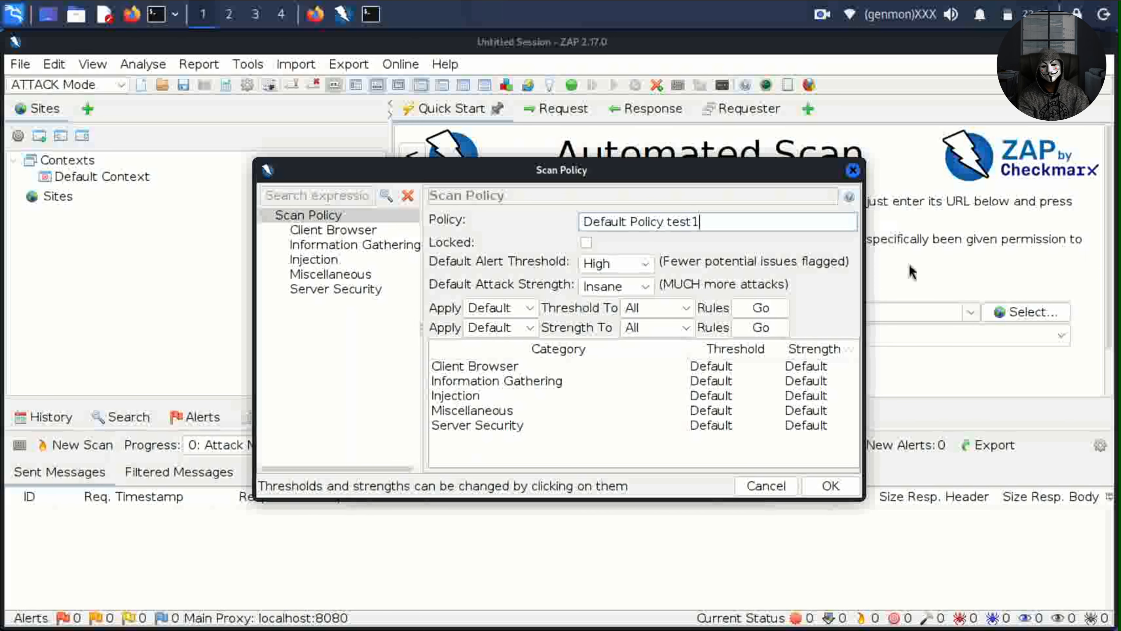
left_click(830, 486)
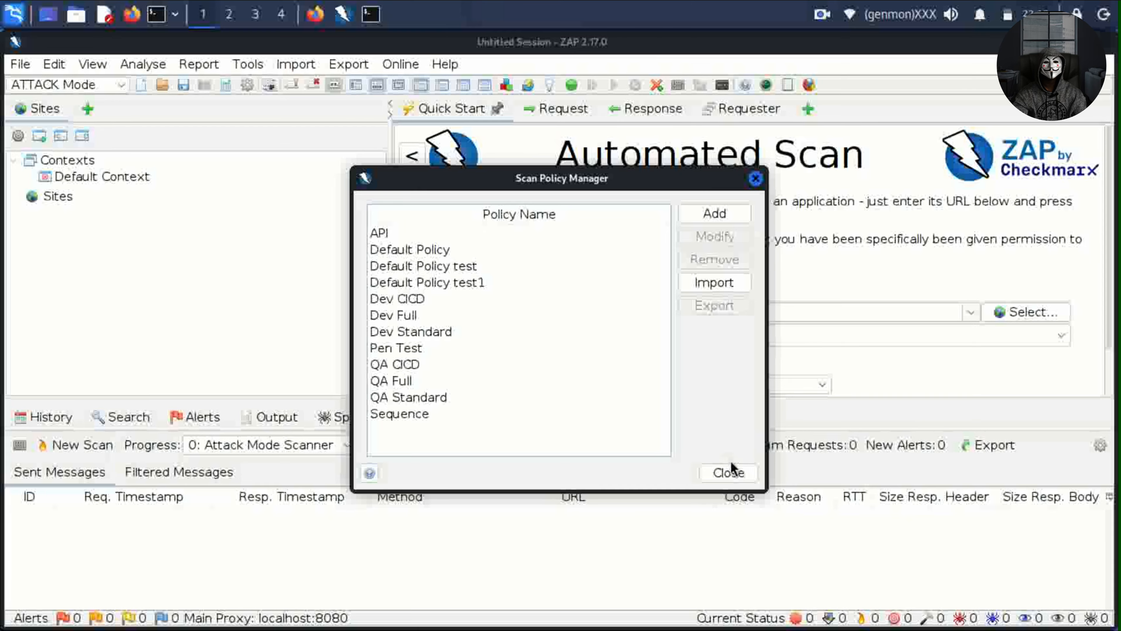
left_click(728, 473)
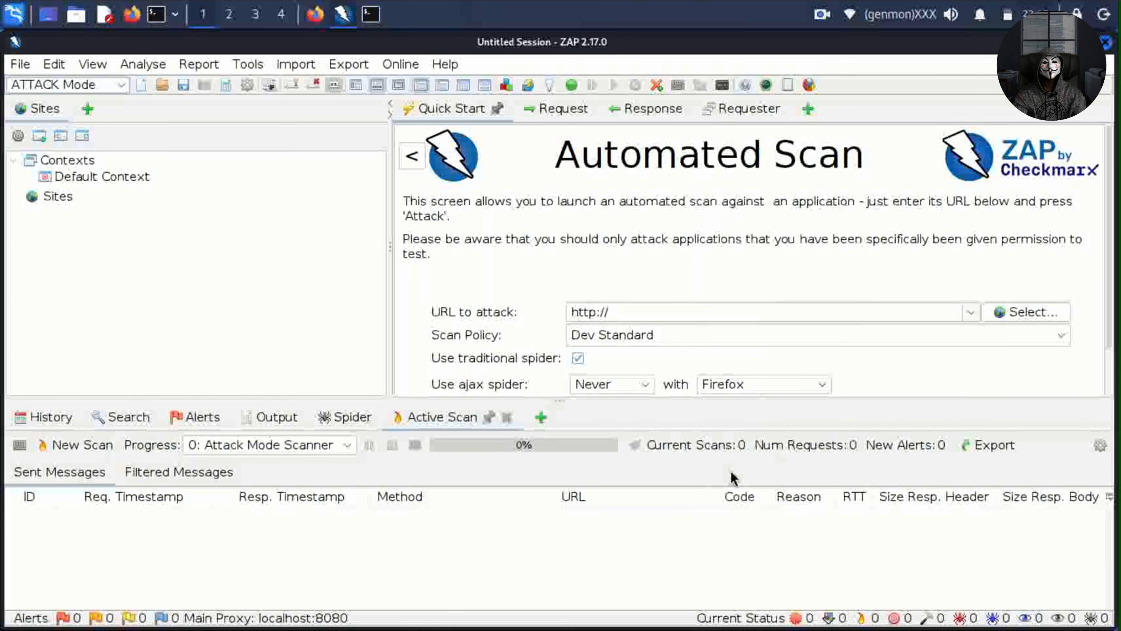
left_click(559, 309)
type("http://testasp.vulnweb.com")
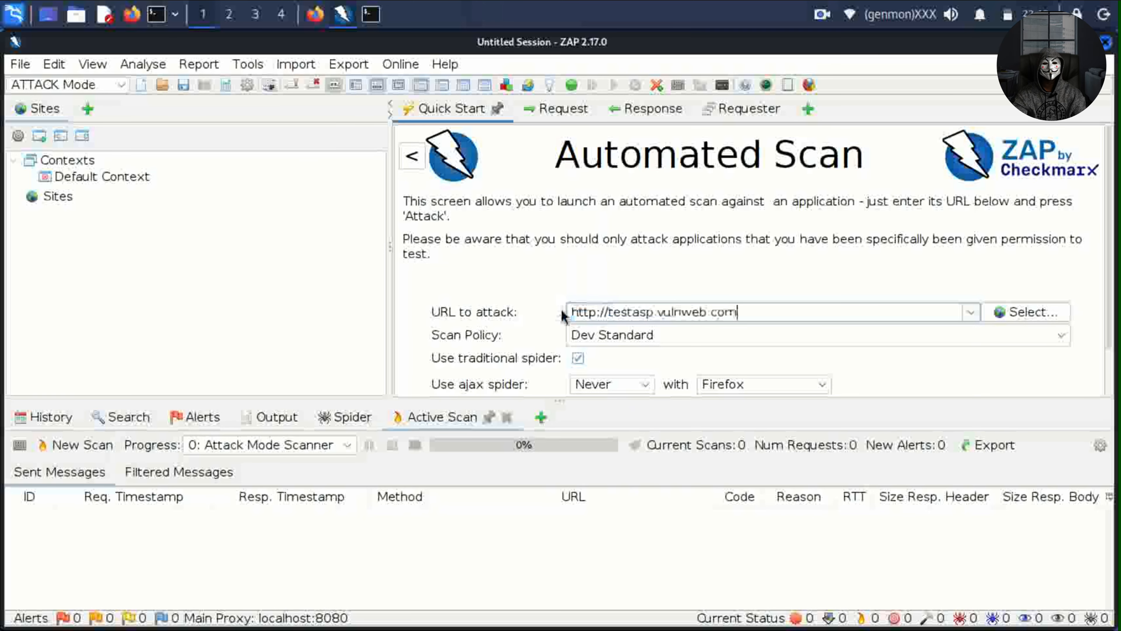
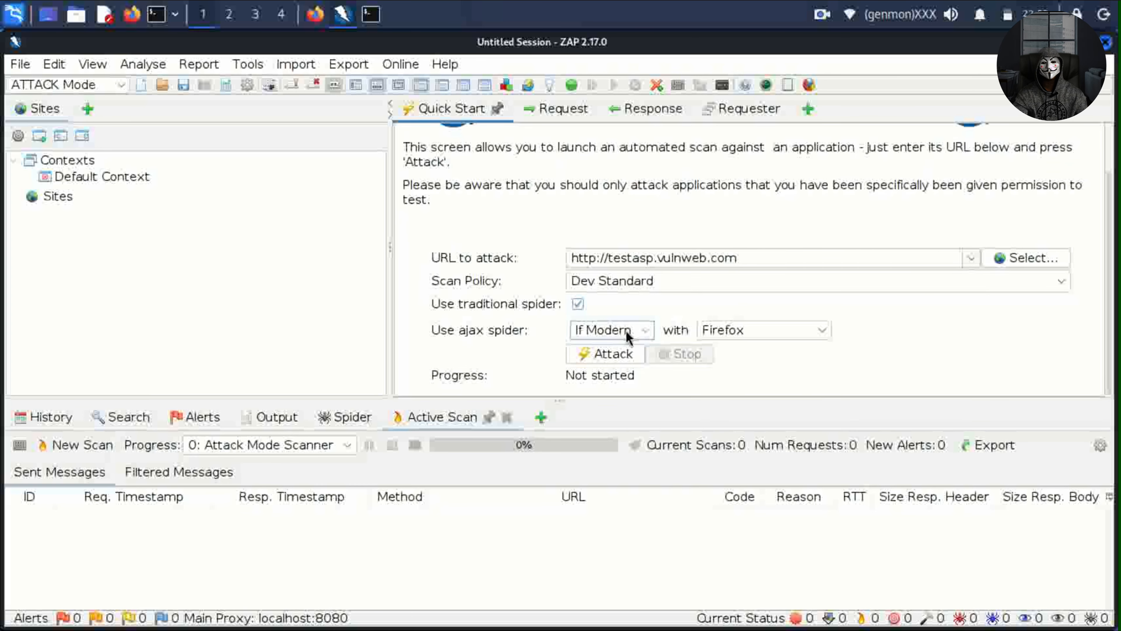
Change the 'Use ajax spider' option to Never for the testasp.vulnweb.com scan.
left_click(628, 337)
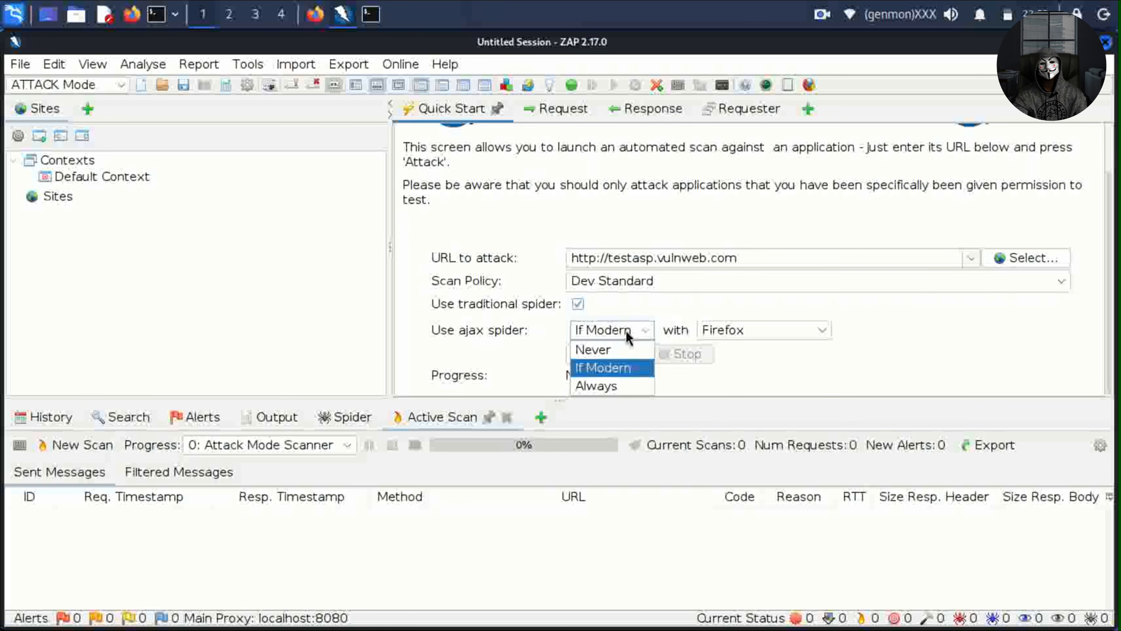
left_click(604, 350)
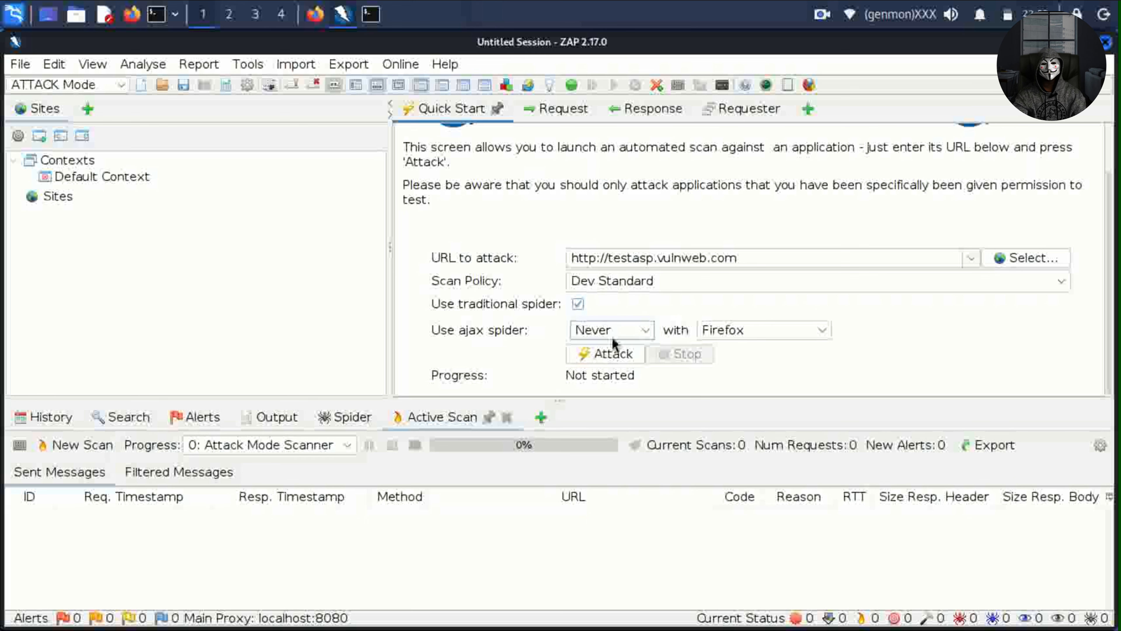
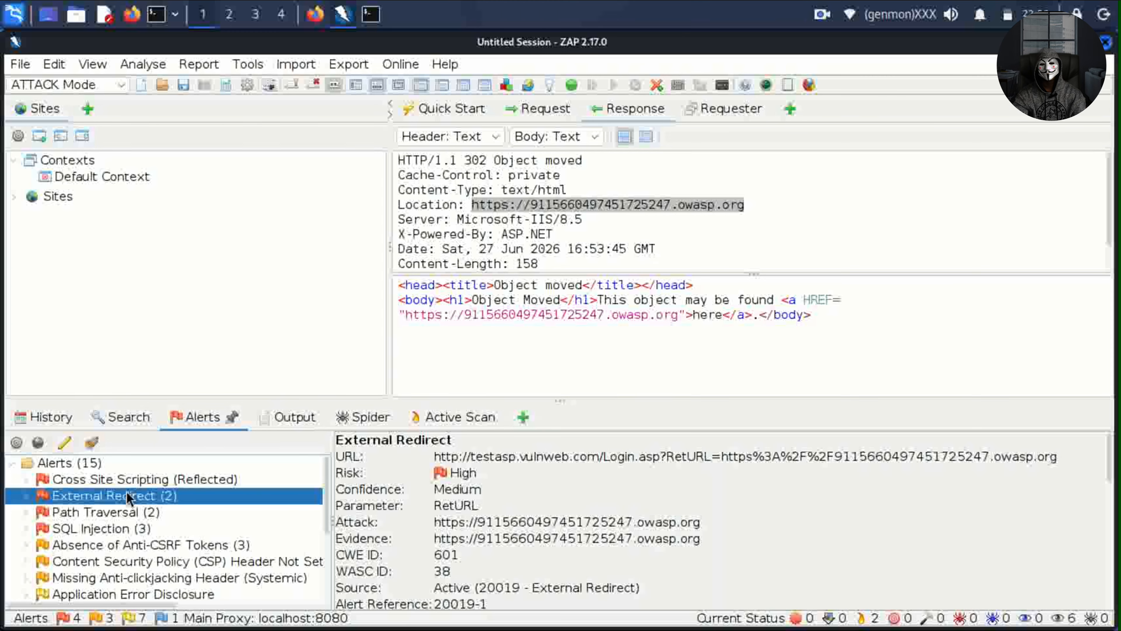
Review the CSP Header Not Set and Cookie without SameSite Attribute alert details.
left_click(126, 564)
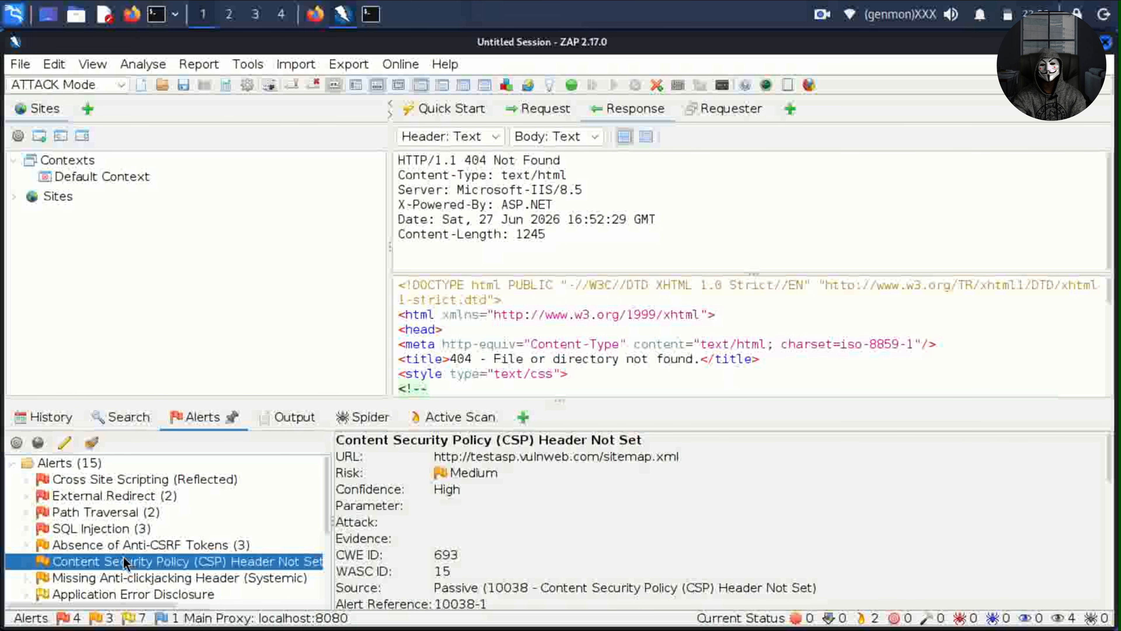
scroll(126, 563, "down", 2)
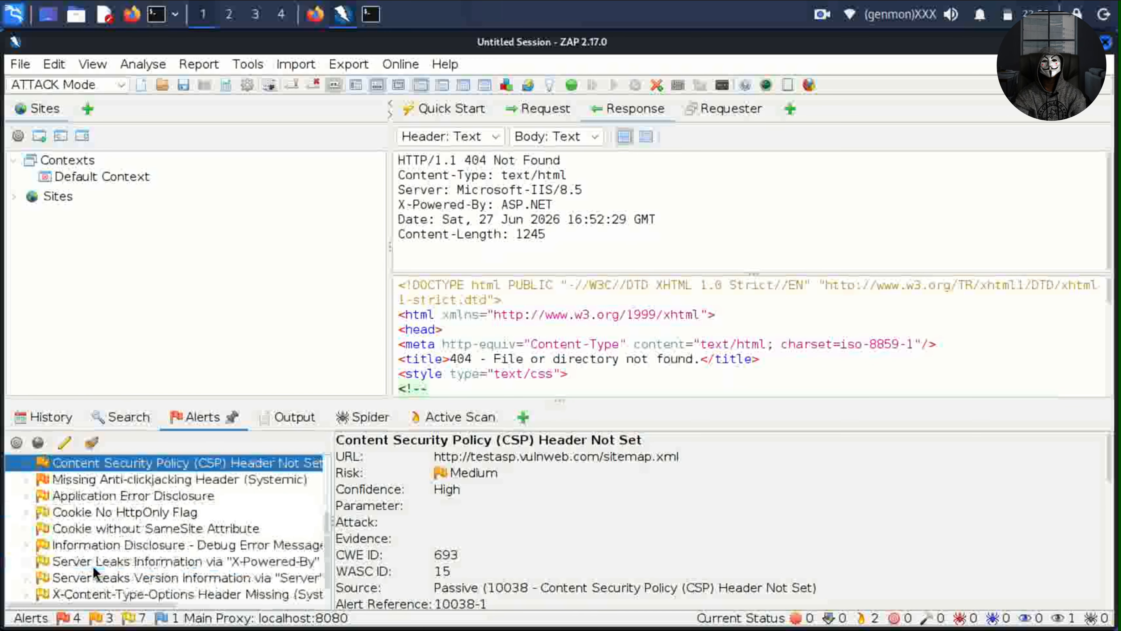
left_click(108, 528)
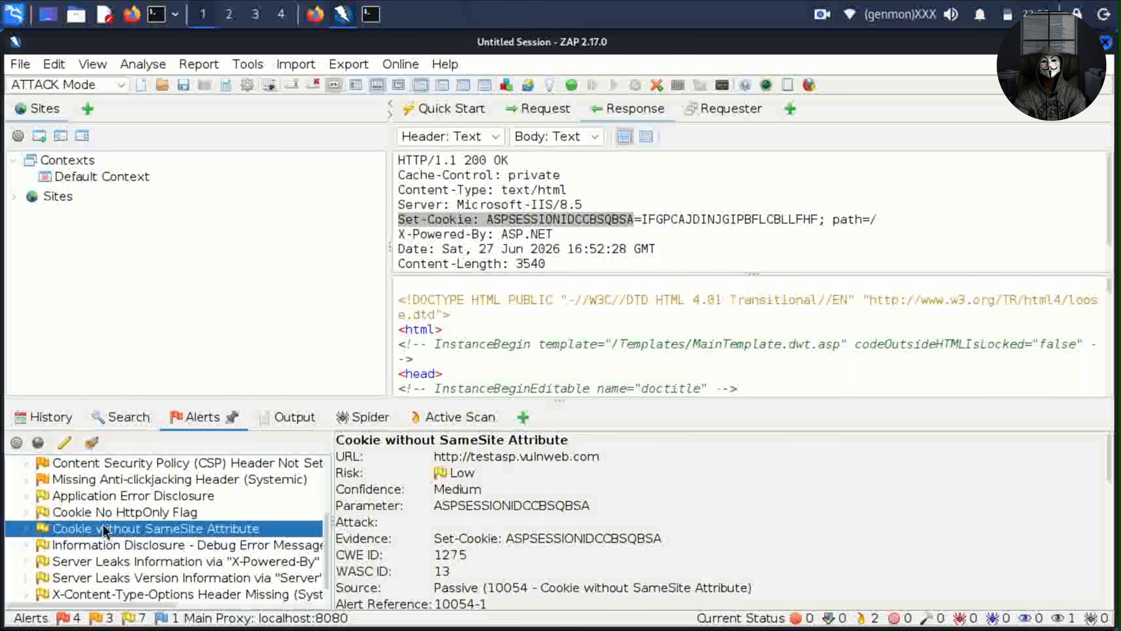
Inspect the Session Management Response Identified alert, then the High-risk Cross Site Scripting (Reflected) alert.
scroll(133, 556, "down", 1)
left_click(167, 591)
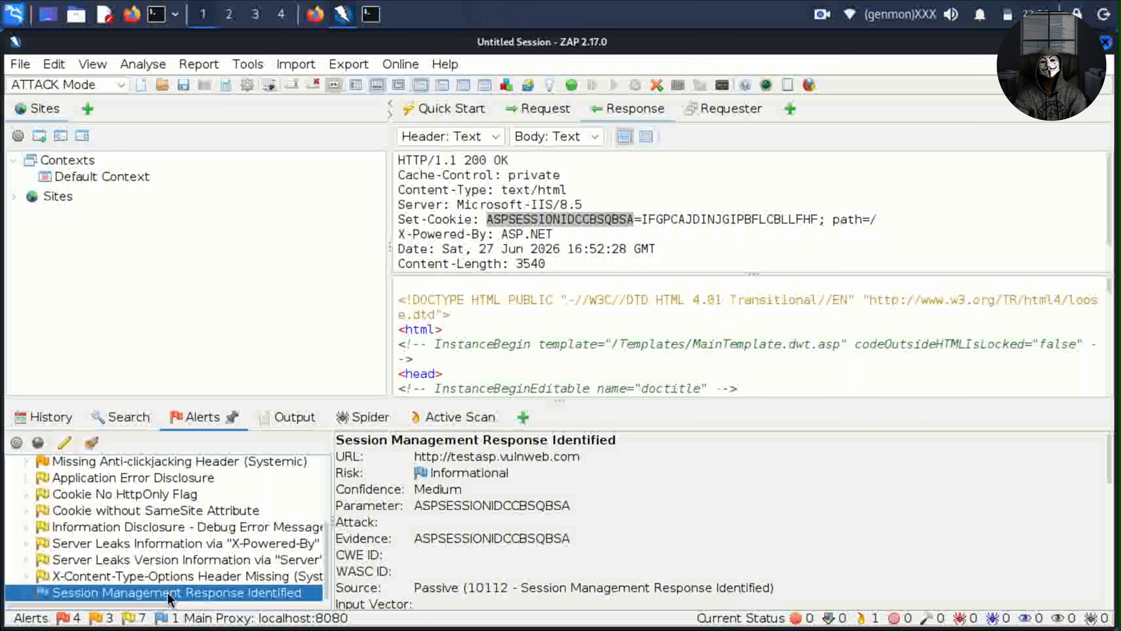
scroll(169, 596, "up", 5)
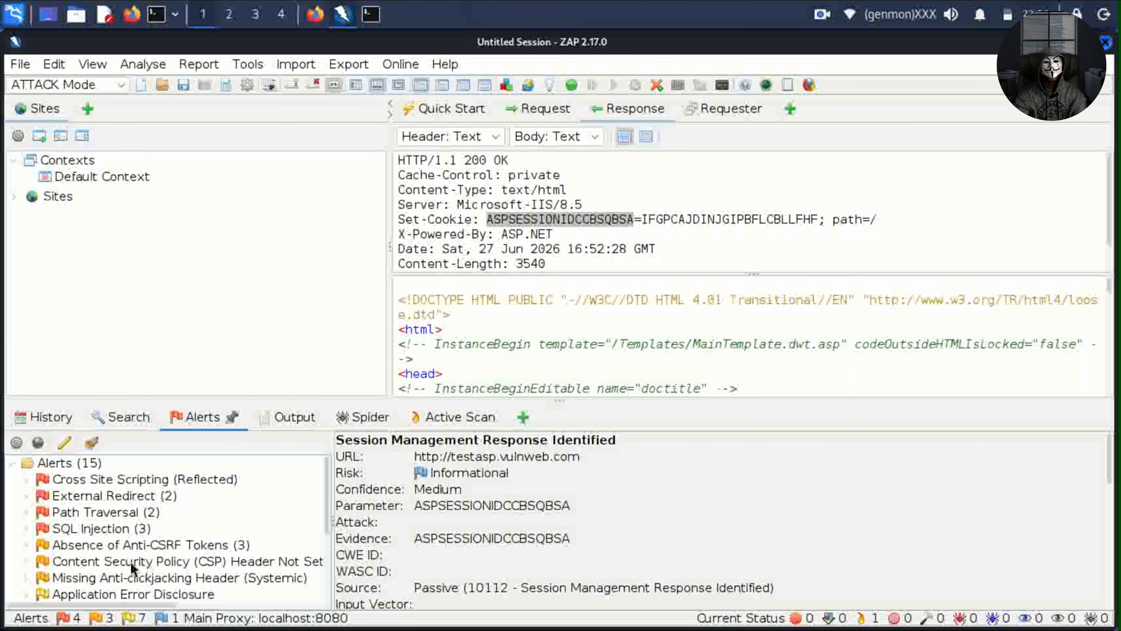
left_click(156, 480)
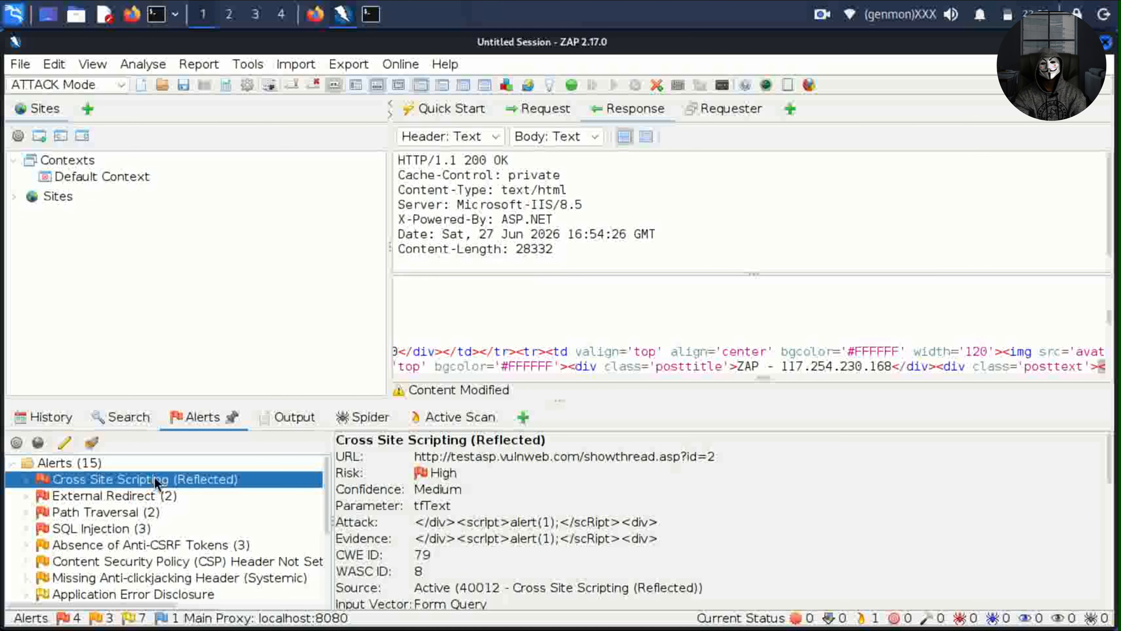
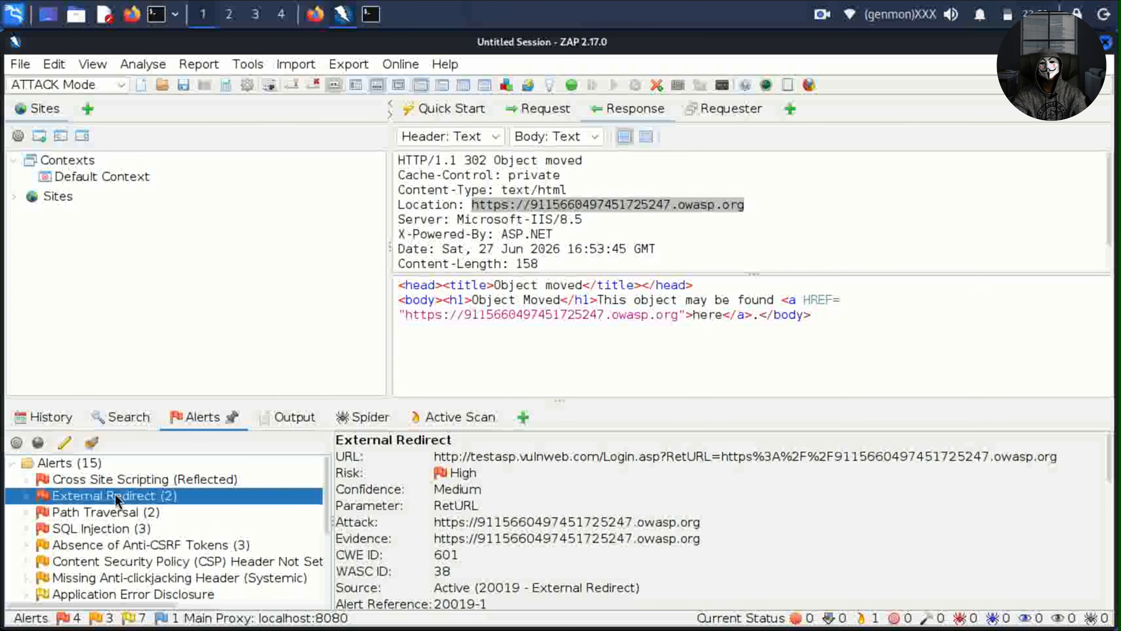
Show the Reflected Cross Site Scripting alert for showthread.asp, exploited through the tfText parameter.
key("Up")
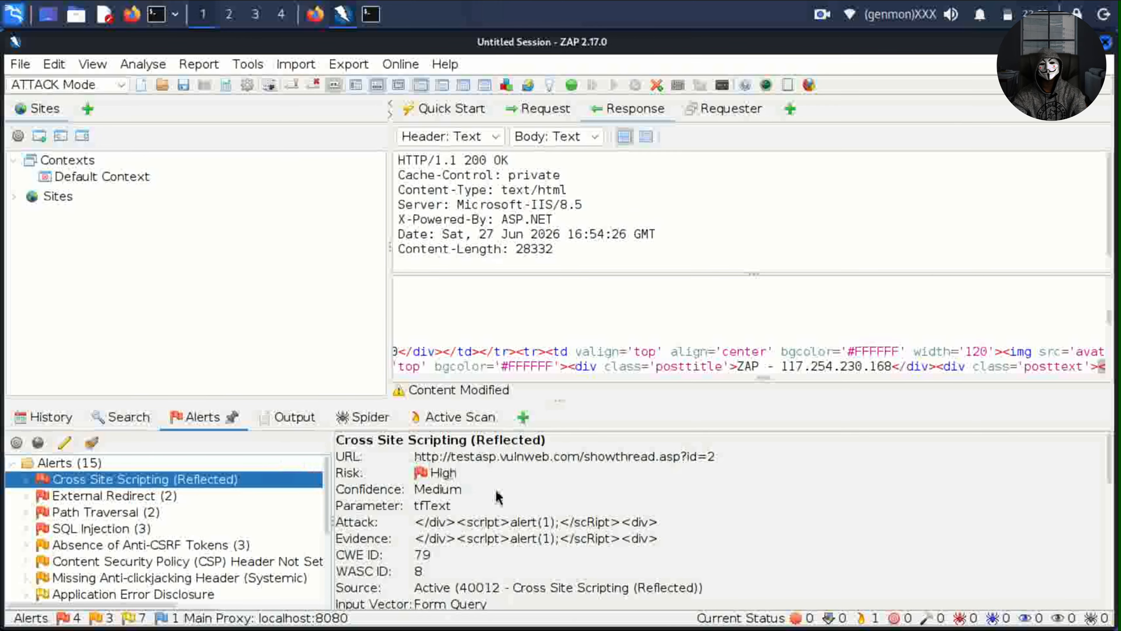
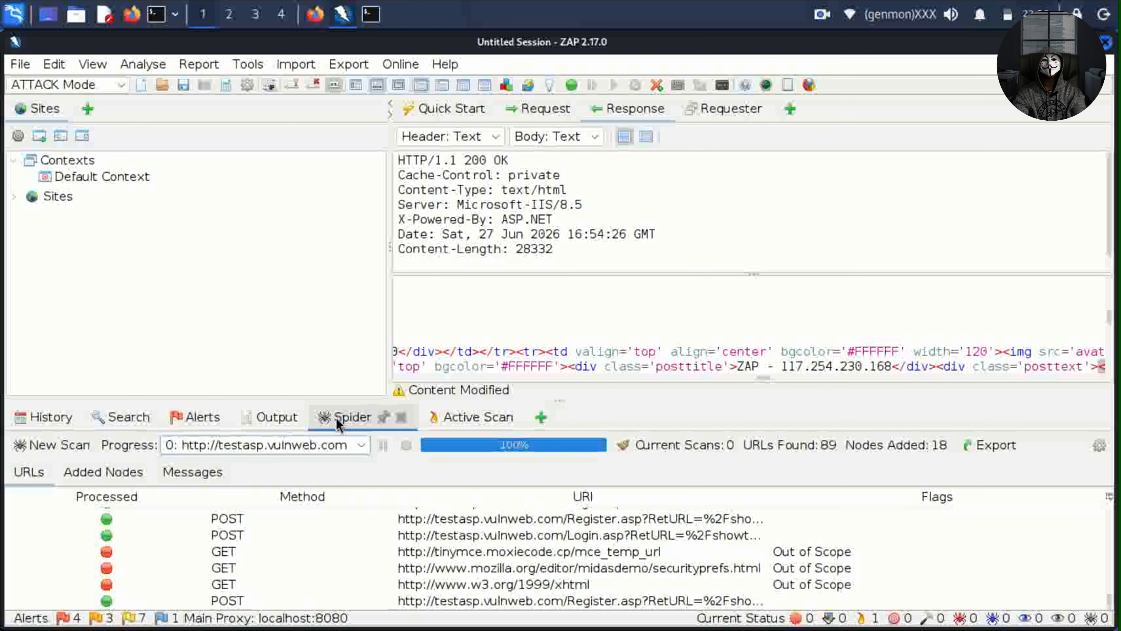
Show the Alerts panel listing the 15 alert types, including Cross Site Scripting (Reflected) and SQL Injection (3).
left_click(198, 417)
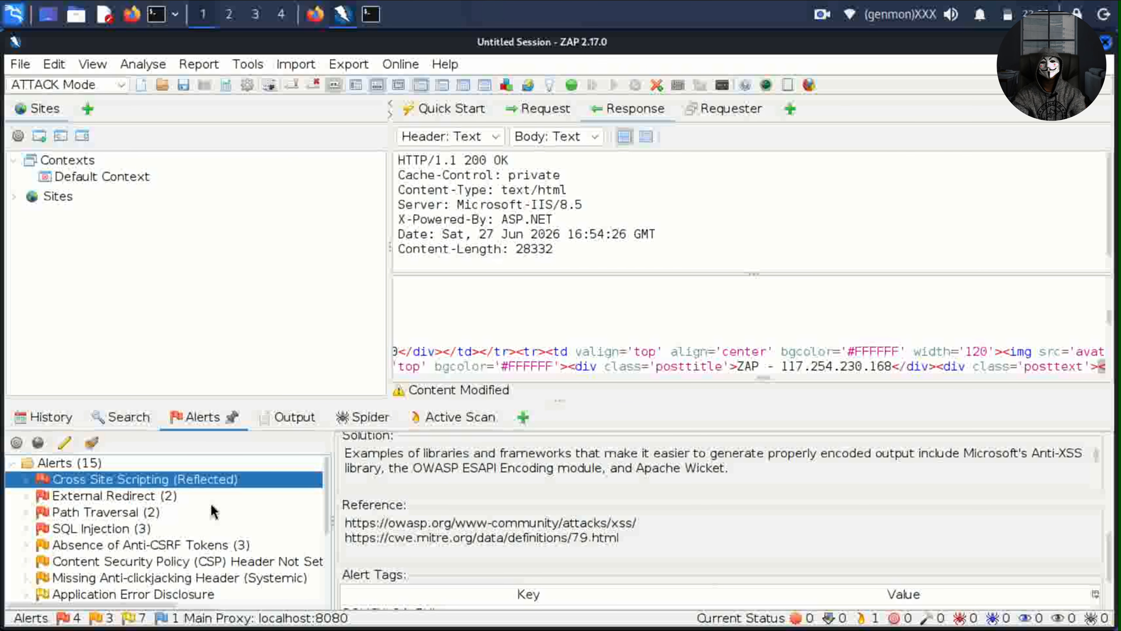
left_click(191, 66)
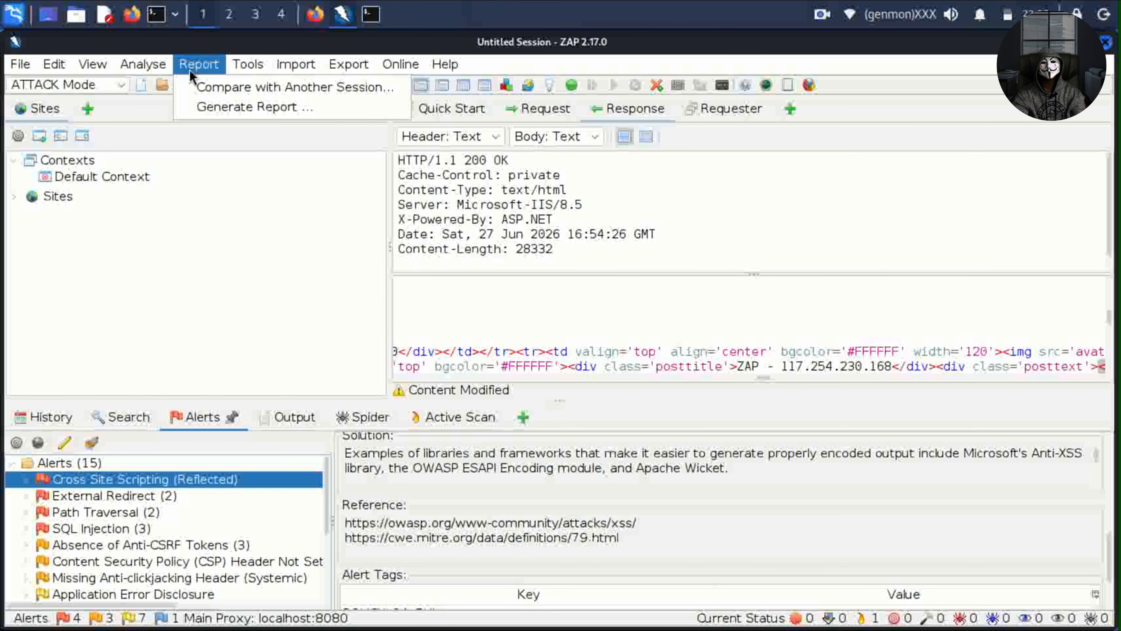
left_click(214, 106)
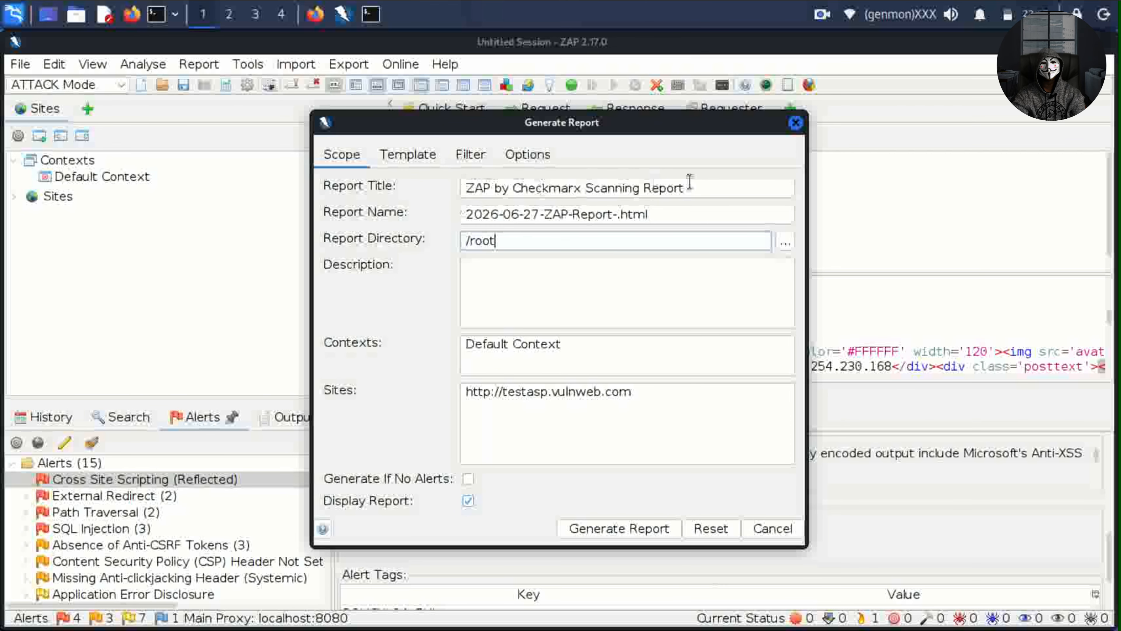
left_click_drag(688, 187, 424, 161)
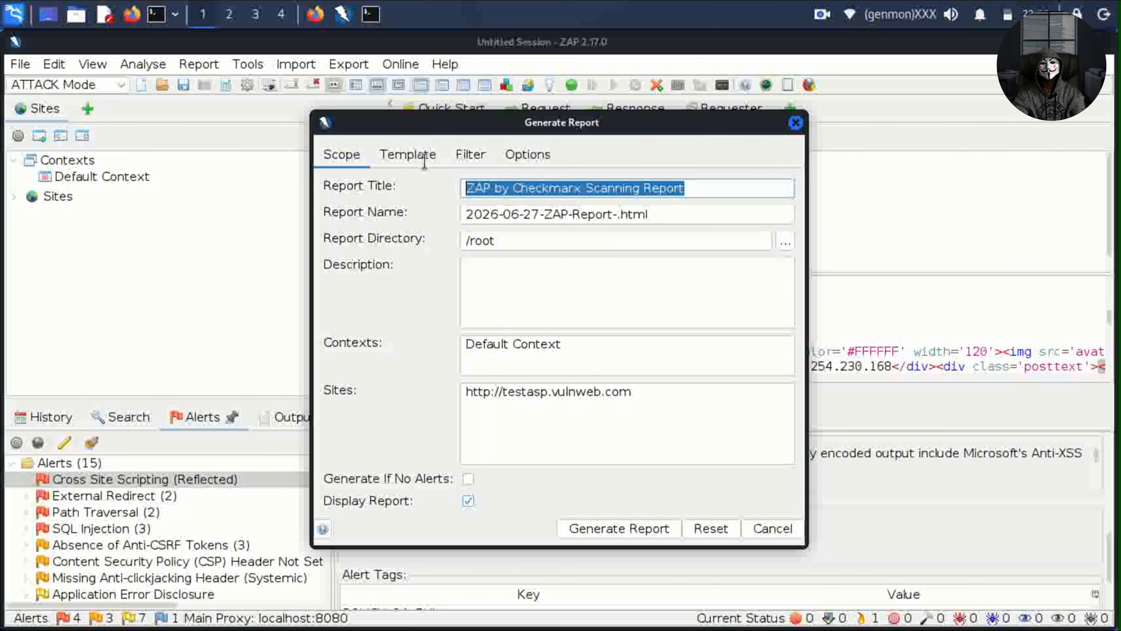
left_click(468, 241)
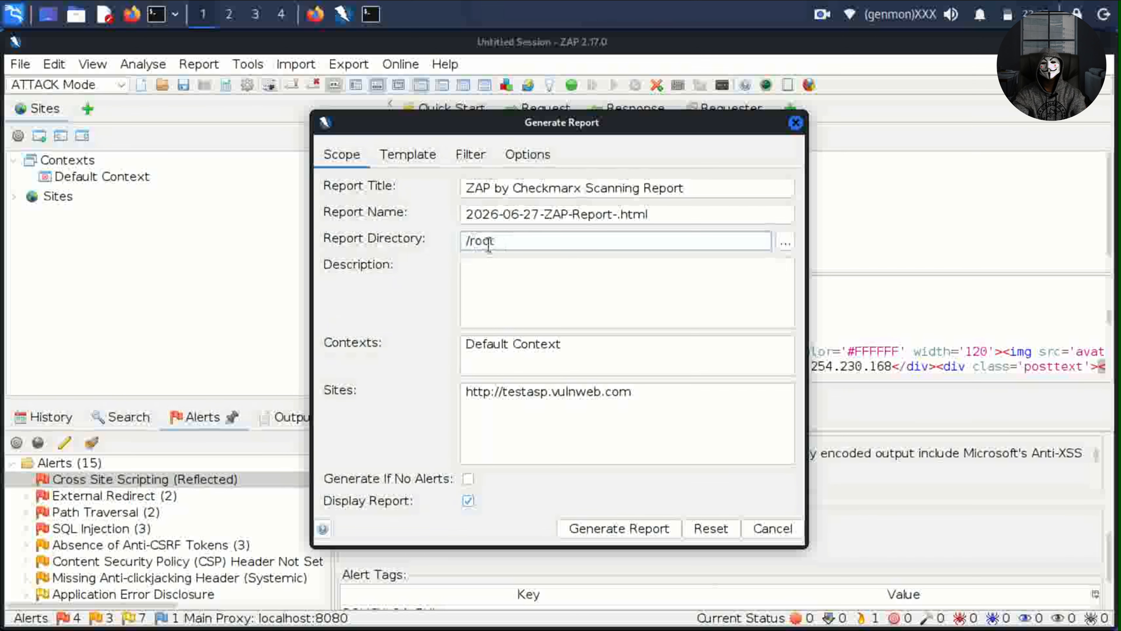
Browse for the report folder, going from /root up to / and then into /home/kali.
left_click(781, 242)
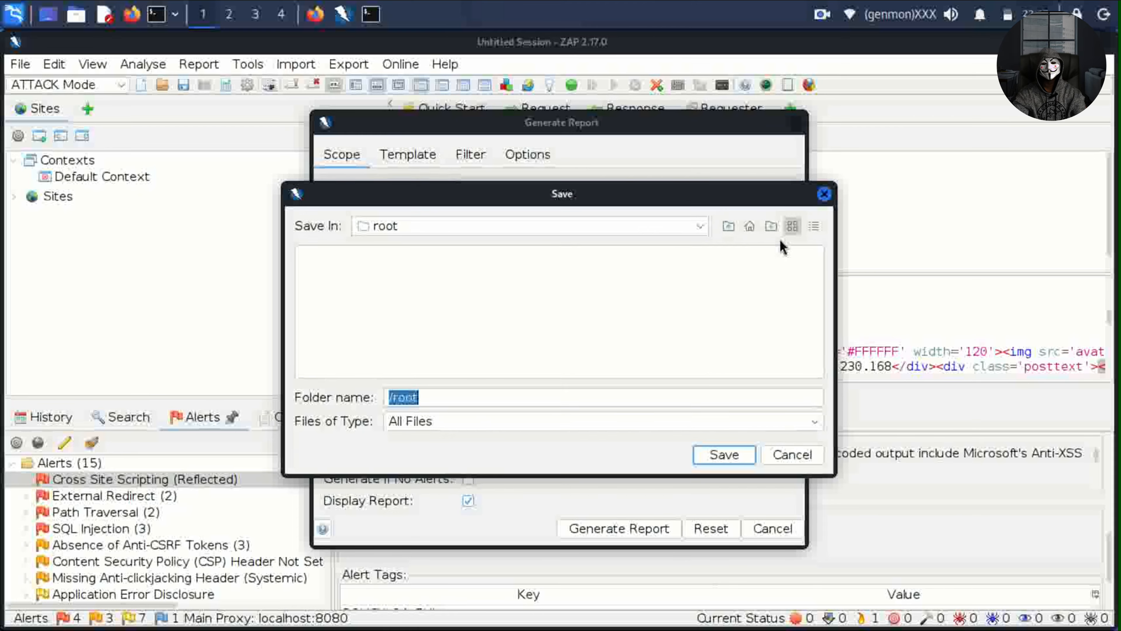
left_click(686, 230)
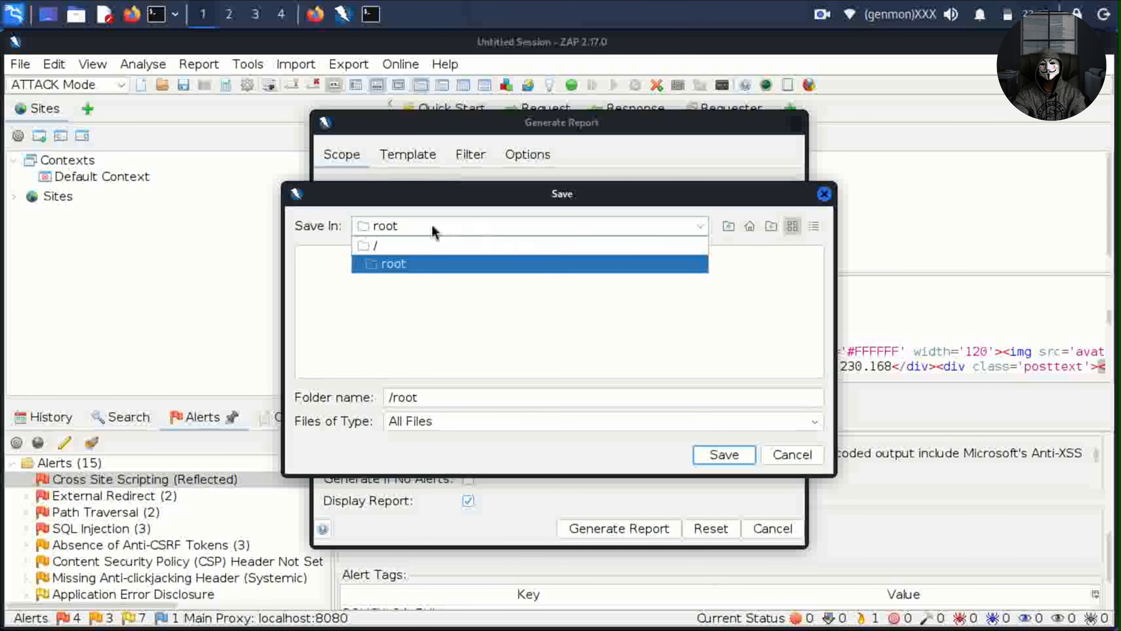
left_click(401, 244)
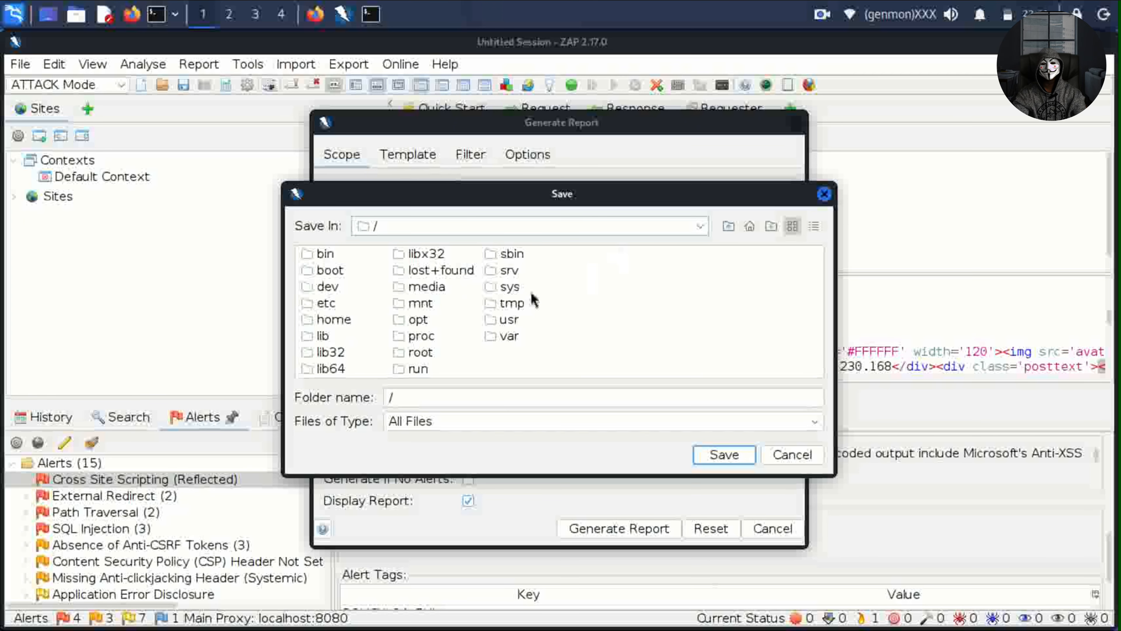
double_click(318, 319)
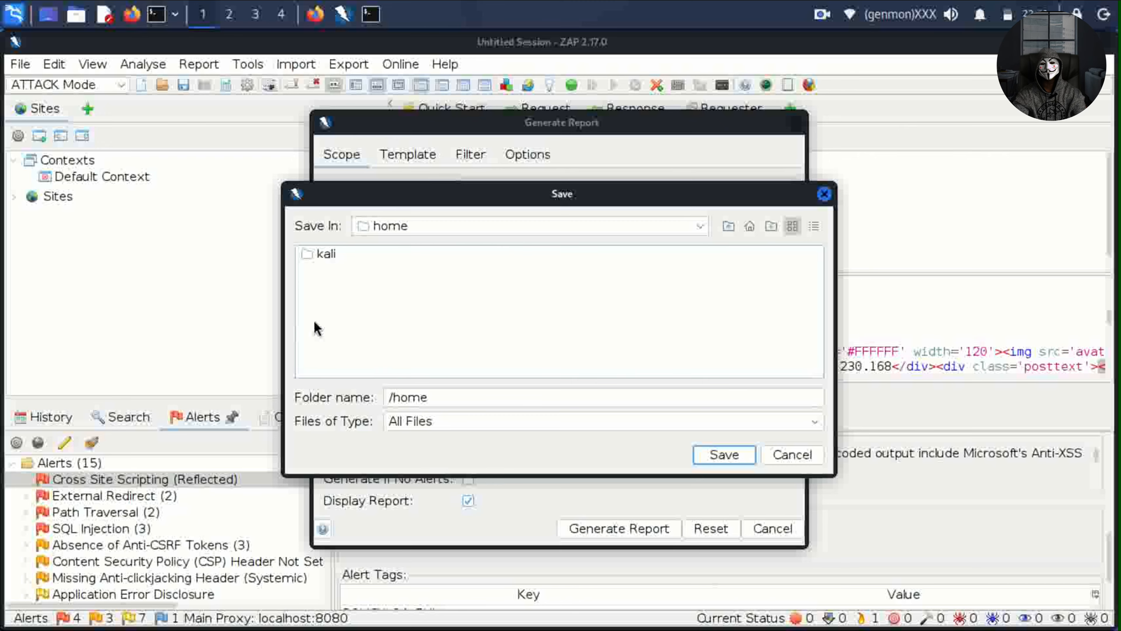
double_click(316, 253)
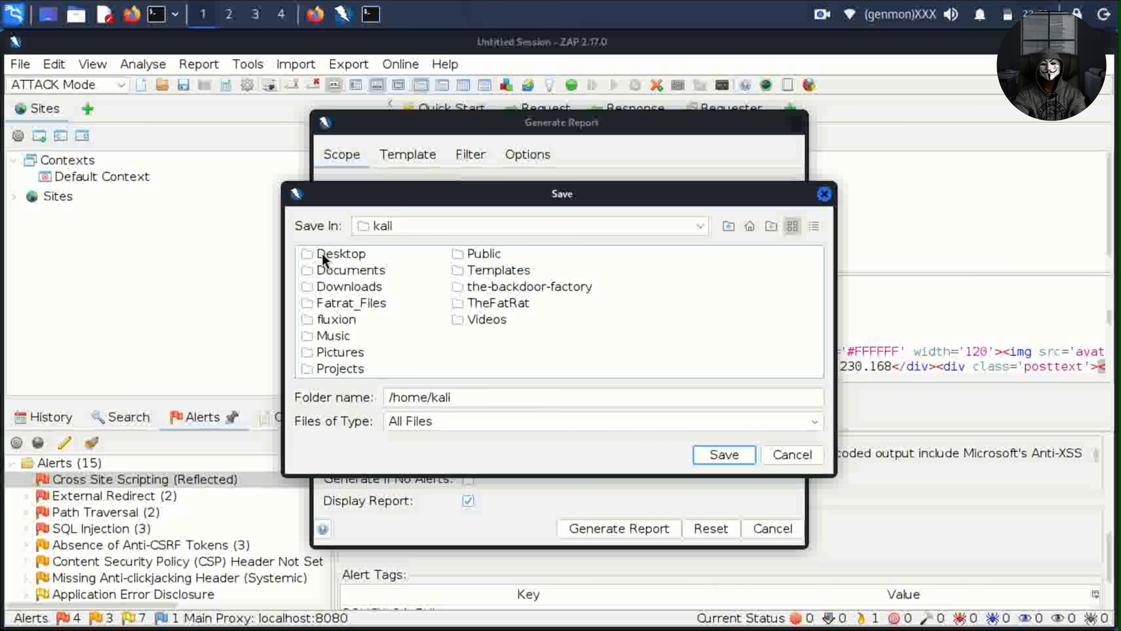
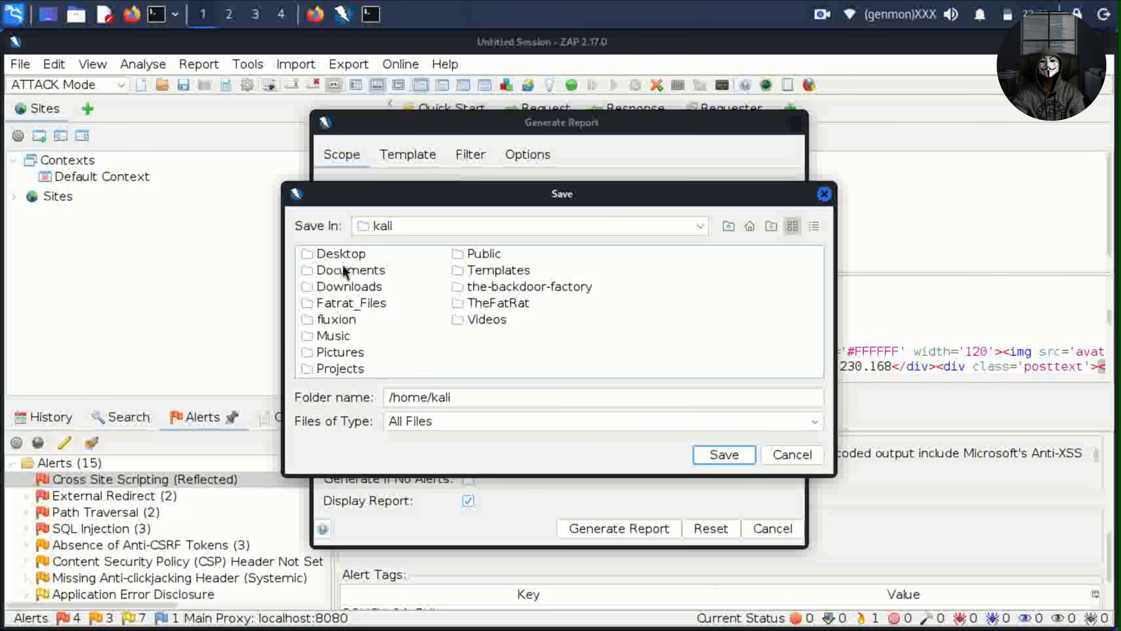
Move into the Documents folder under /home/kali as the report location.
double_click(346, 270)
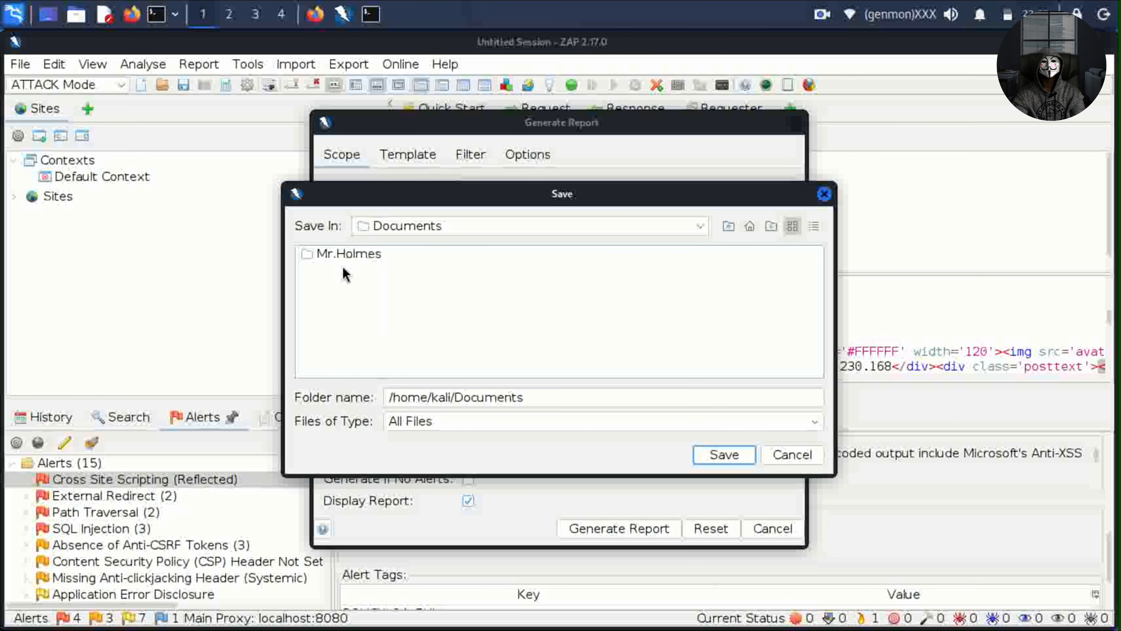
Confirm /home/kali/Documents as the report directory and generate the testasp.vulnweb.com HTML report.
left_click(720, 455)
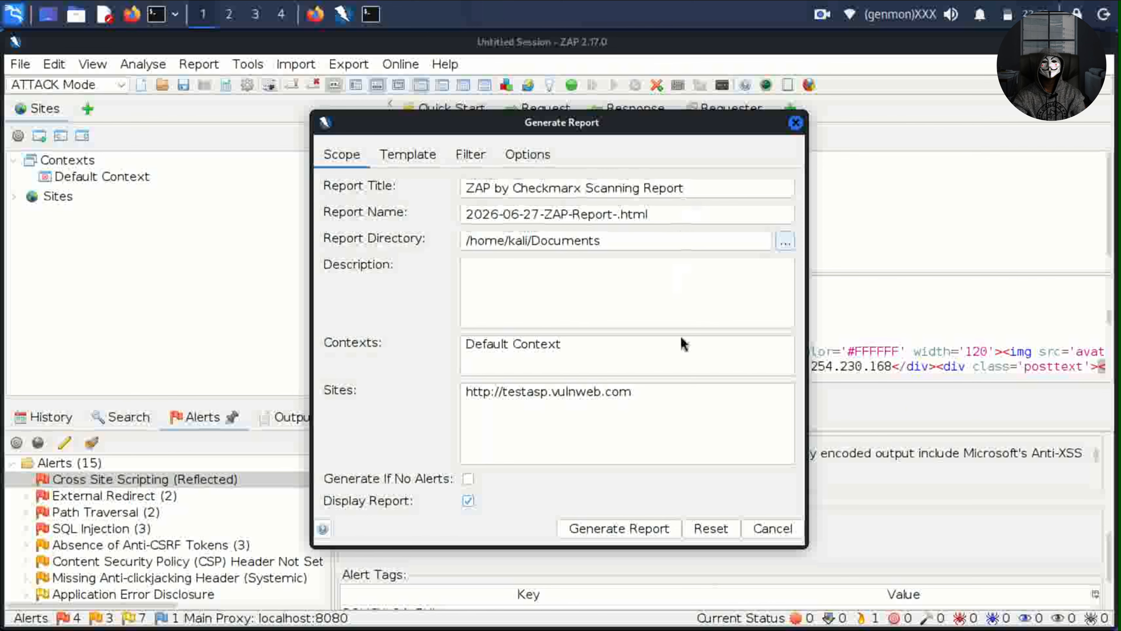
left_click(624, 530)
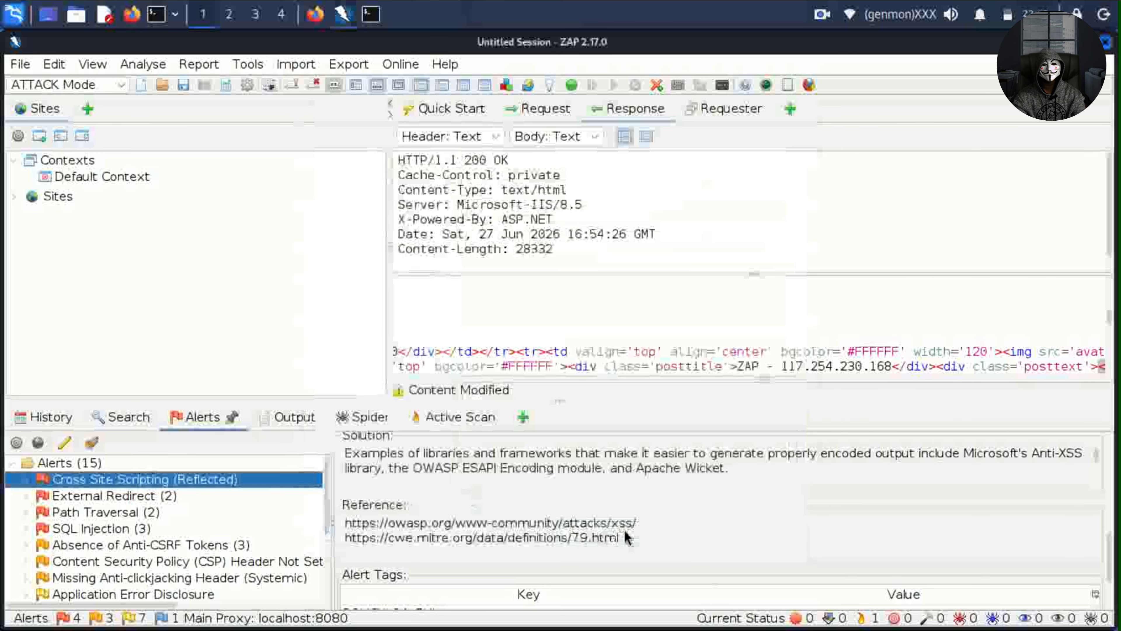
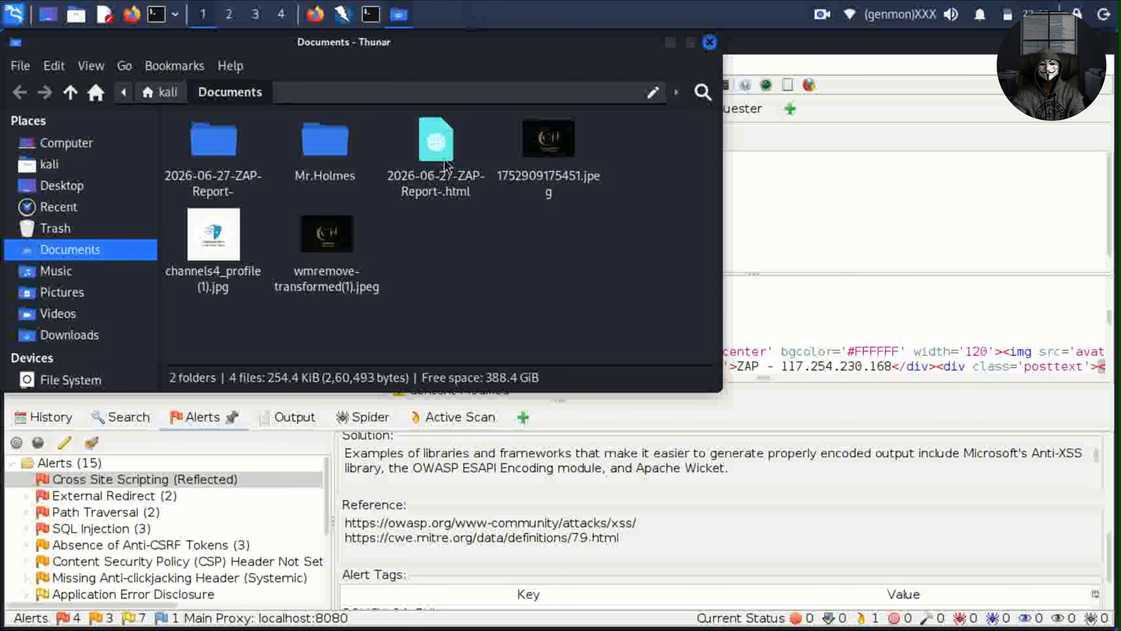
Open 2026-06-27-ZAP-Report-.html from the Documents folder in Firefox.
left_click(438, 185)
left_click(223, 170)
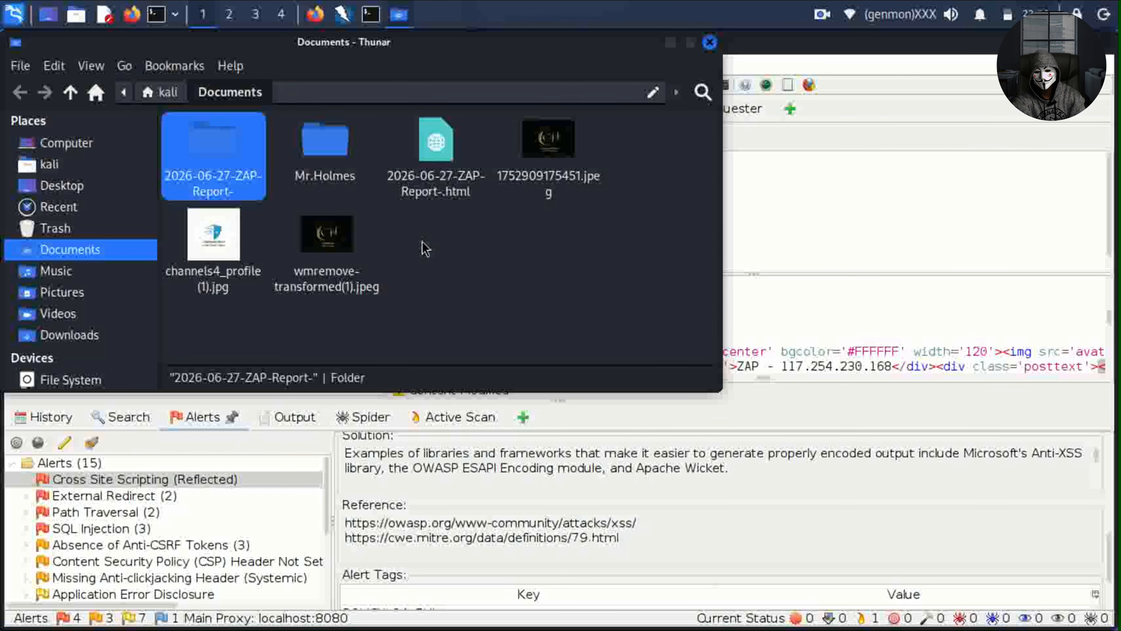
left_click(440, 164)
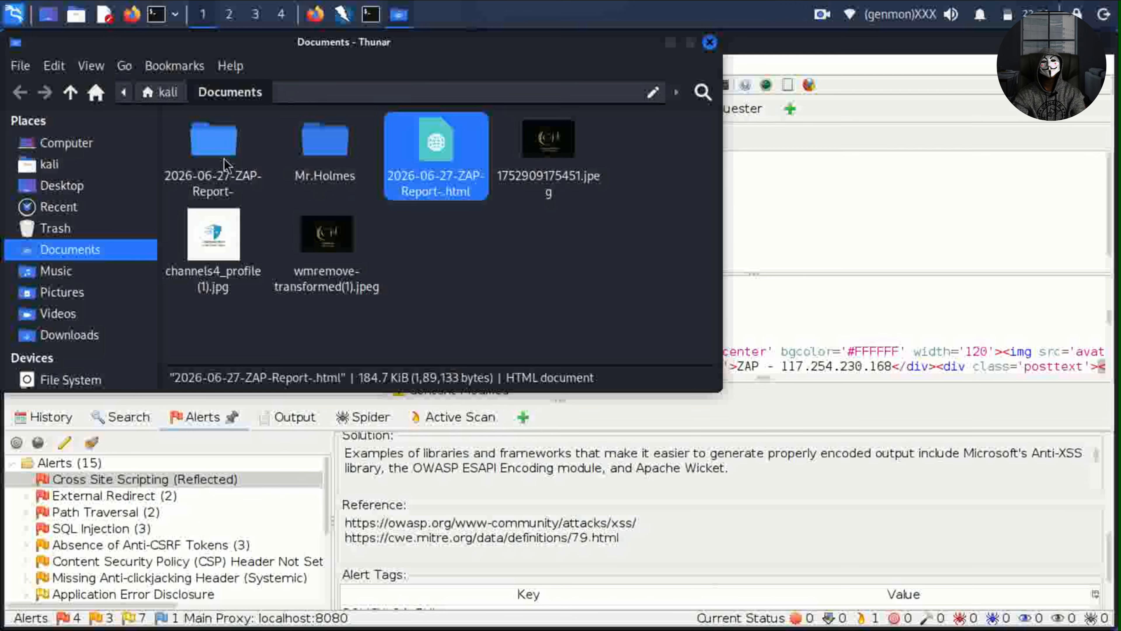
double_click(454, 148)
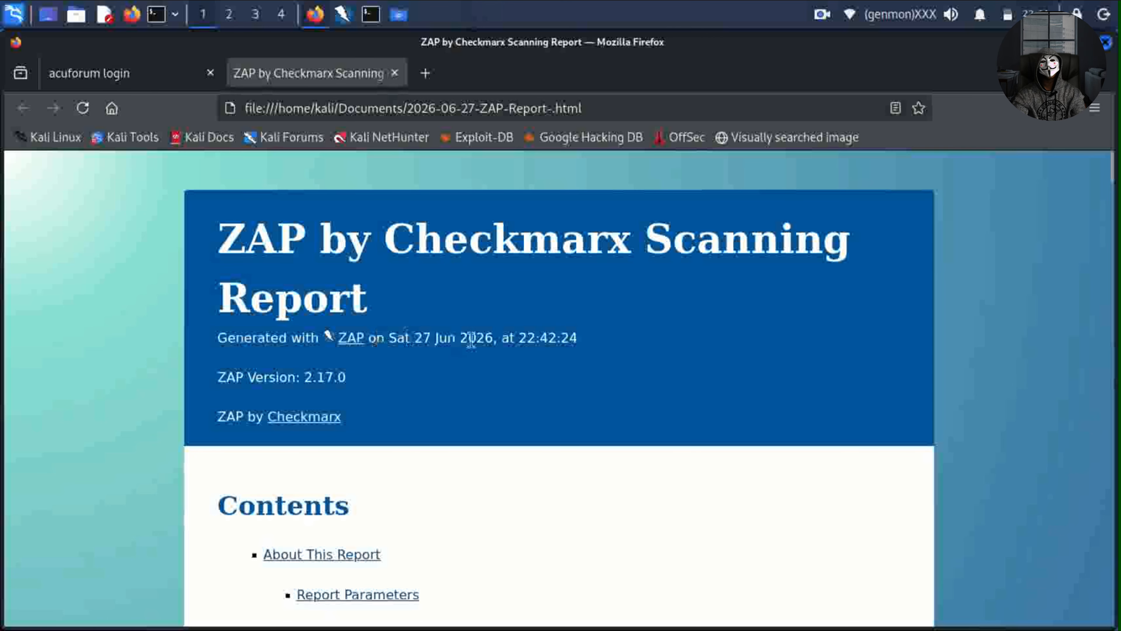
Scroll to the Risk × Confidence table: 15 alerts, 4 high, 3 medium, 7 low, 1 informational.
scroll(333, 576, "down", 4)
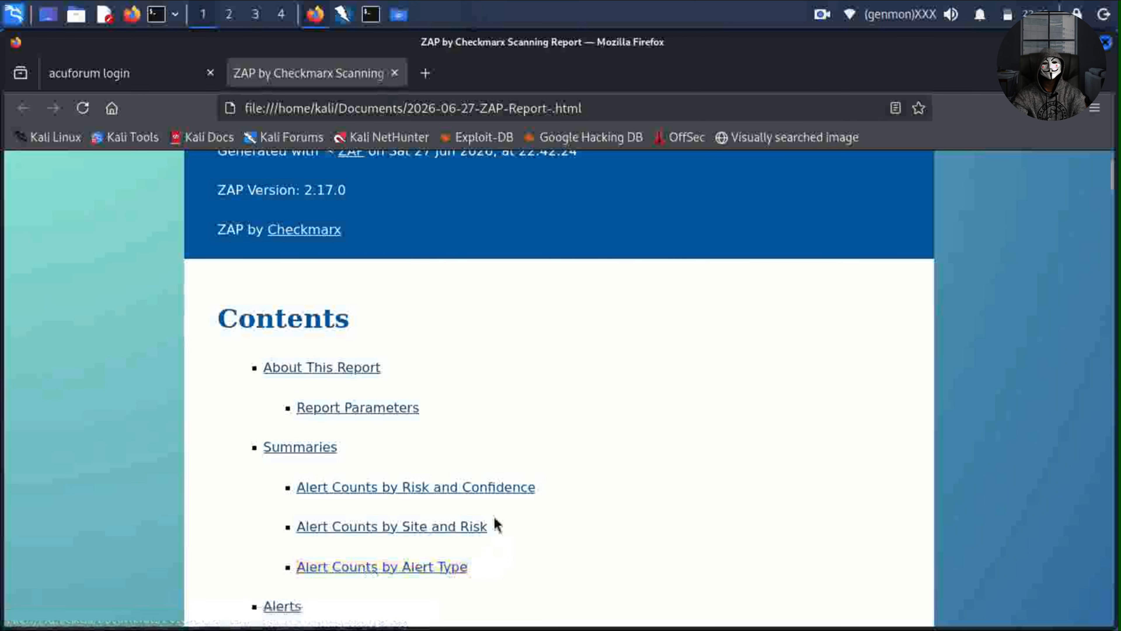
scroll(486, 520, "down", 4)
scroll(484, 519, "down", 4)
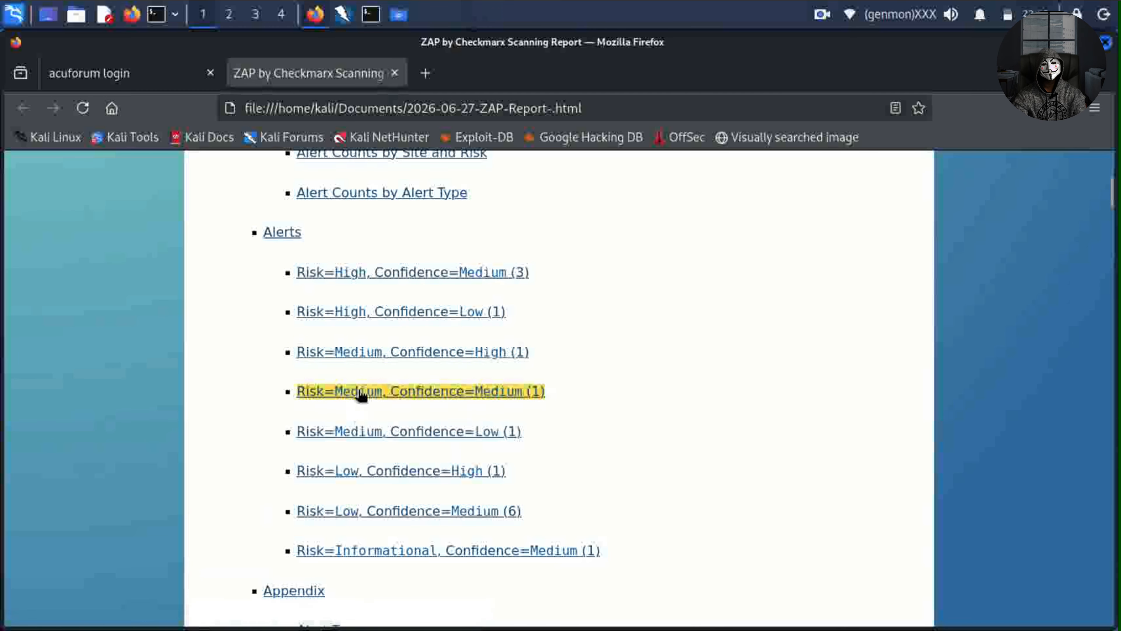
scroll(595, 316, "down", 12)
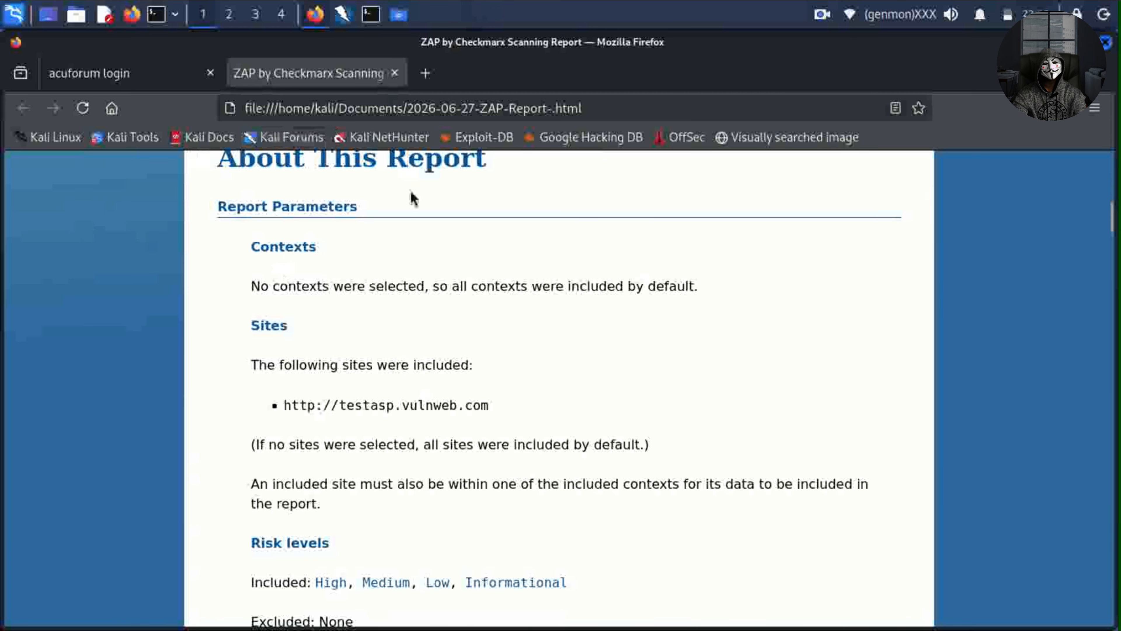
scroll(410, 207, "up", 2)
scroll(476, 463, "down", 4)
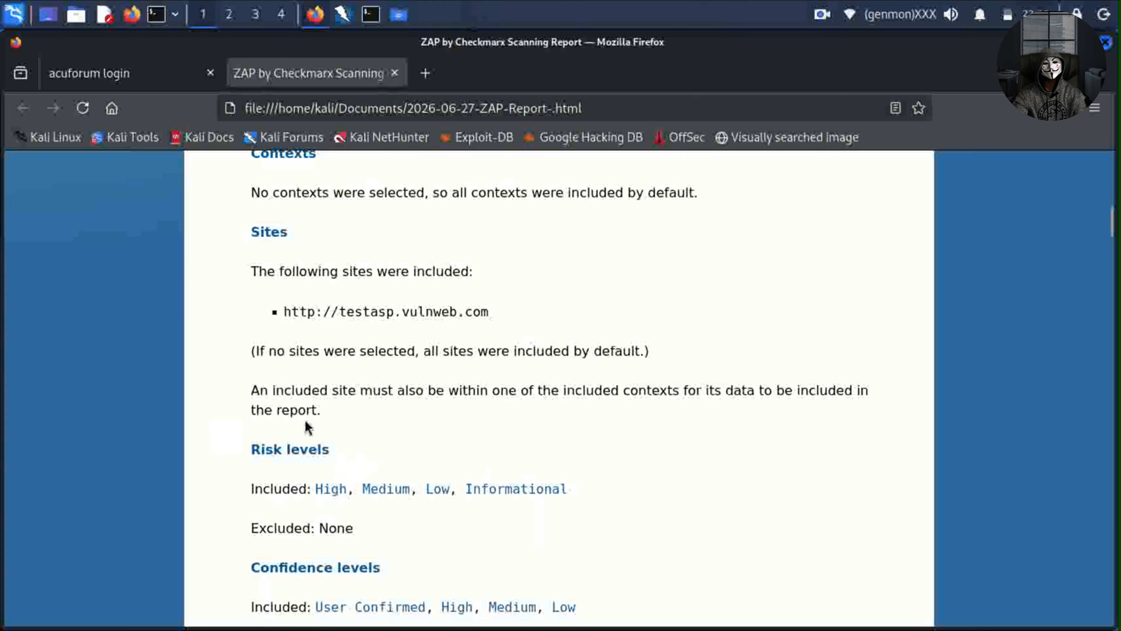
scroll(313, 466, "down", 2)
scroll(312, 441, "down", 10)
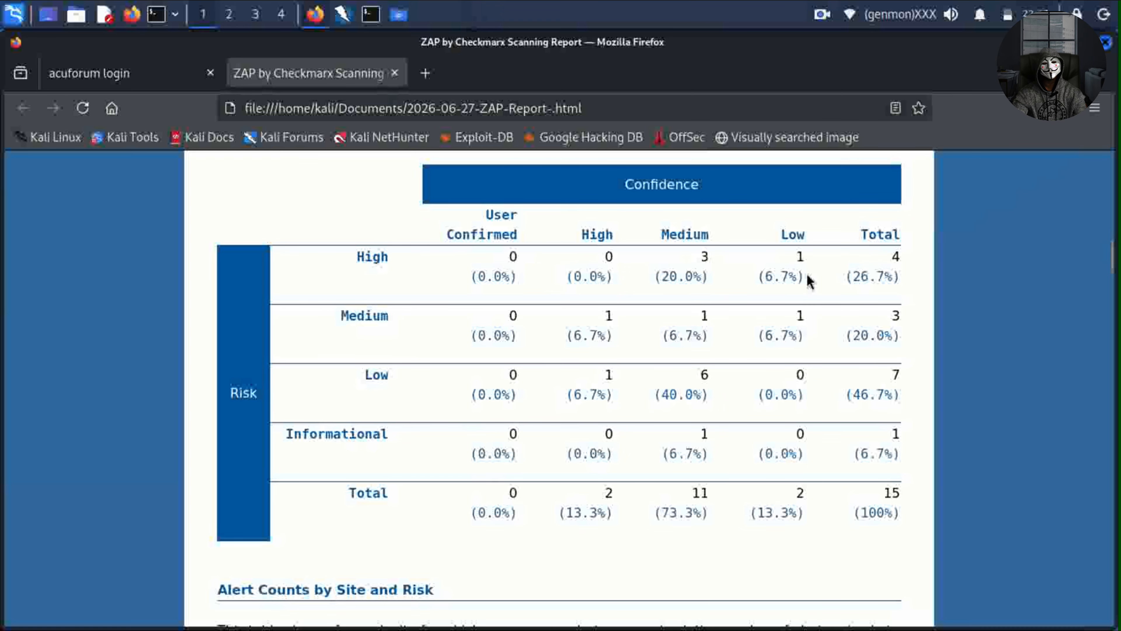
Jump to the CSP Header Not Set alert details in the report.
scroll(807, 281, "down", 10)
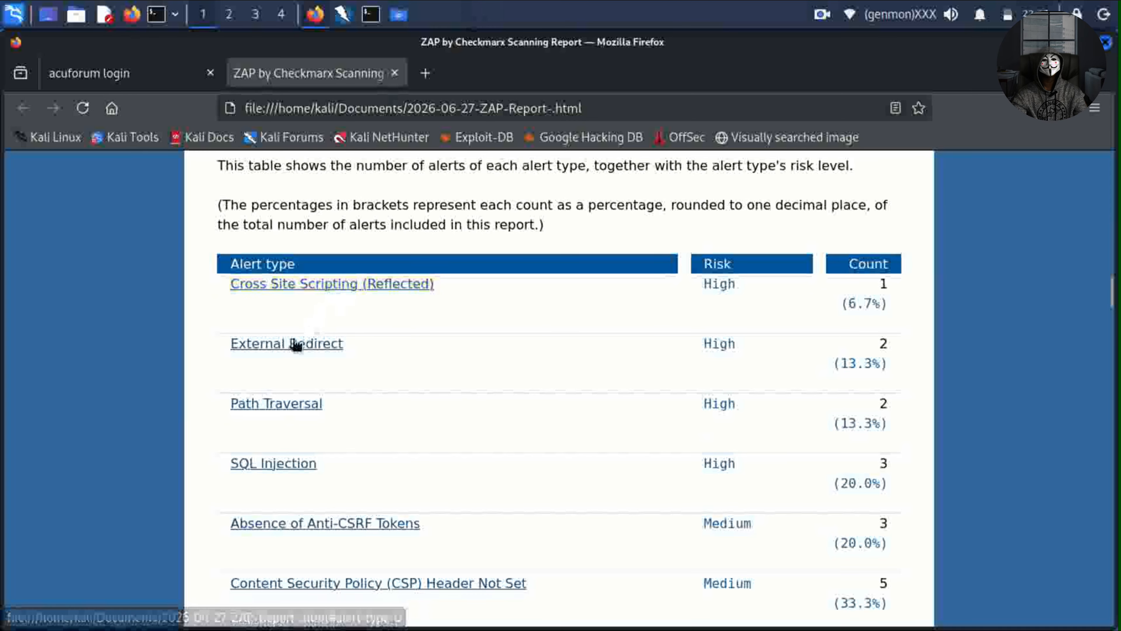
left_click(305, 583)
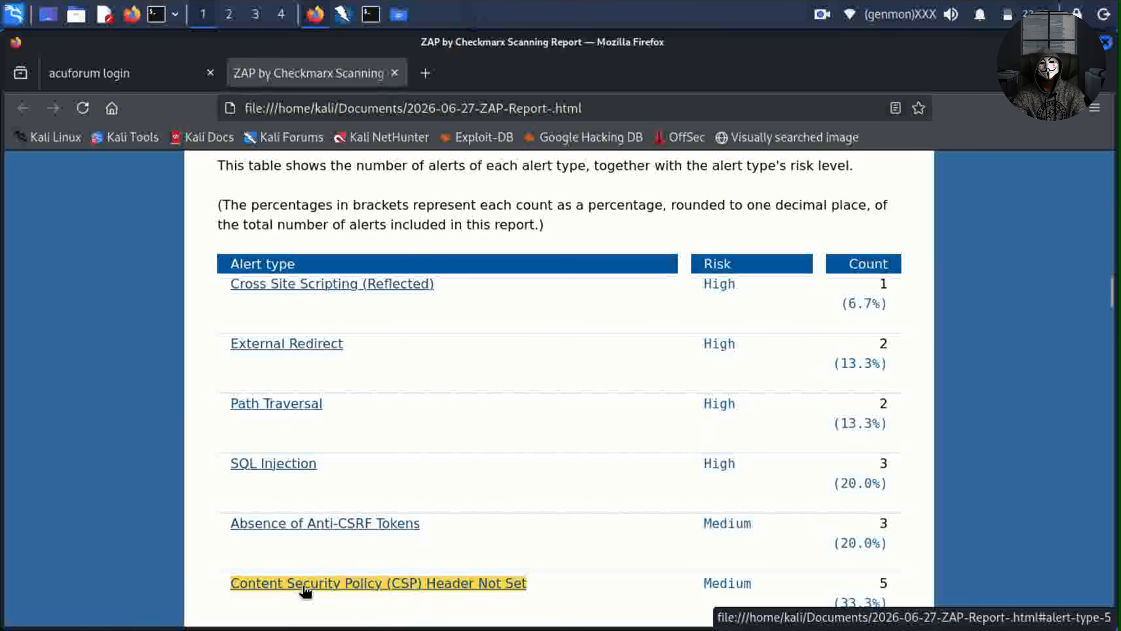
scroll(293, 556, "down", 5)
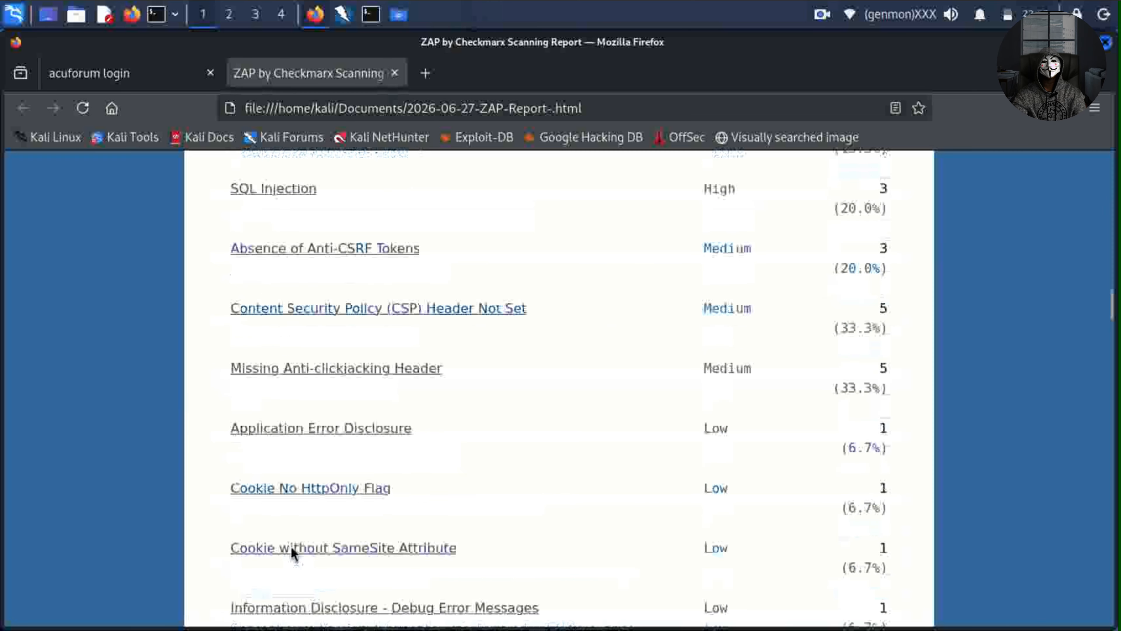
scroll(289, 547, "up", 3)
Review the SQL Injection alert details (CWE 89, WASC 19, active scanner).
left_click(277, 375)
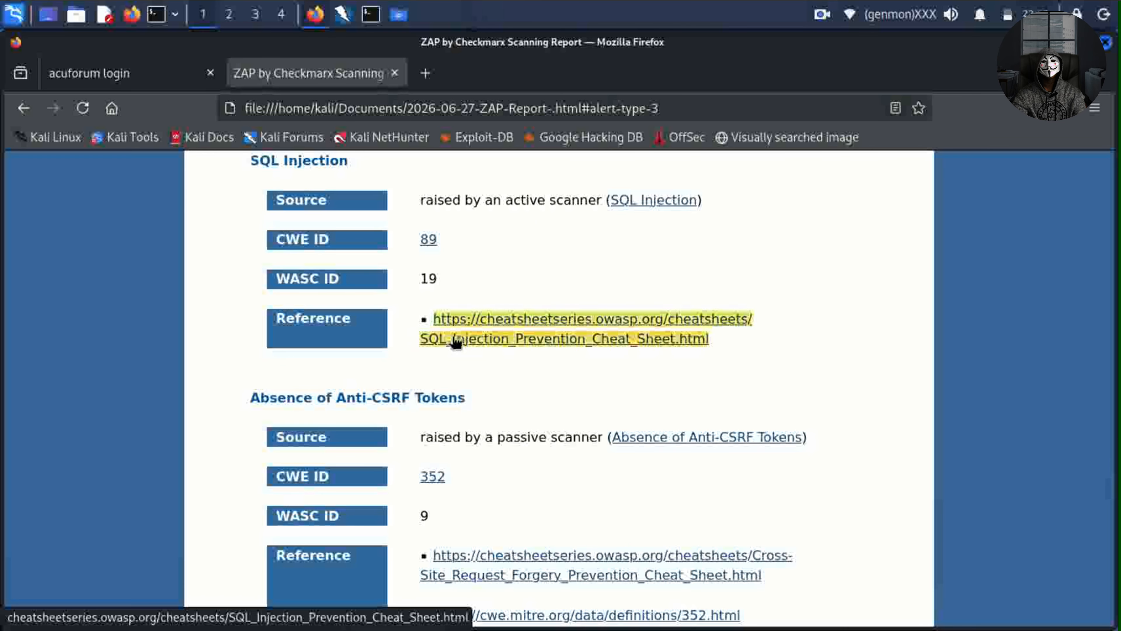
scroll(453, 373, "down", 10)
scroll(450, 315, "up", 20)
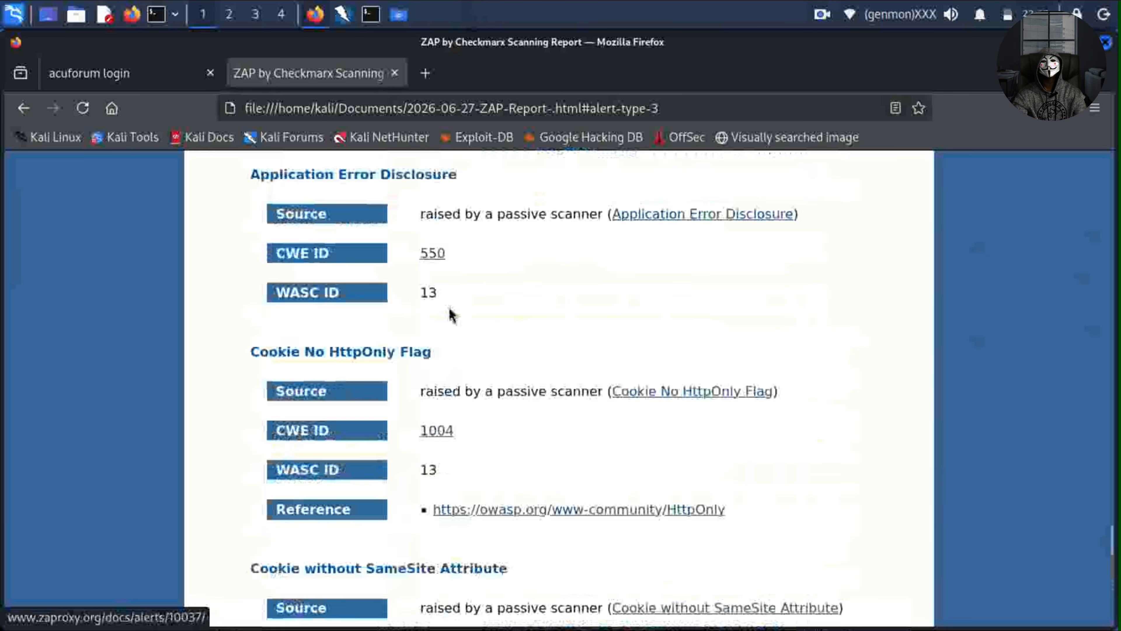
scroll(450, 314, "up", 20)
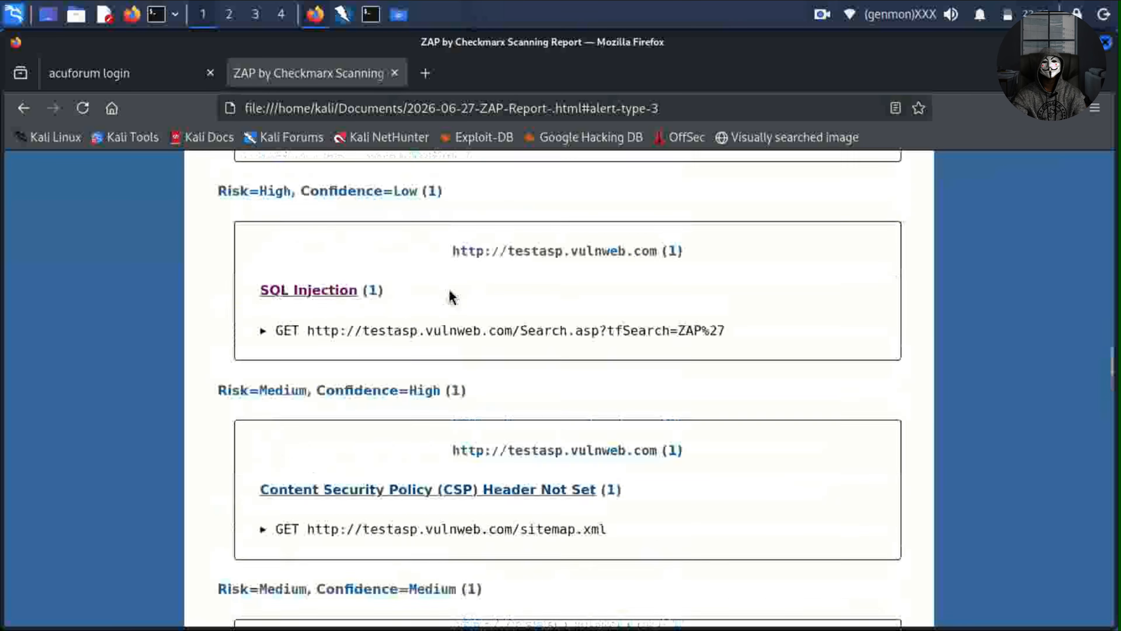
scroll(450, 185, "up", 20)
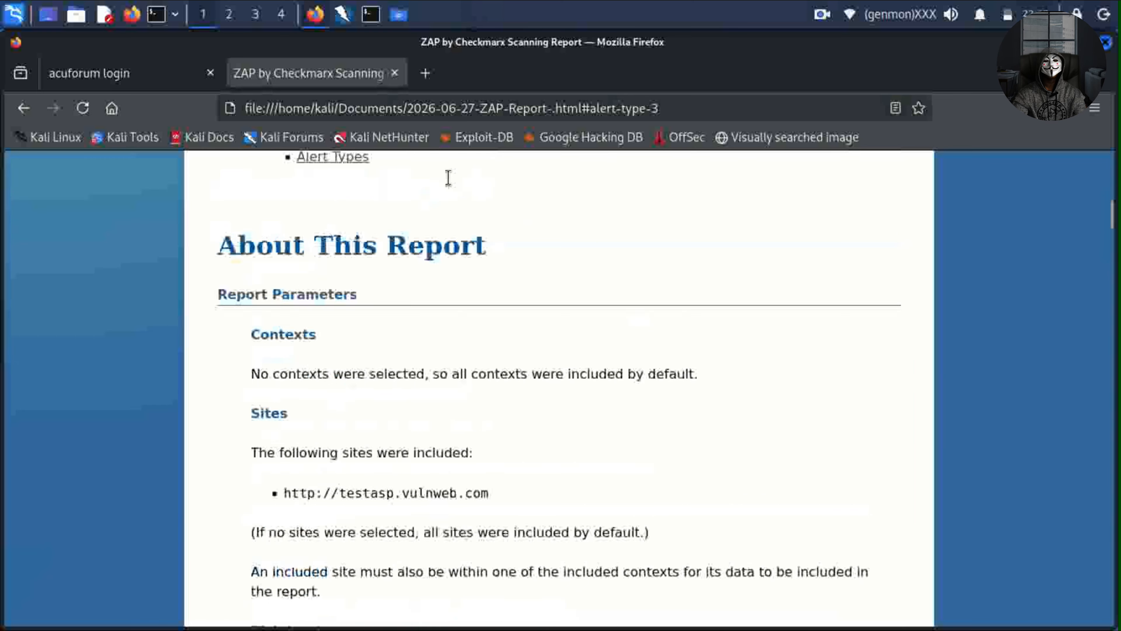
scroll(448, 176, "down", 4)
scroll(440, 202, "up", 3)
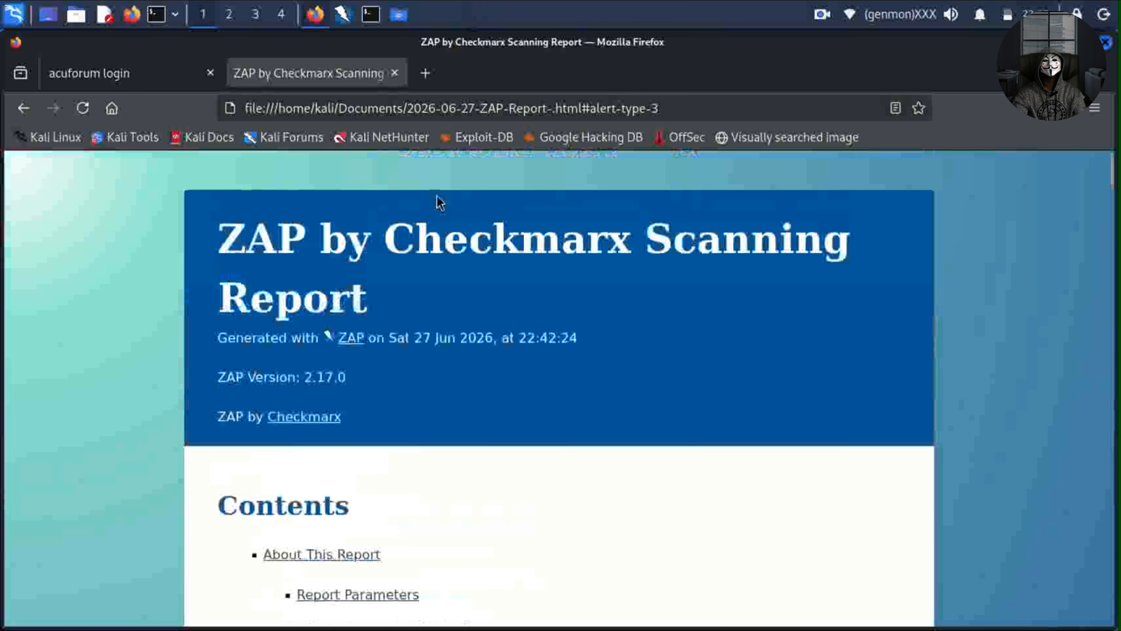
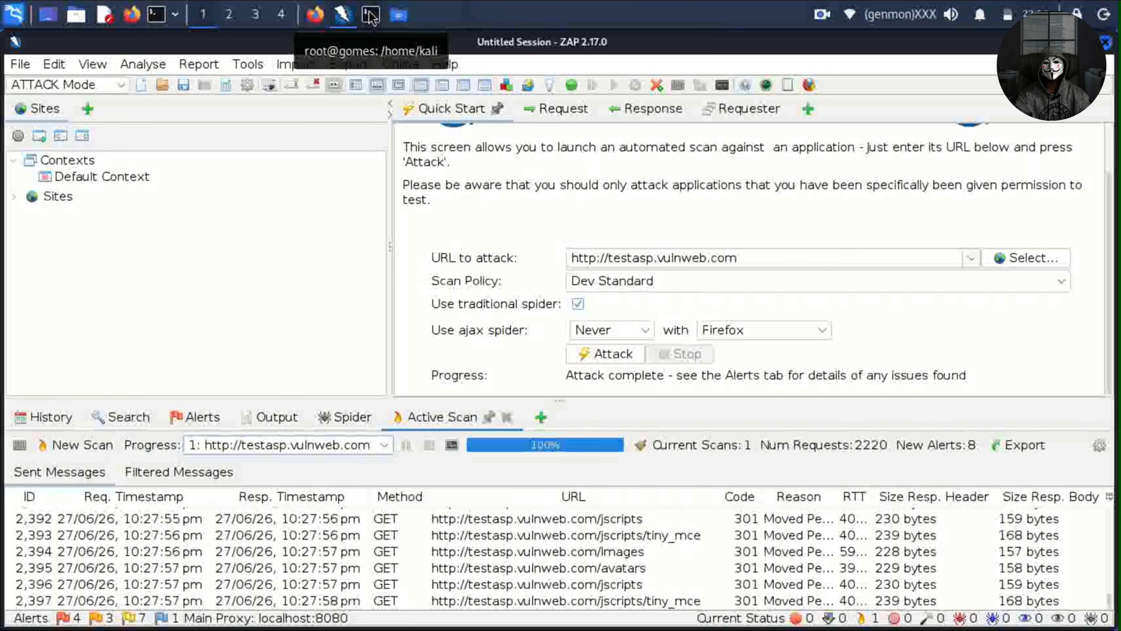
Open a second QTerminal tab and become root there with sudo su.
left_click(371, 16)
left_click(22, 64)
left_click(50, 86)
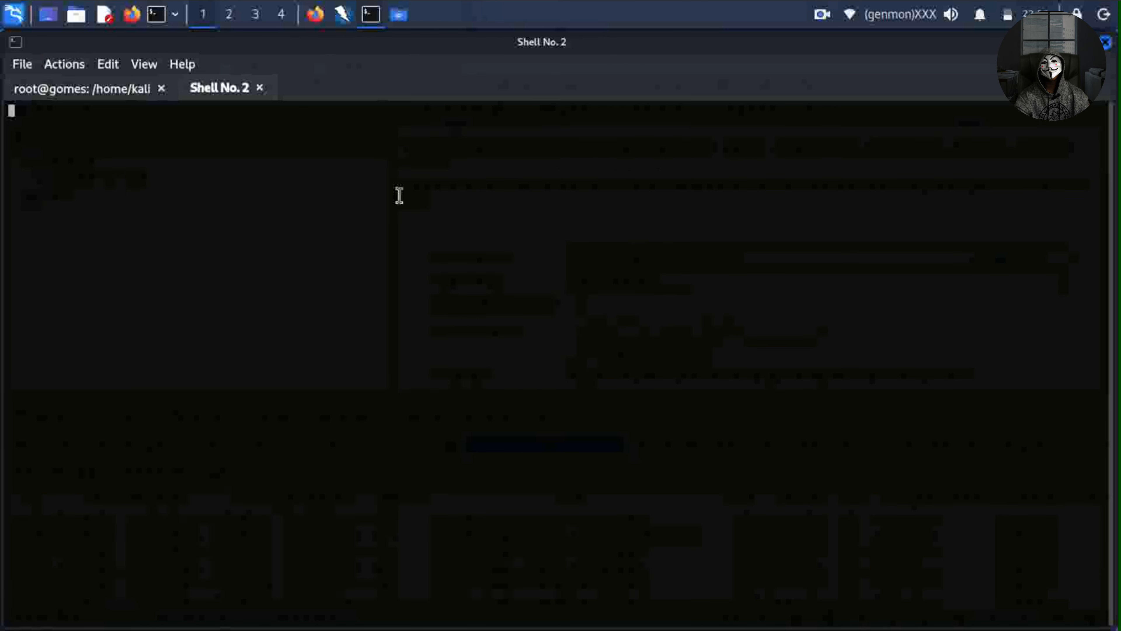
type("sudo su")
key("Return")
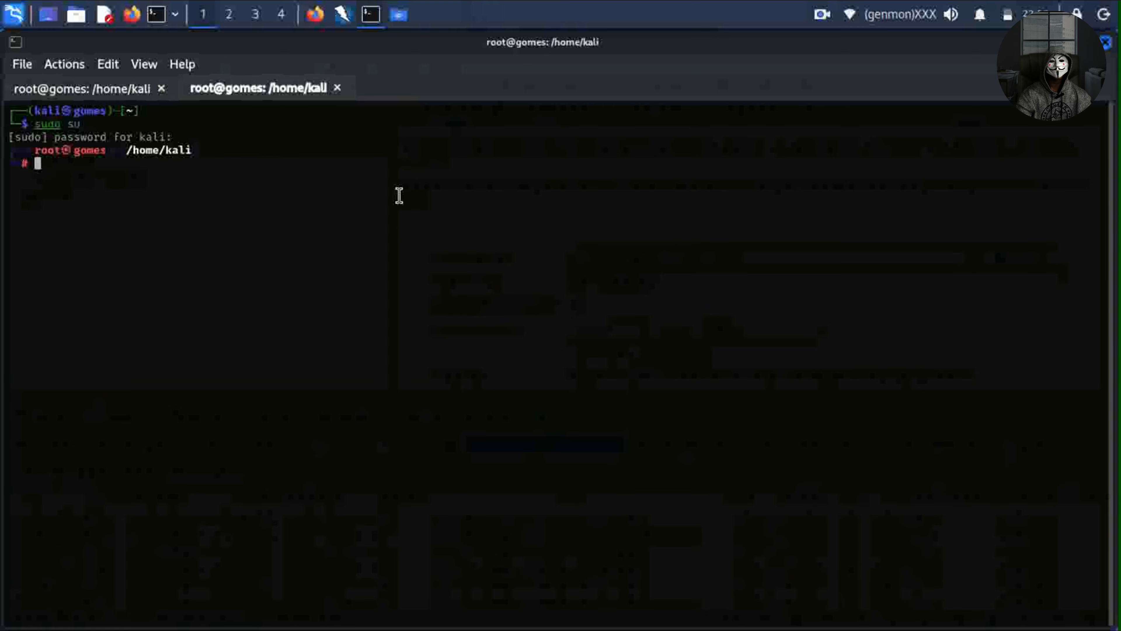
Run apt install tor, confirming tor 0.4.9.9-1 is already the newest version.
type("apt install tor")
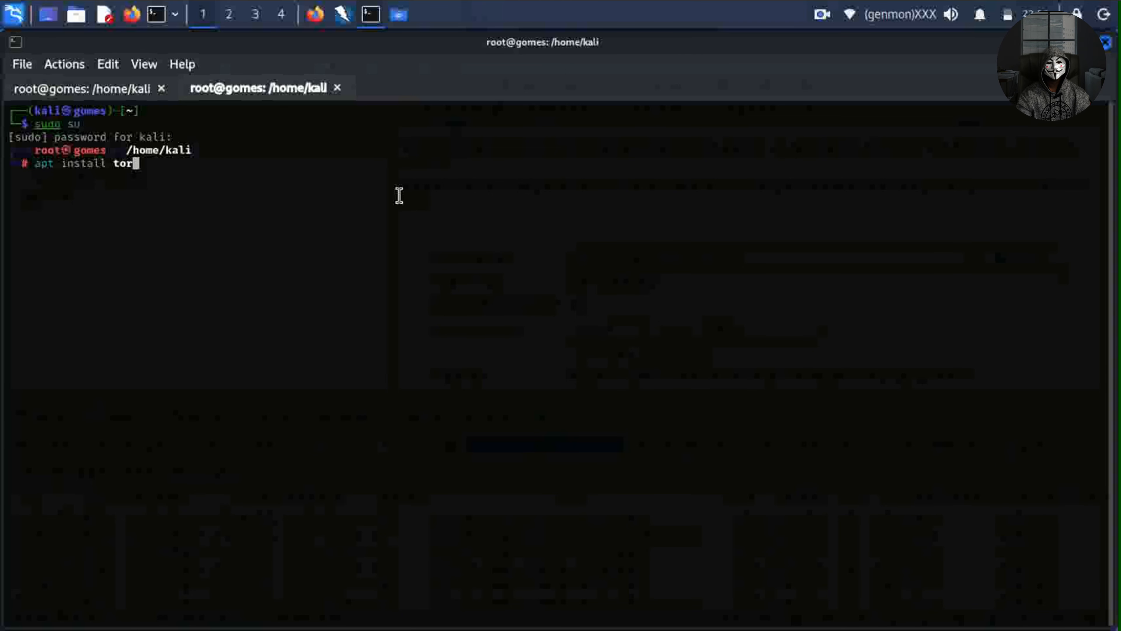
key("Return")
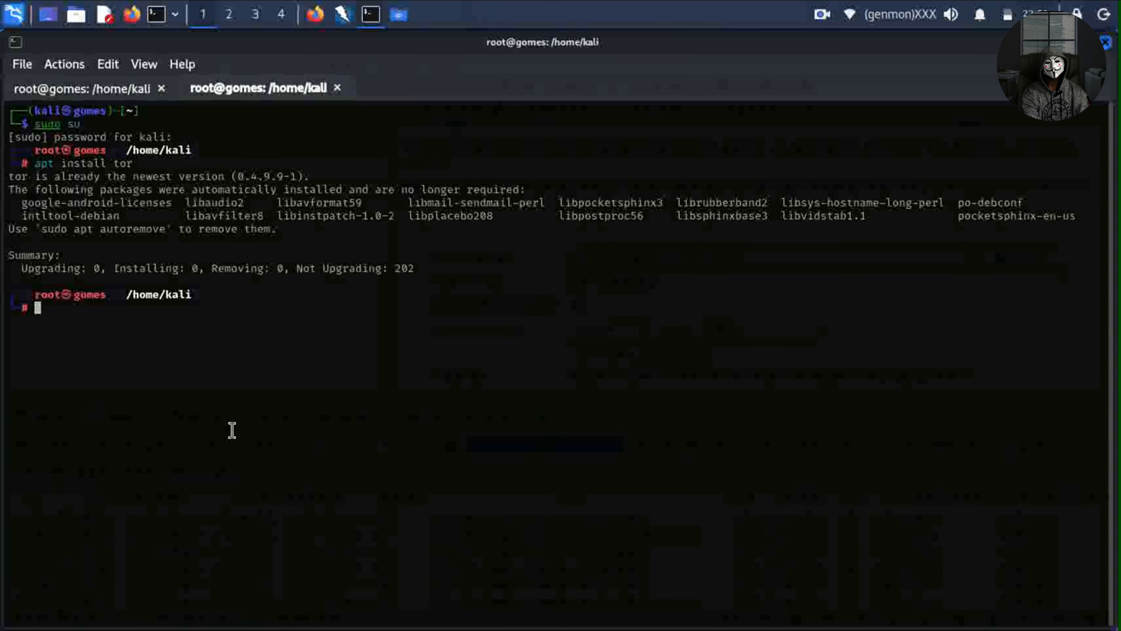
Launch tor and highlight its Socks listener address 127.0.0.1:9050 in the startup log.
type("tor")
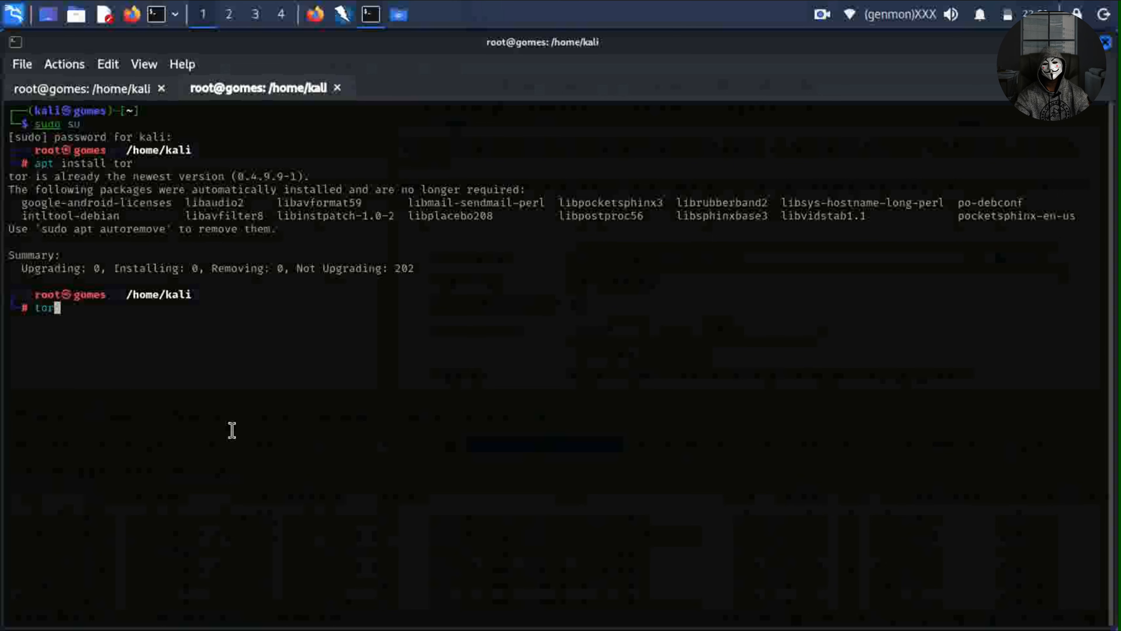
key("Return")
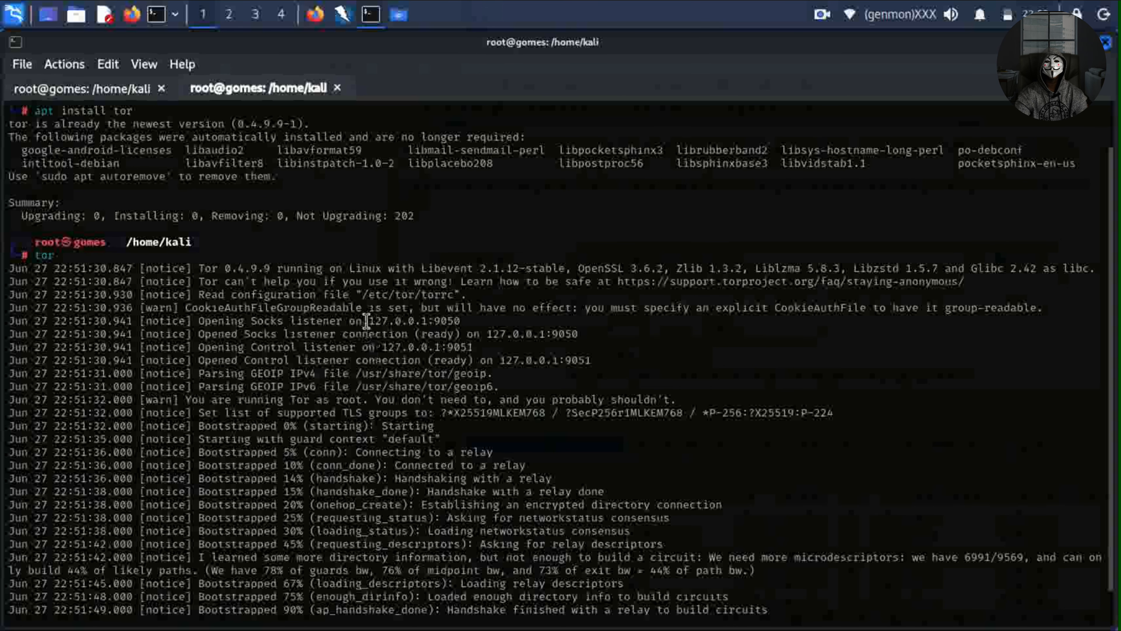
left_click_drag(368, 322, 468, 321)
left_click(432, 325)
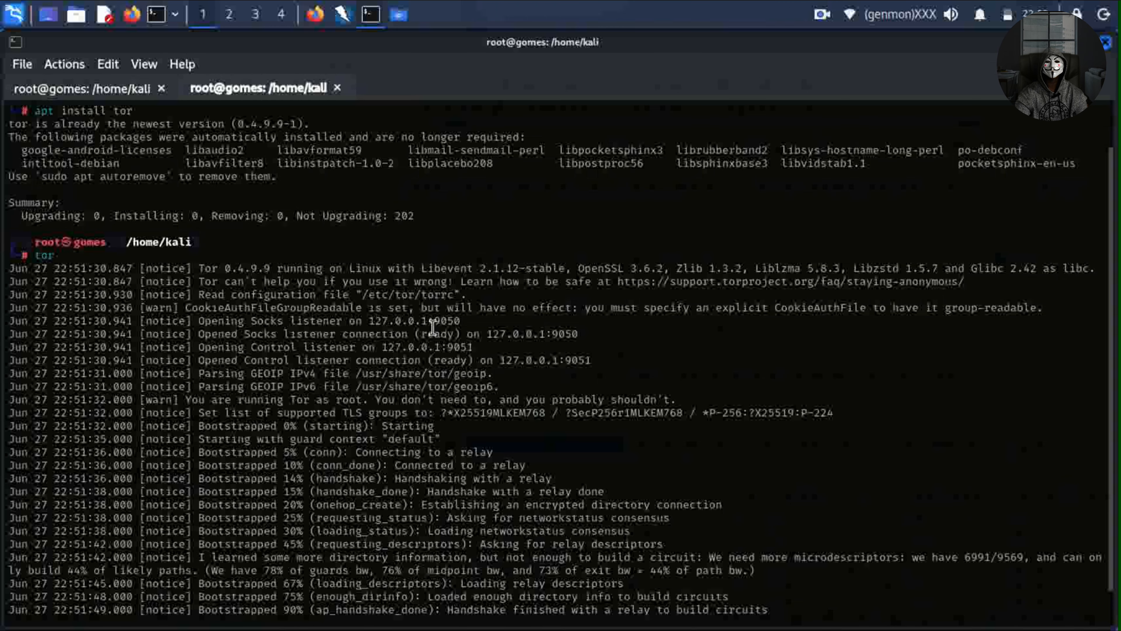
left_click_drag(367, 322, 470, 317)
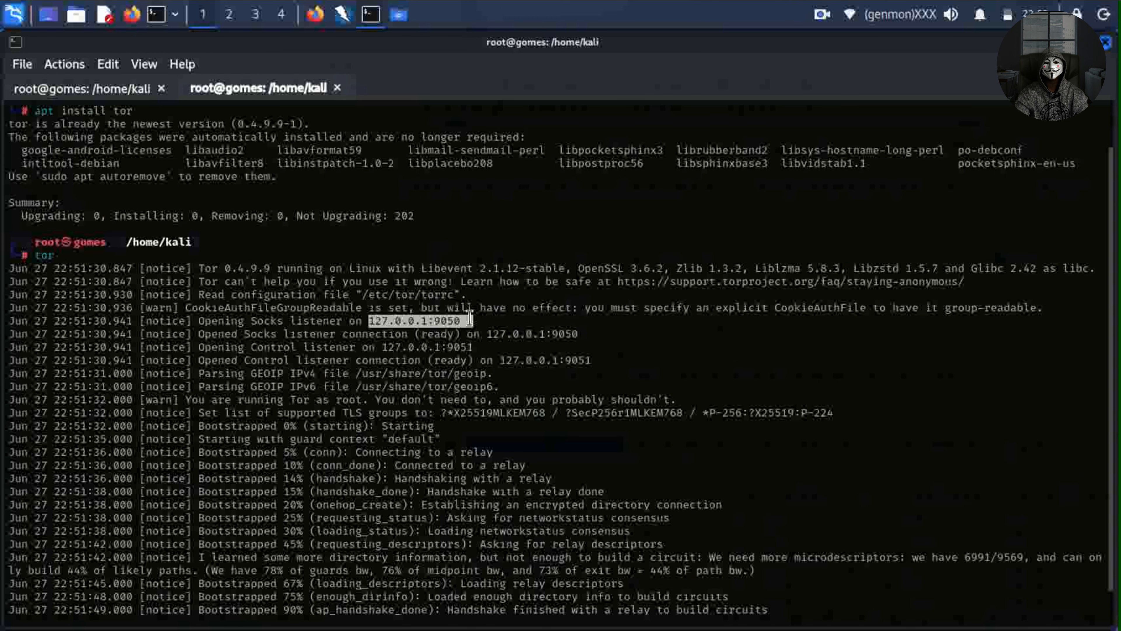
left_click(469, 317)
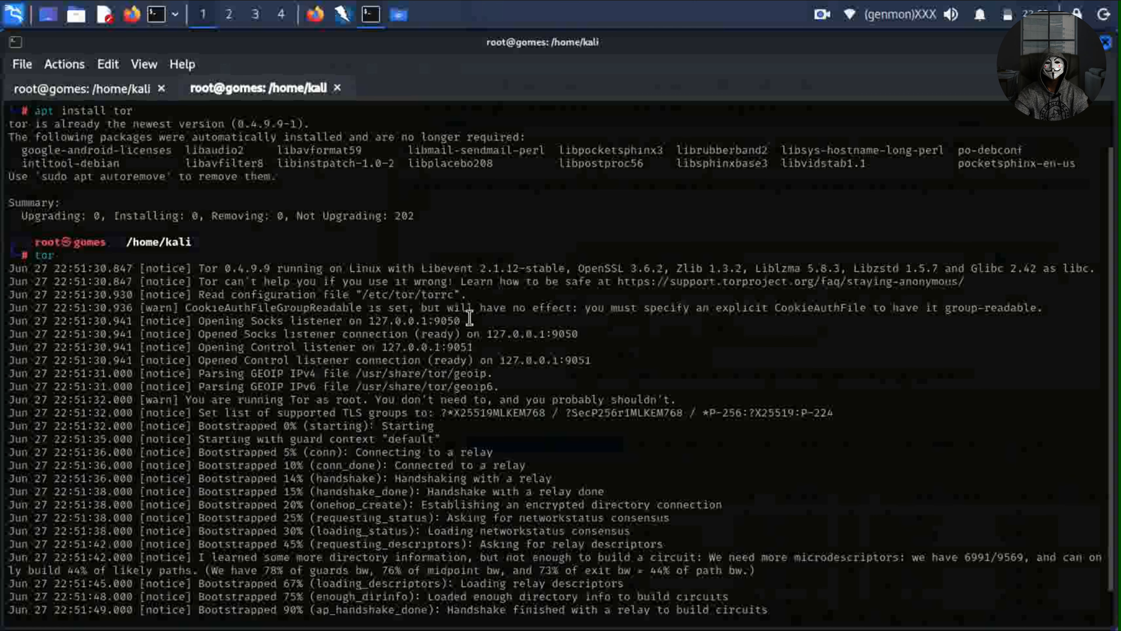
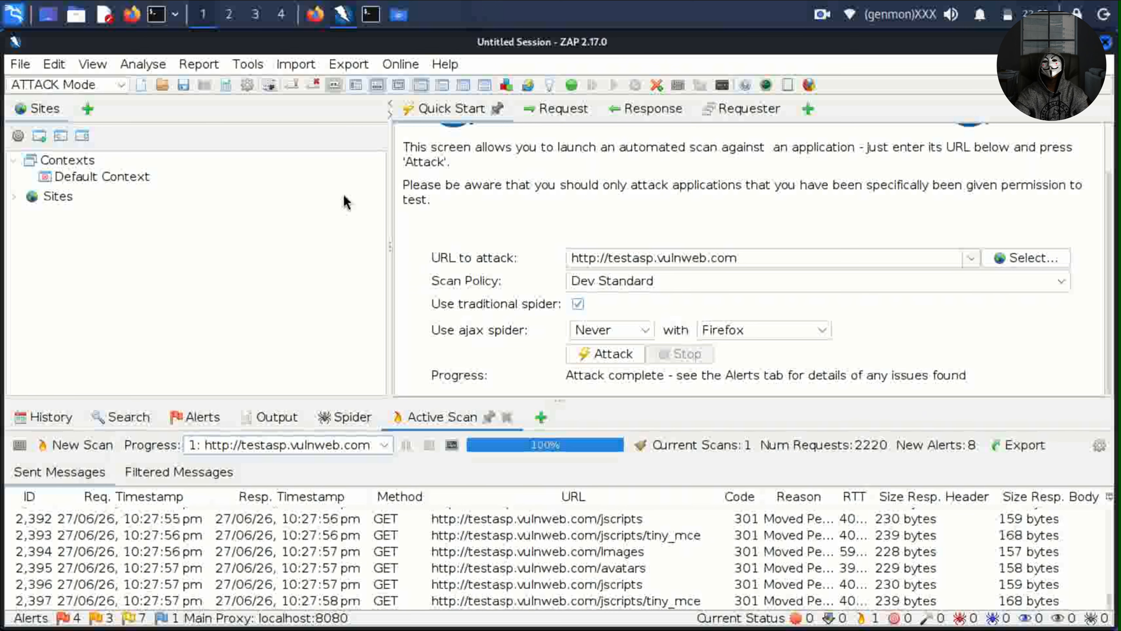
Open ZAP's Tools menu after the attack on testasp.vulnweb.com finishes.
left_click(246, 65)
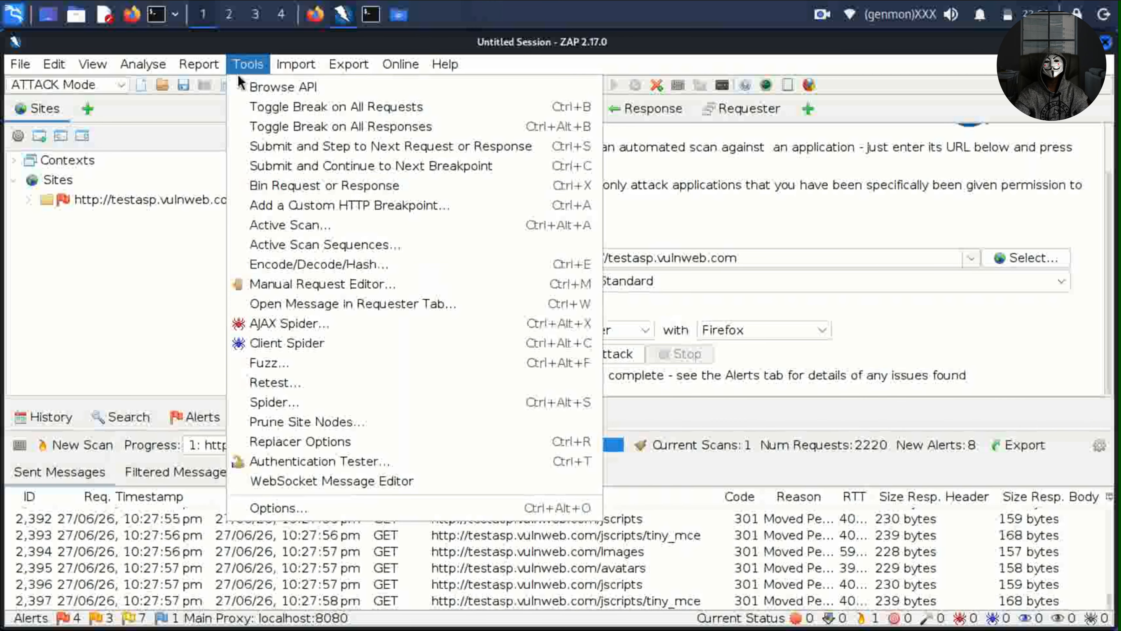
Show the Options > Network > Connection SOCKS Proxy settings, currently disabled at localhost:1080.
left_click(297, 512)
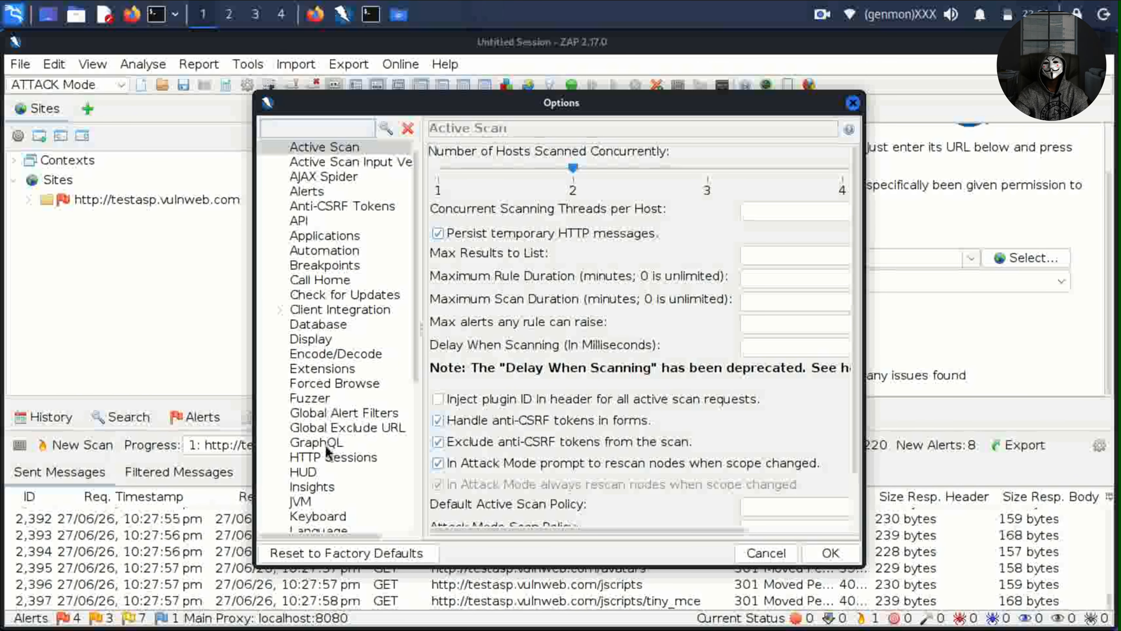
scroll(313, 513, "down", 3)
left_click(282, 416)
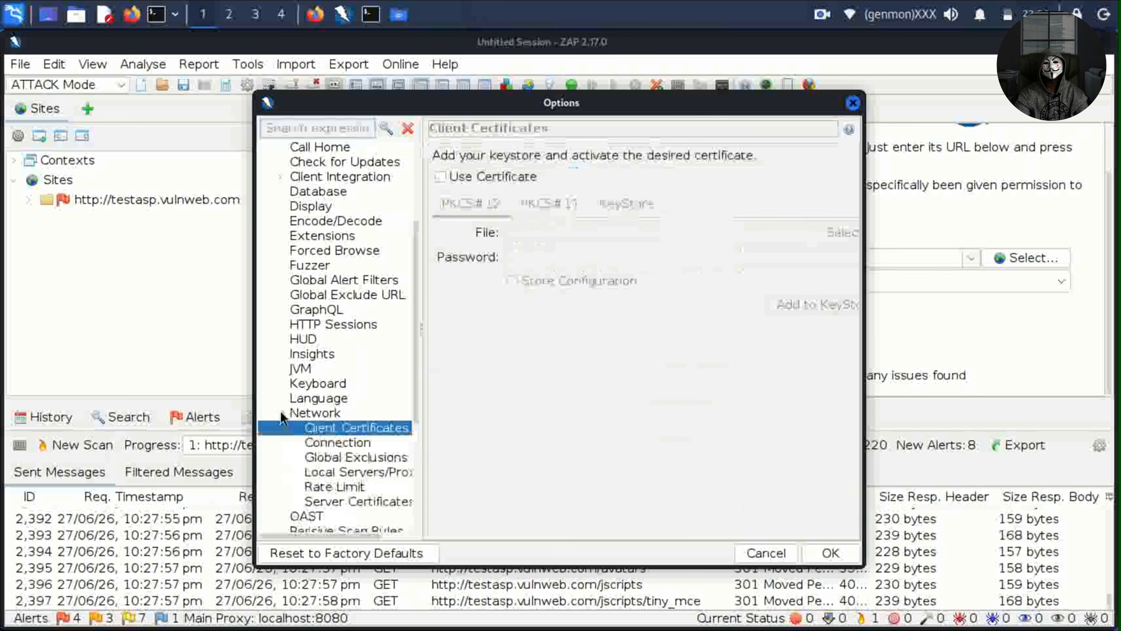
left_click(322, 443)
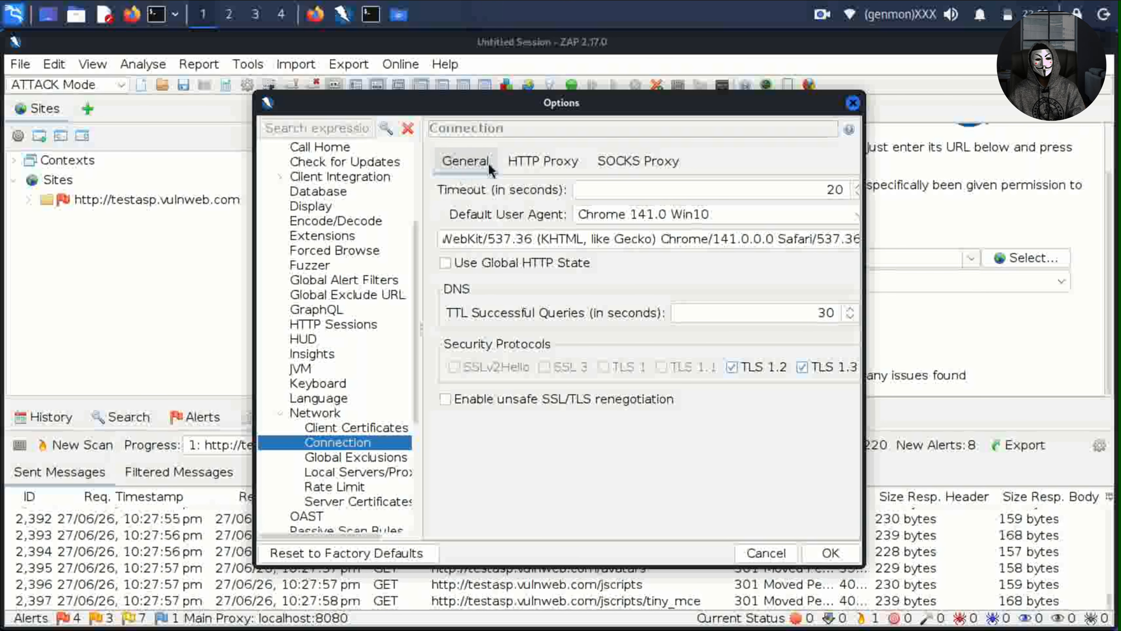
left_click(546, 160)
left_click(626, 161)
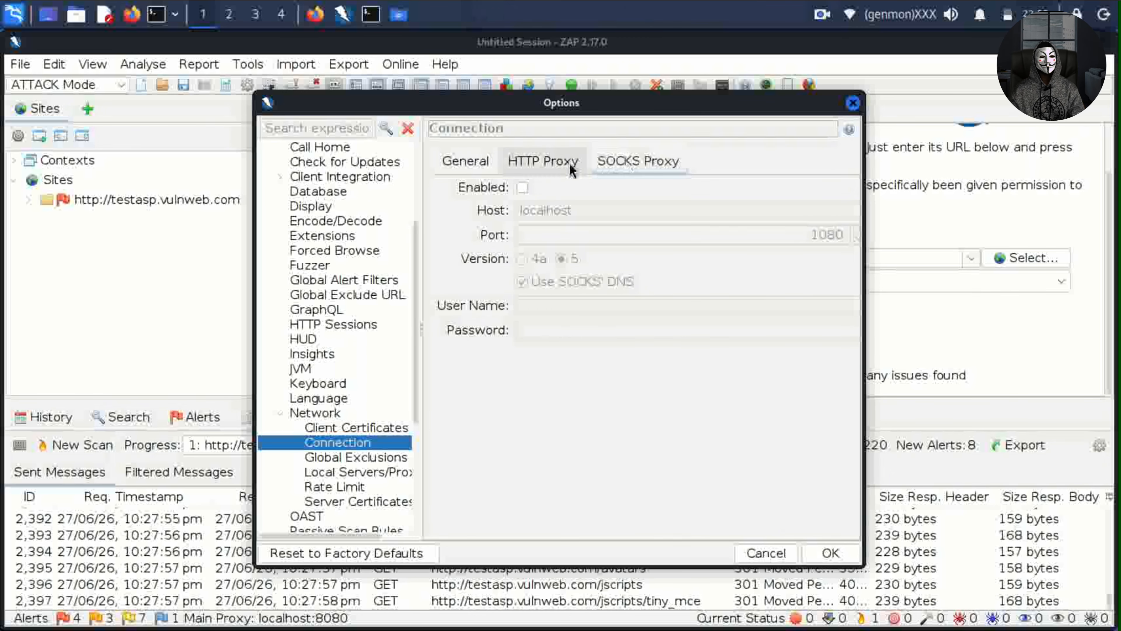
Enable the SOCKS proxy with host 127.0.0.1 and port 9050, and save with OK.
left_click(523, 187)
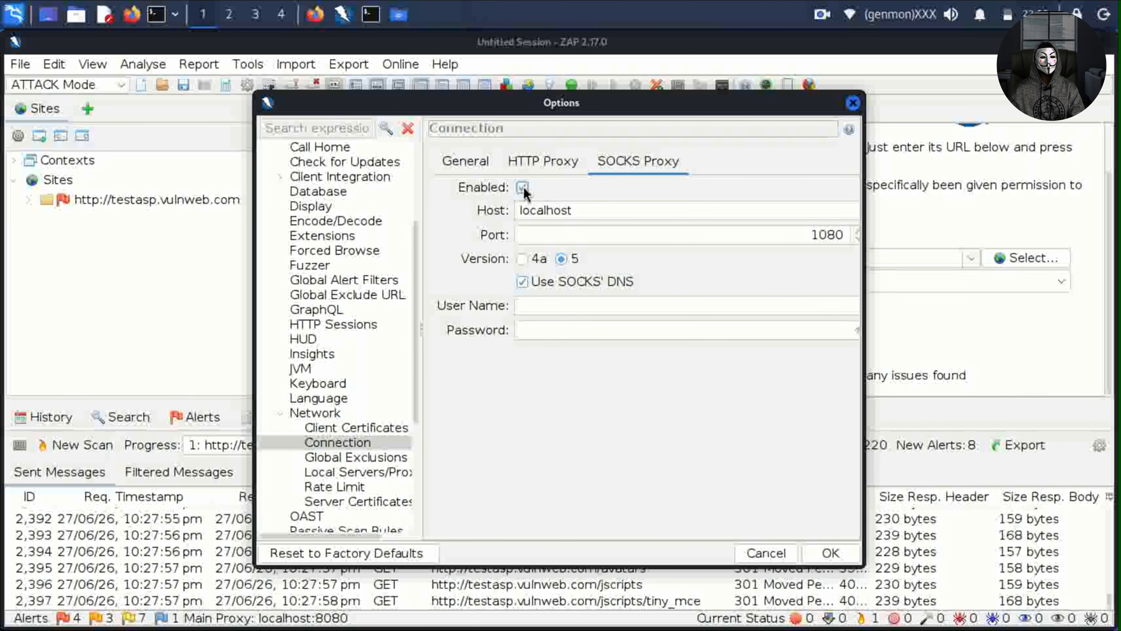
left_click_drag(582, 210, 511, 204)
type("1")
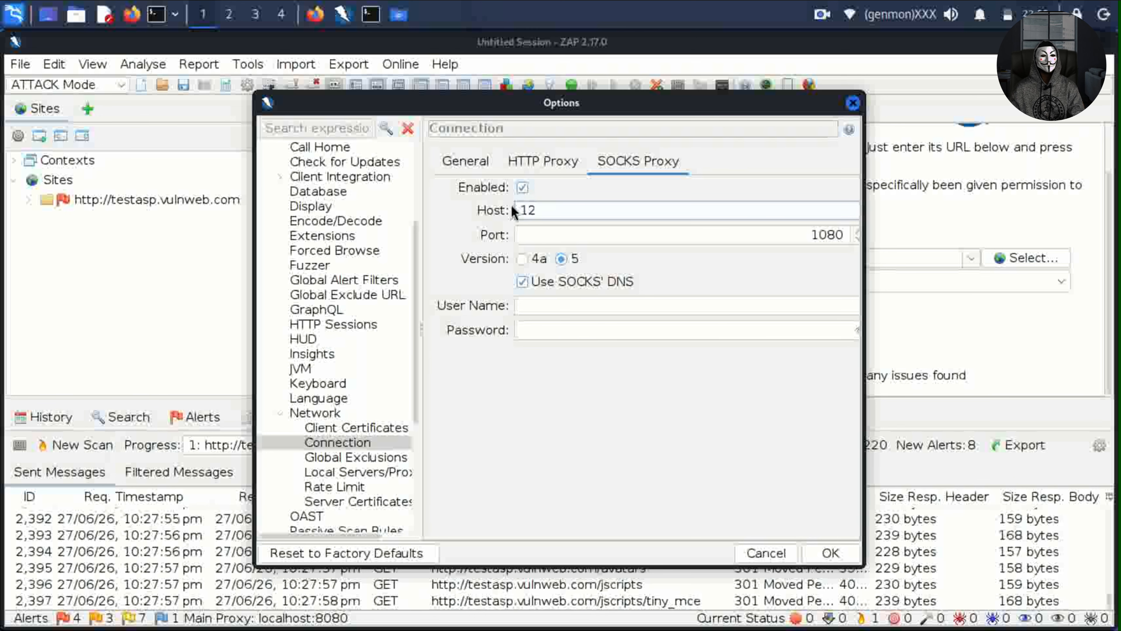
type("27.")
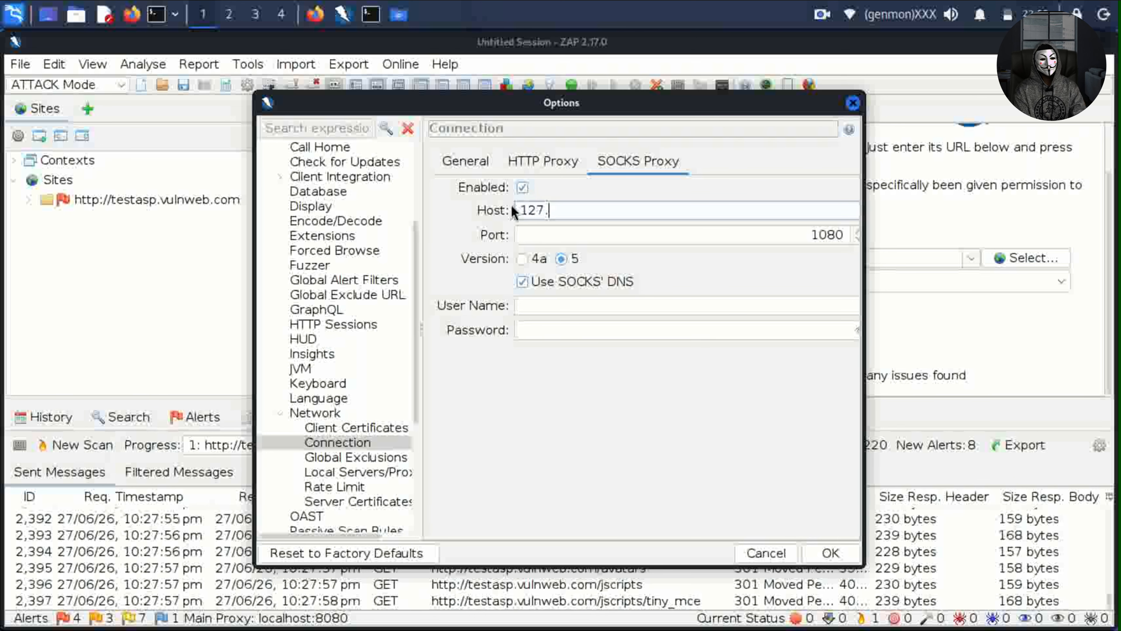
type("0.0.1")
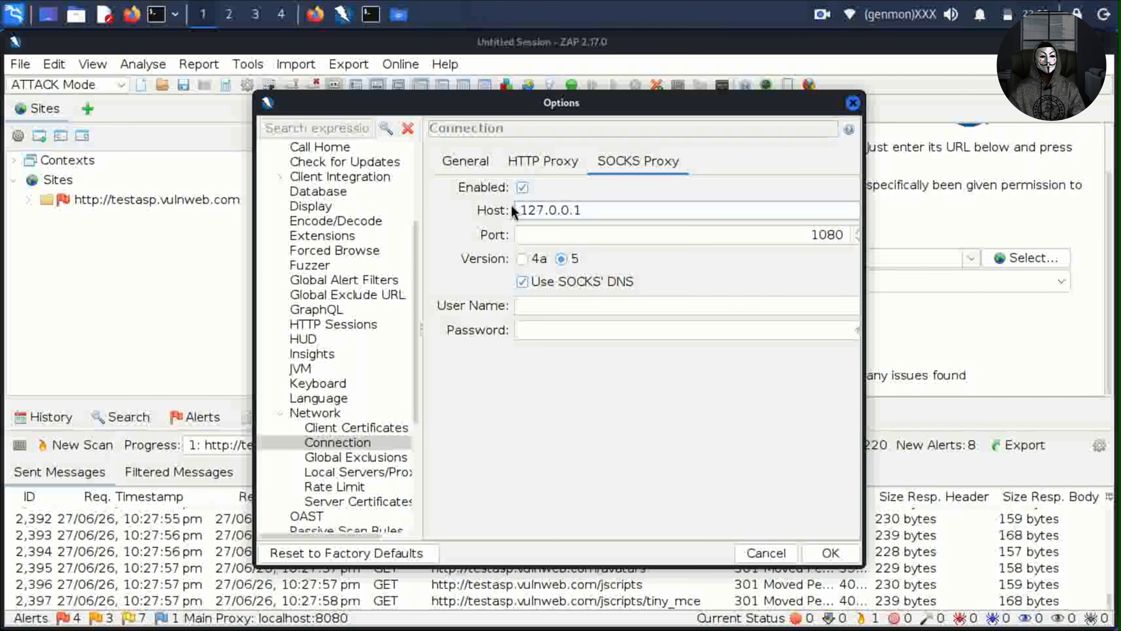
double_click(853, 234)
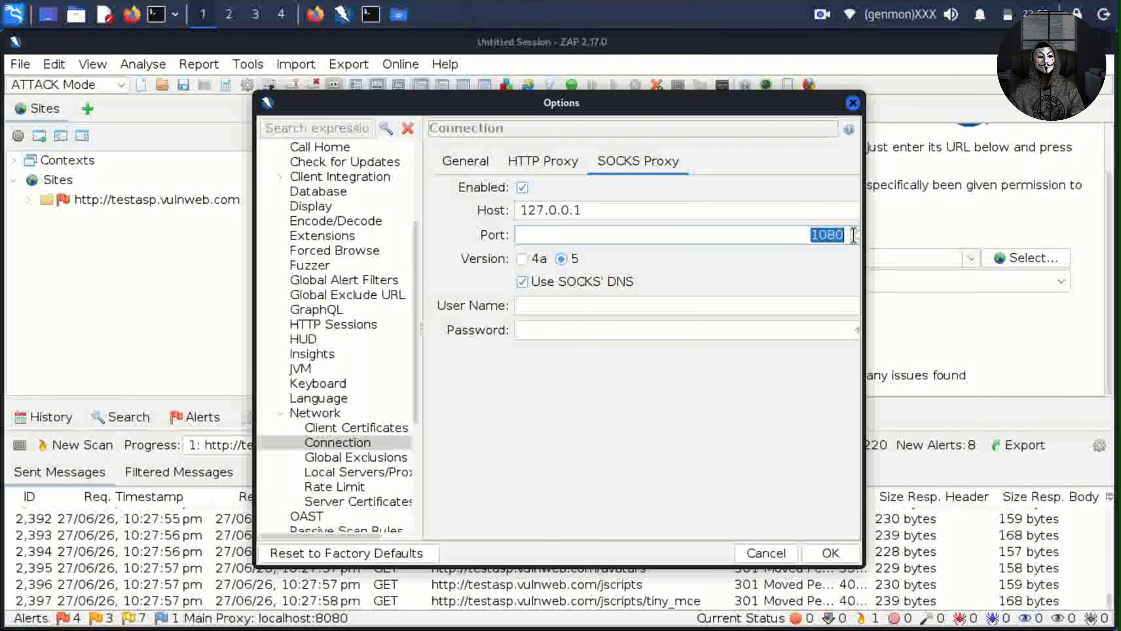
type("90")
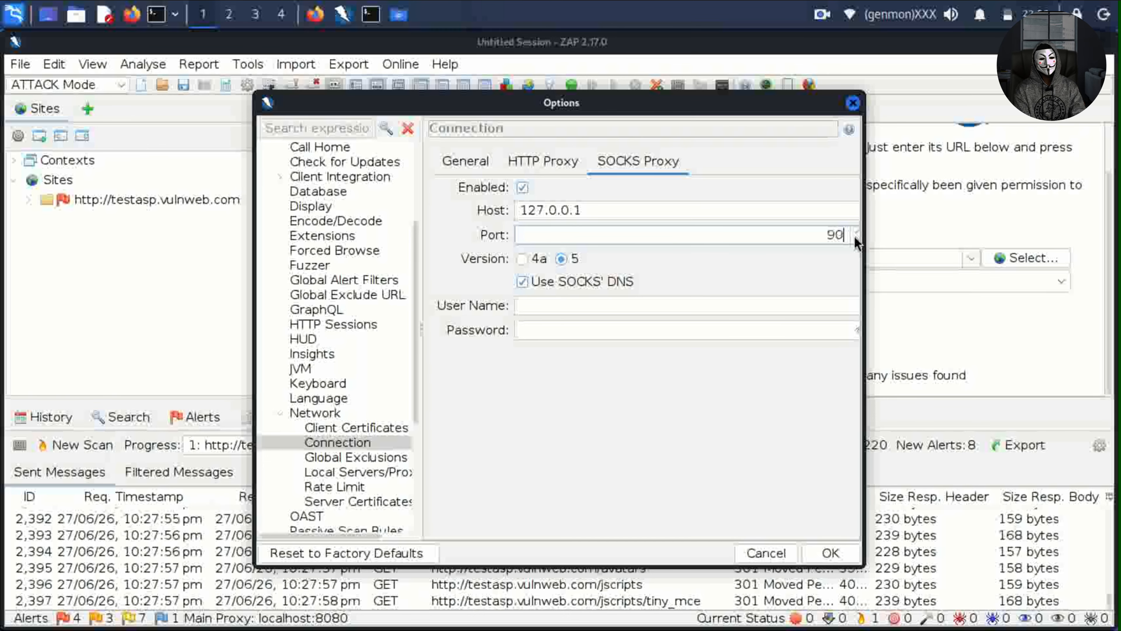
type("50")
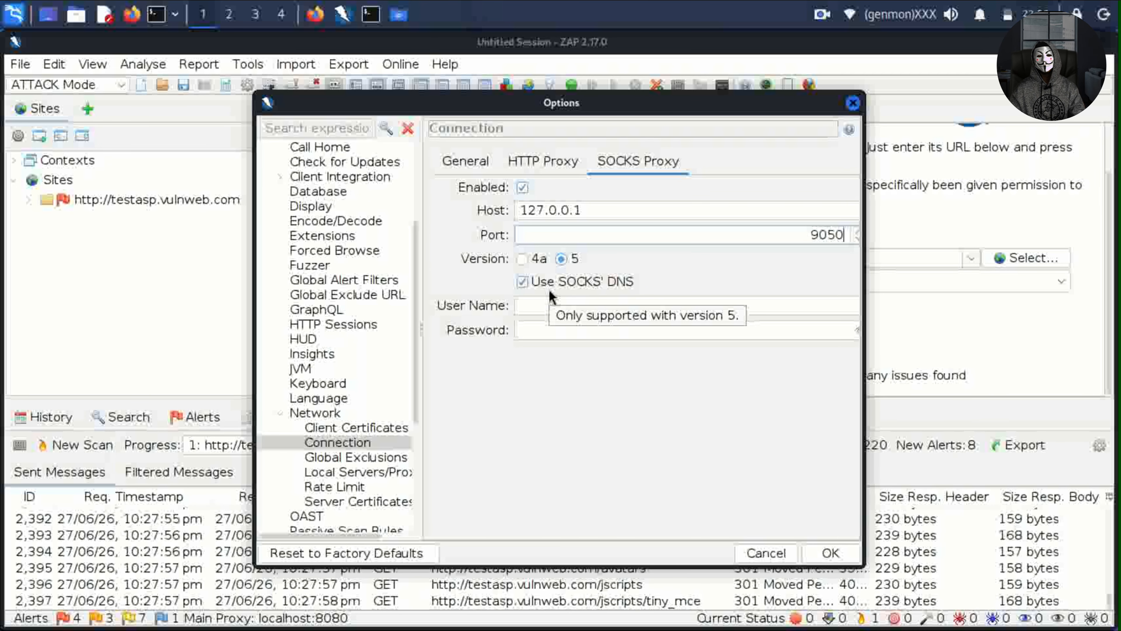
left_click(836, 552)
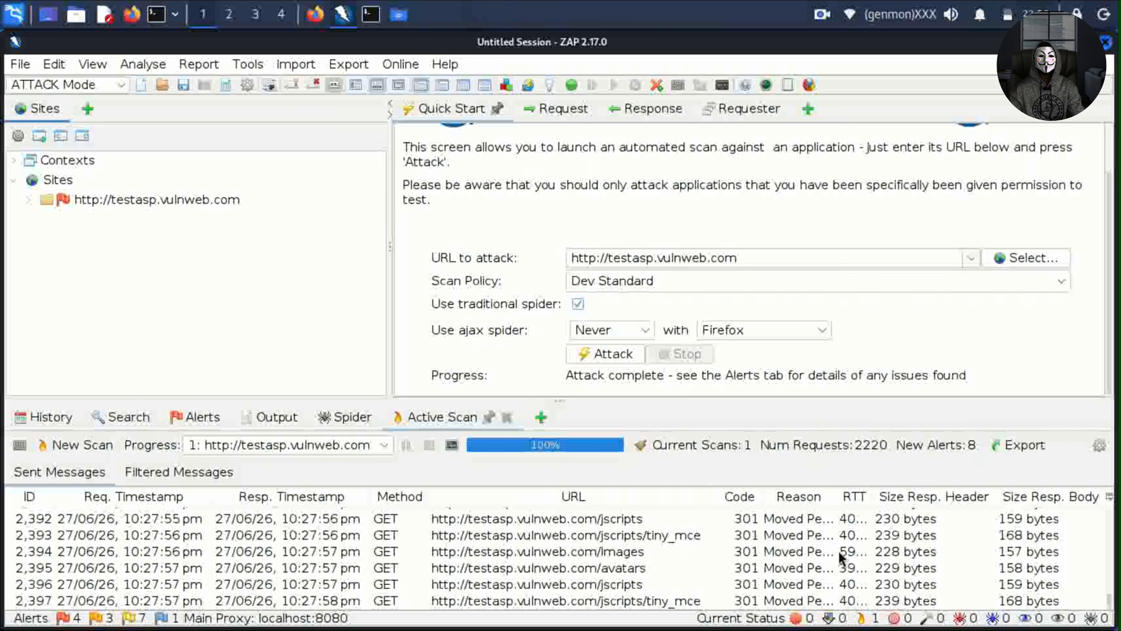